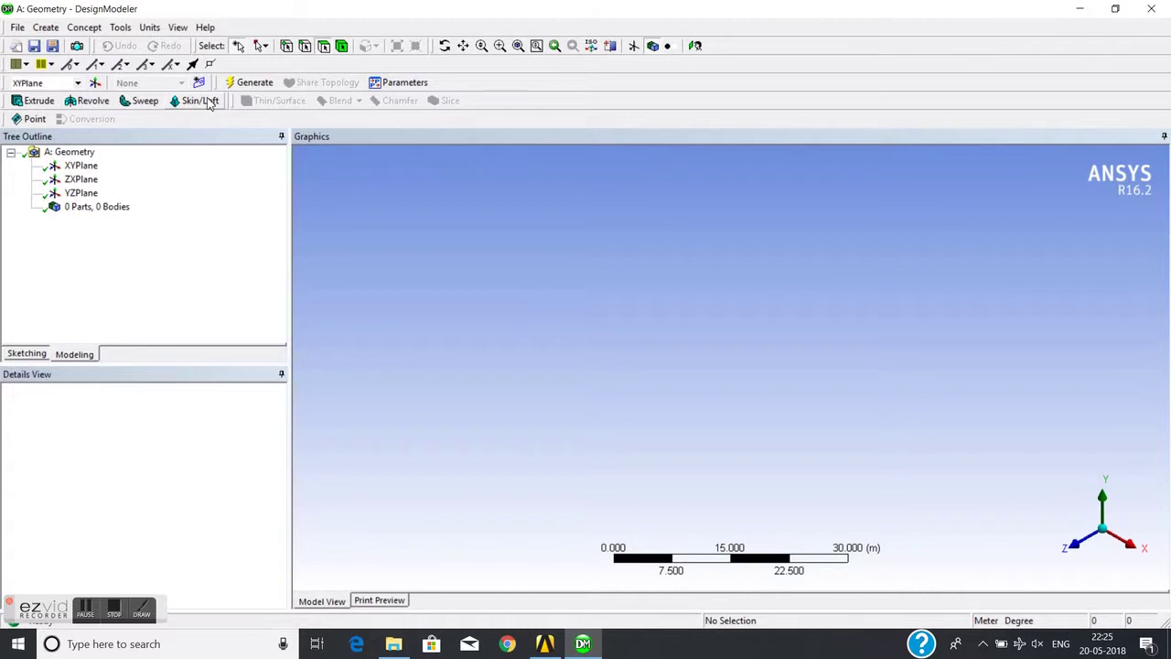
- Change the model length units from meters to millimeters
{"action": "left_click", "coordinate": [150, 27]}
{"action": "left_click", "coordinate": [156, 77]}
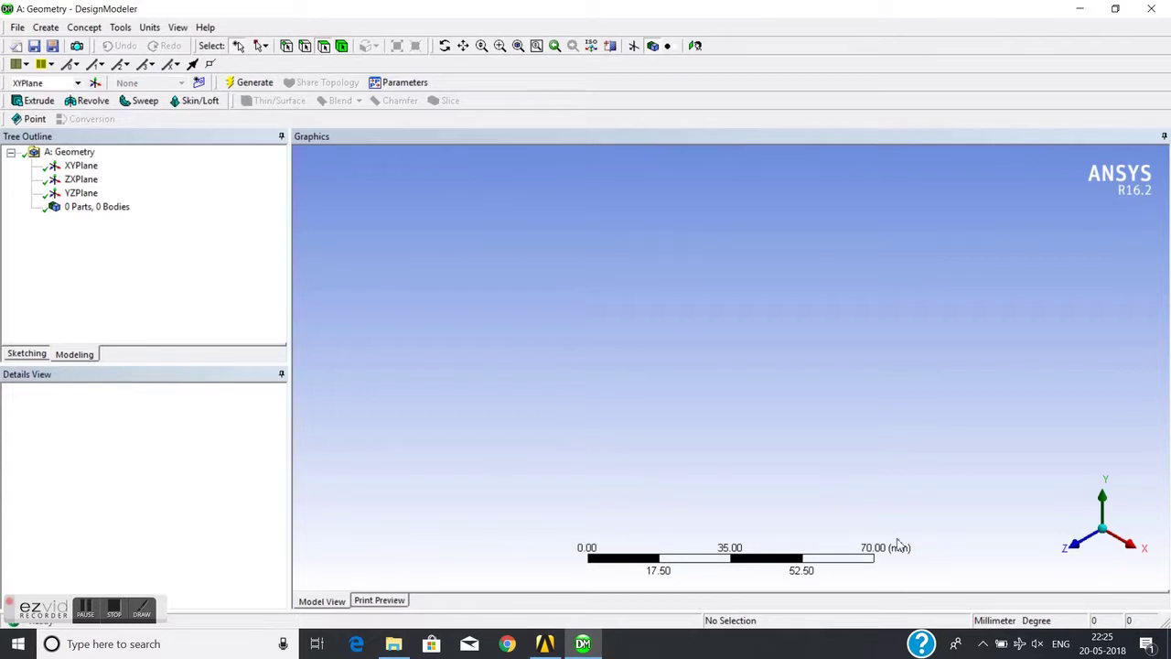
- Sketch a rectangle on the XYPlane with its bottom edge on the X axis, then begin a revolve
{"action": "left_click", "coordinate": [75, 167]}
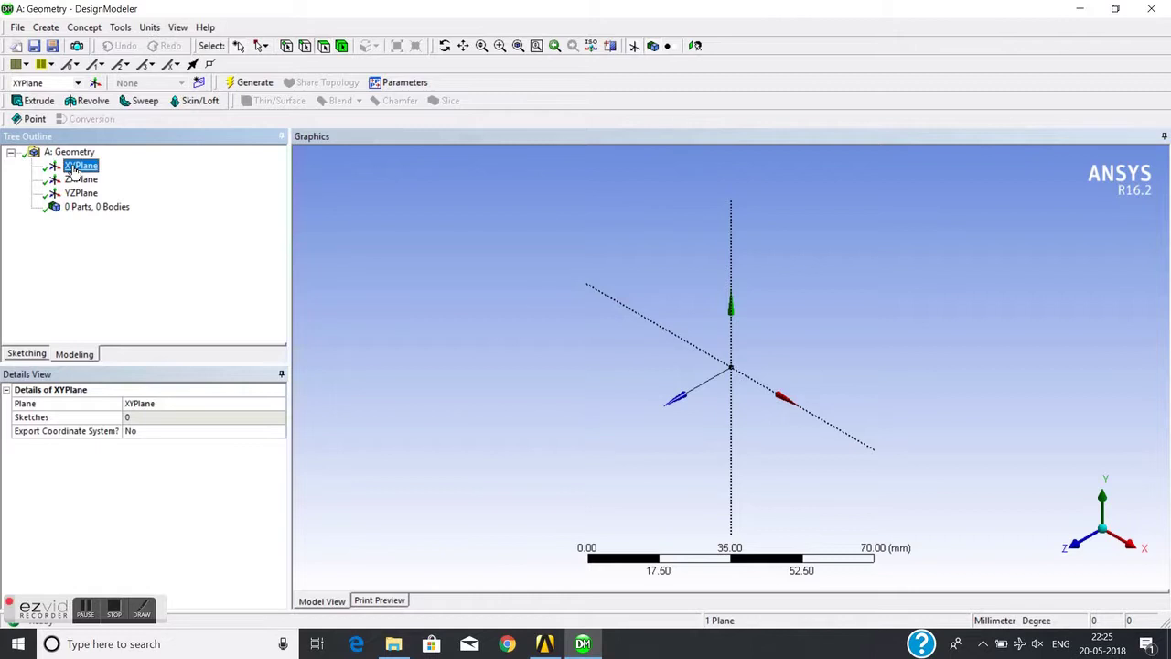
{"action": "left_click", "coordinate": [26, 354]}
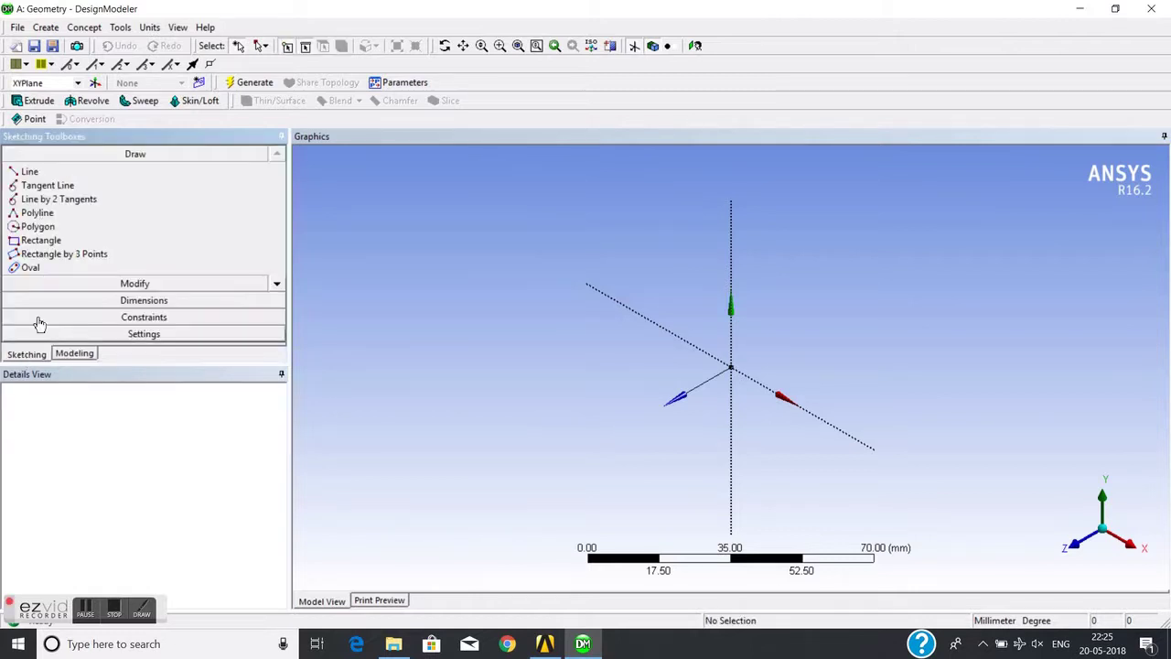
{"action": "left_click", "coordinate": [41, 240]}
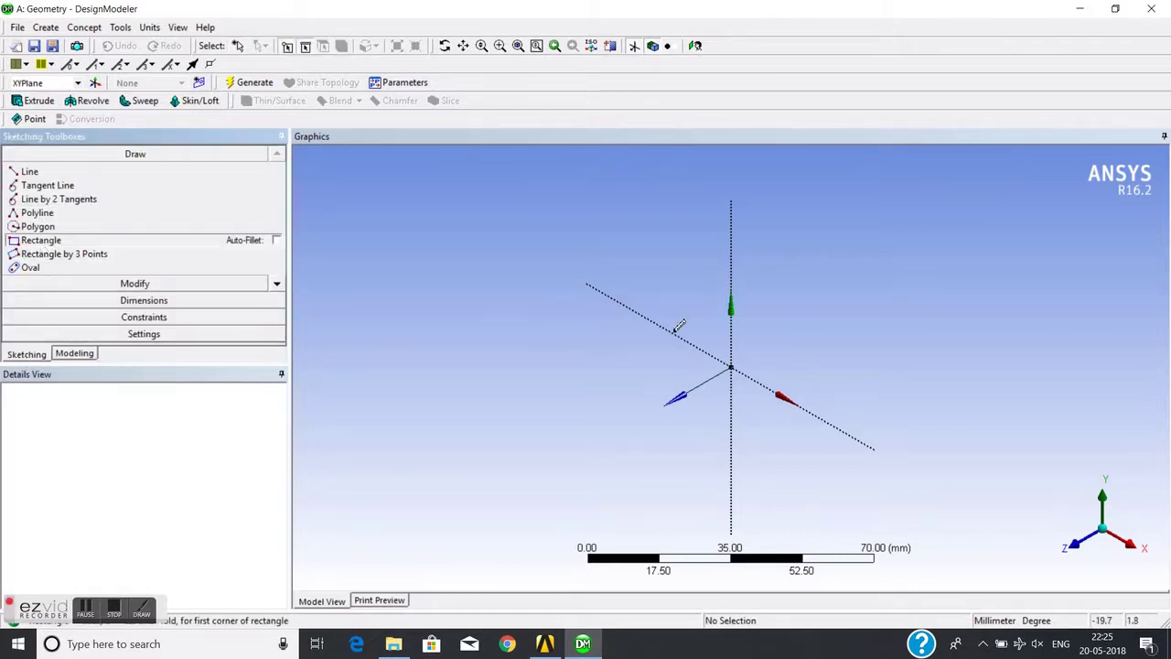
{"action": "left_click", "coordinate": [678, 336]}
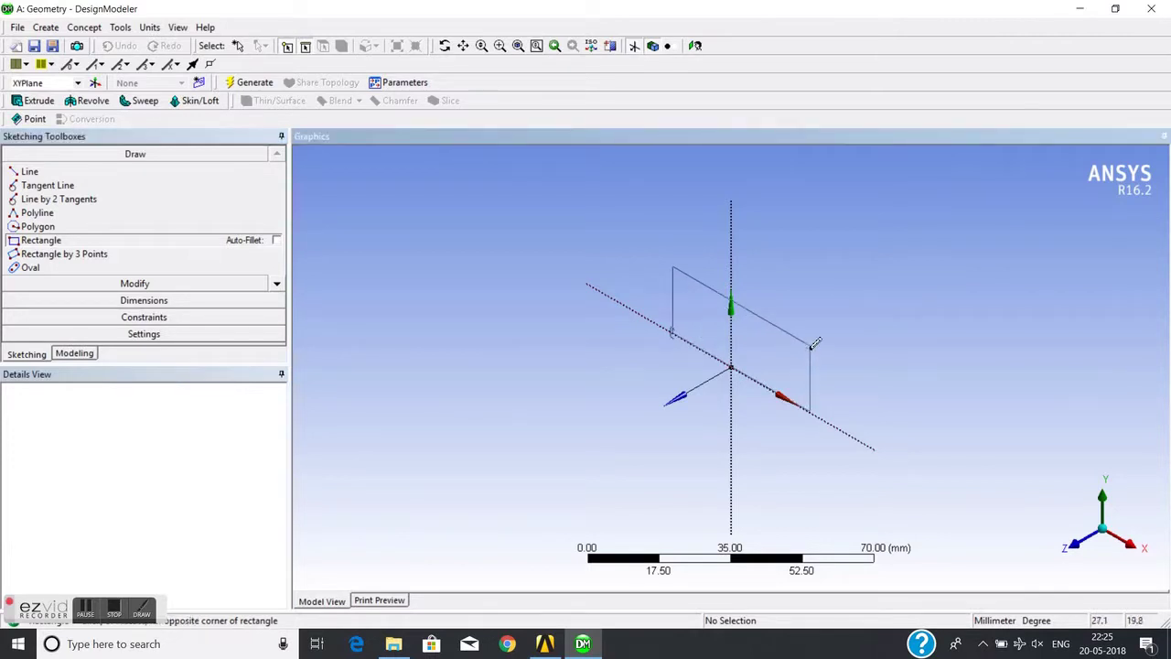
{"action": "left_click", "coordinate": [826, 320]}
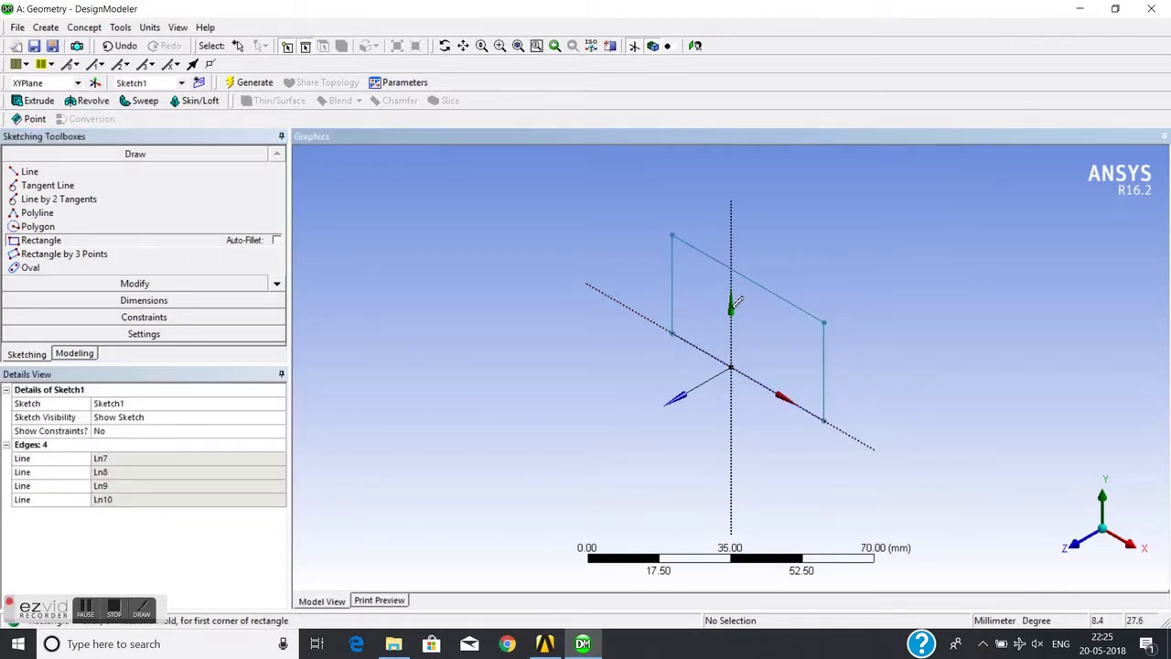
{"action": "left_click", "coordinate": [102, 107]}
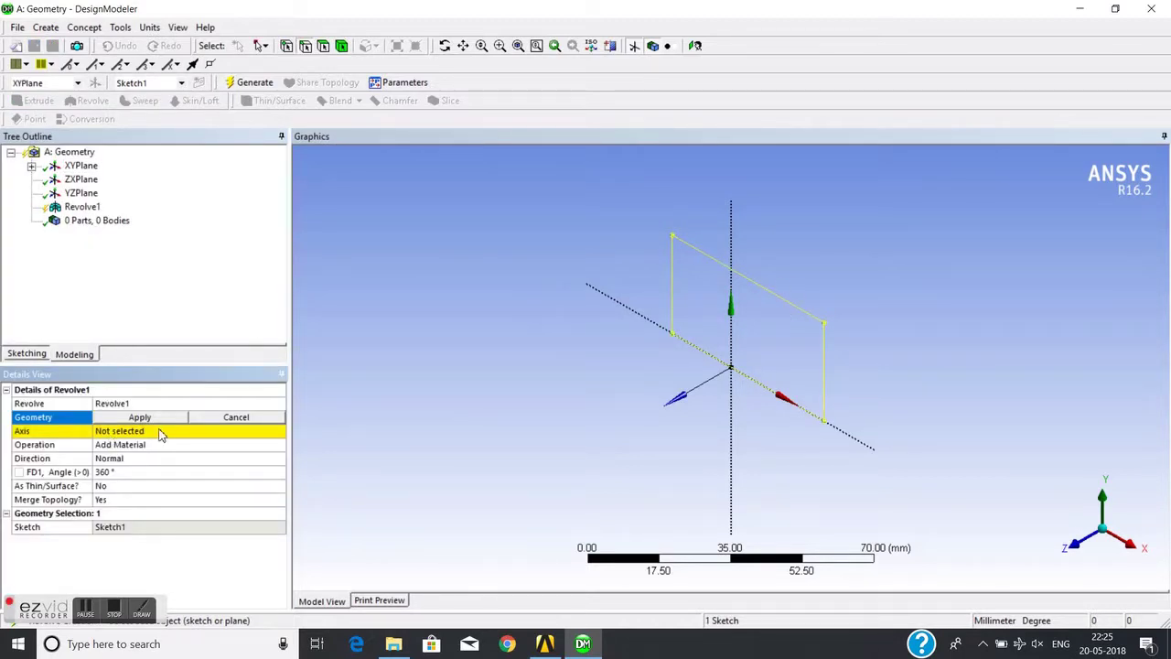
- Revolve Sketch1 about its X-axis edge and generate the solid
{"action": "left_click", "coordinate": [154, 421]}
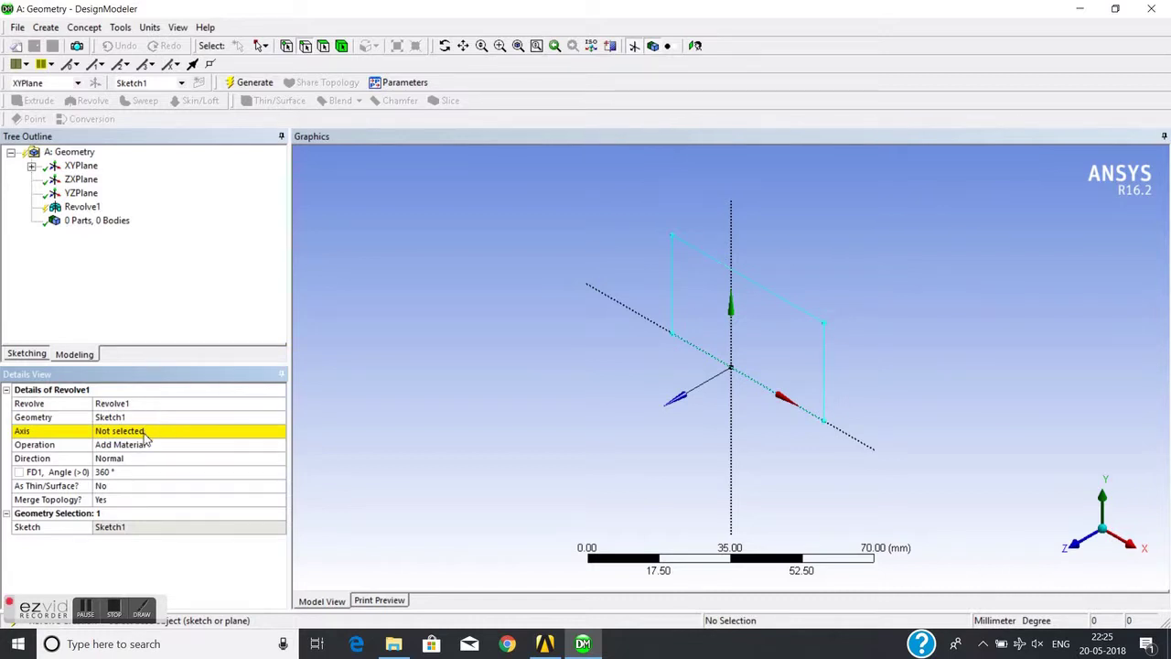
{"action": "left_click", "coordinate": [143, 432]}
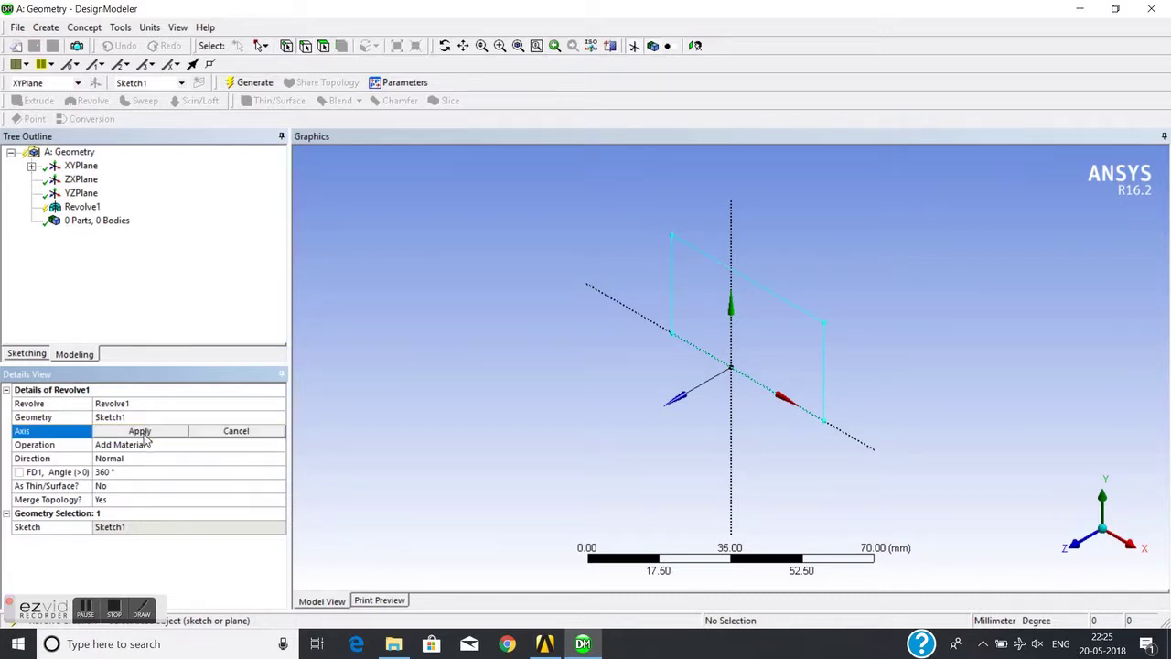
{"action": "left_click", "coordinate": [645, 328]}
{"action": "left_click", "coordinate": [135, 431]}
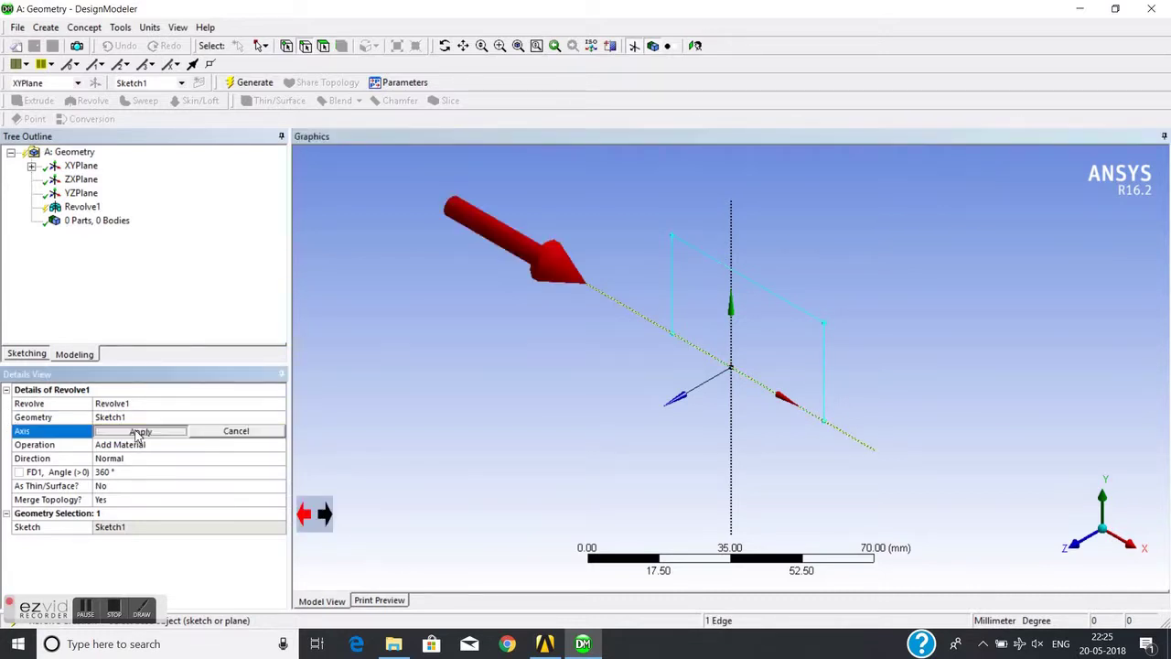
{"action": "left_click", "coordinate": [243, 83]}
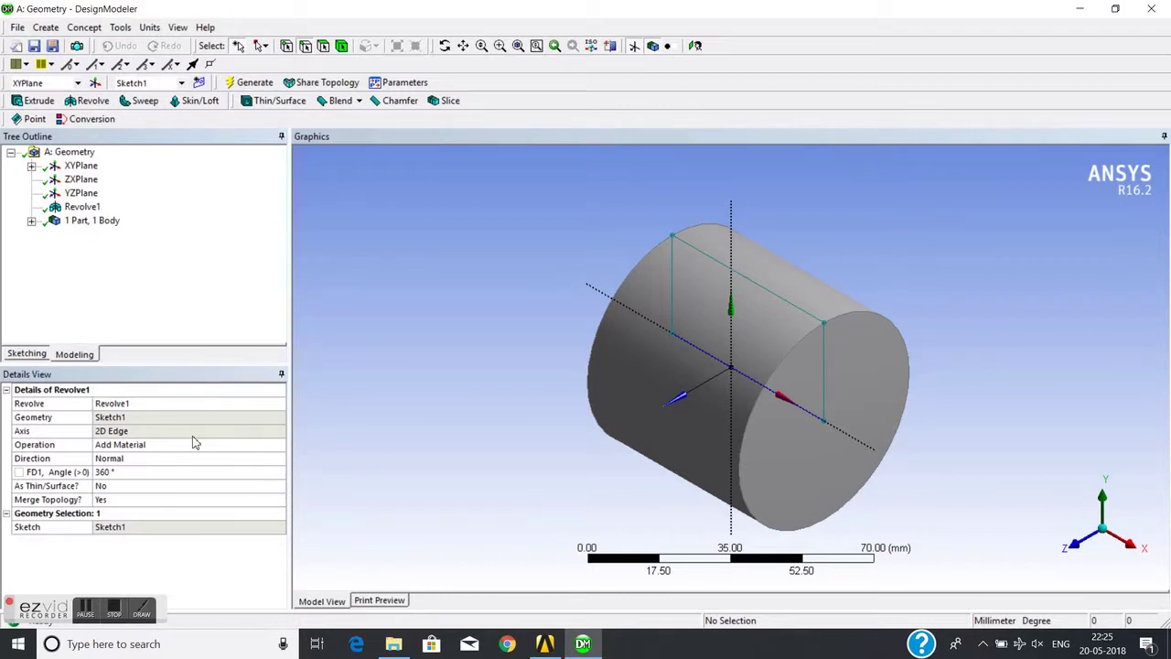
- Set the revolve angle to 180° with Add Material, producing a half-cylinder
{"action": "left_click", "coordinate": [166, 473]}
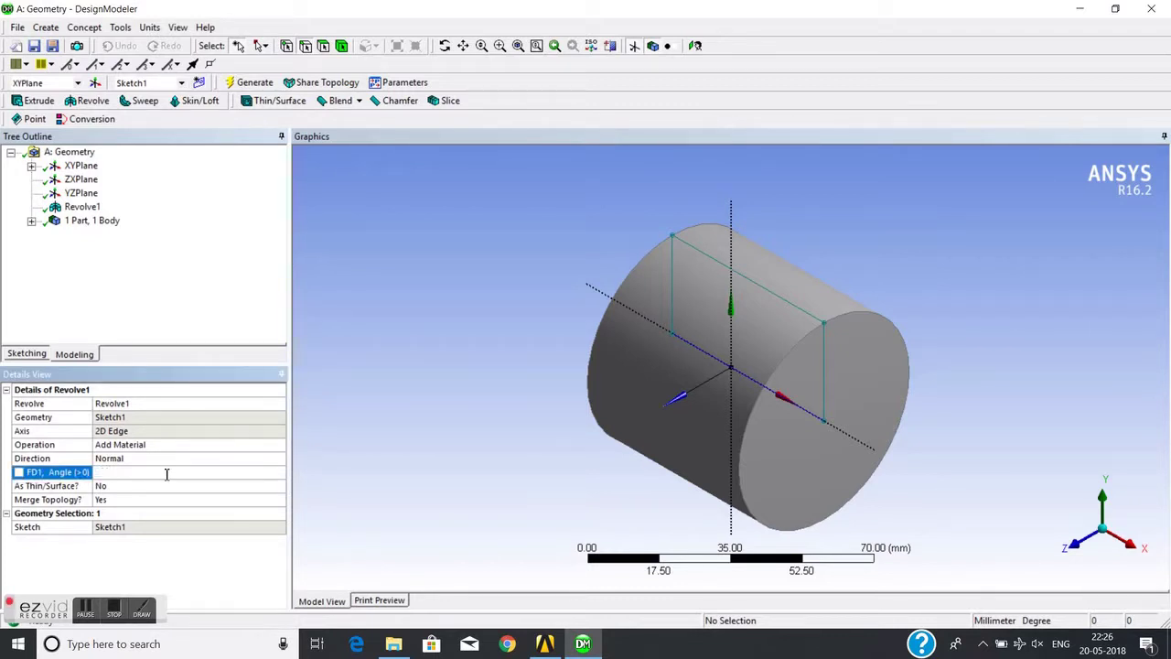
{"action": "type", "text": "180"}
{"action": "left_click", "coordinate": [230, 83]}
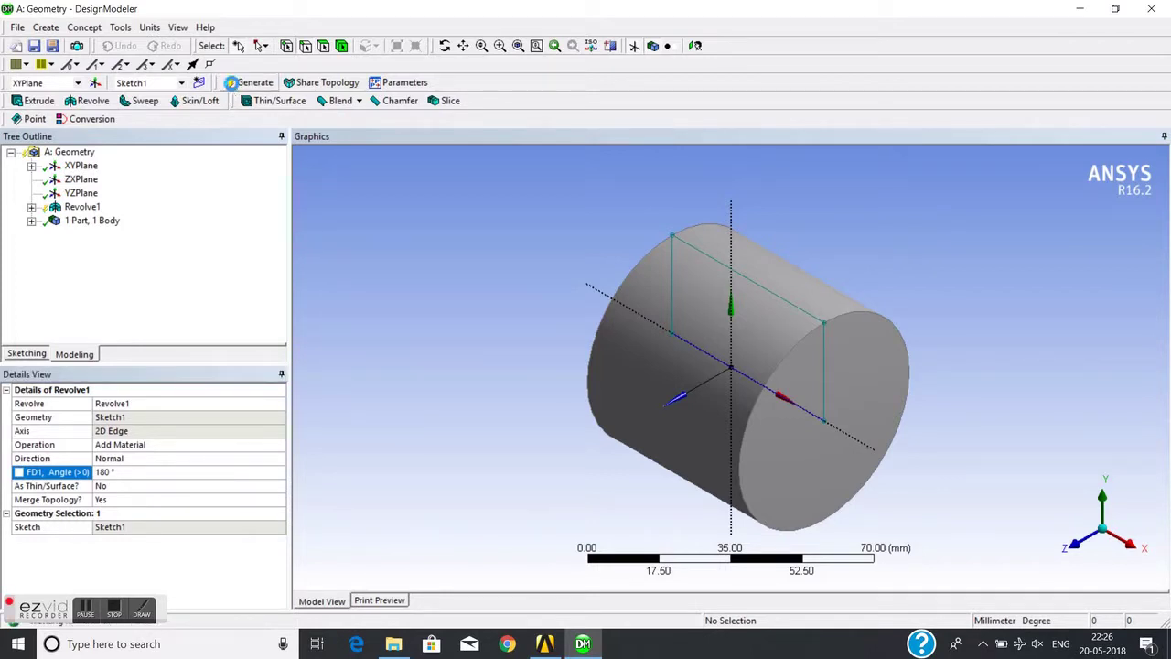
{"action": "left_click", "coordinate": [258, 447]}
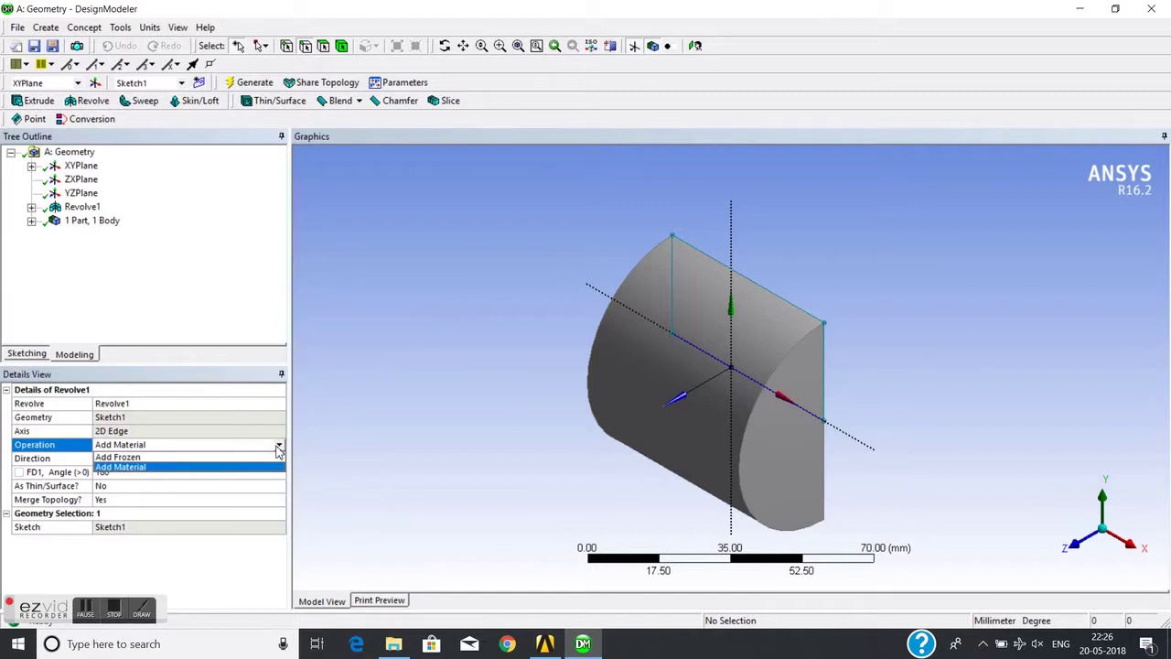
{"action": "left_click", "coordinate": [408, 443]}
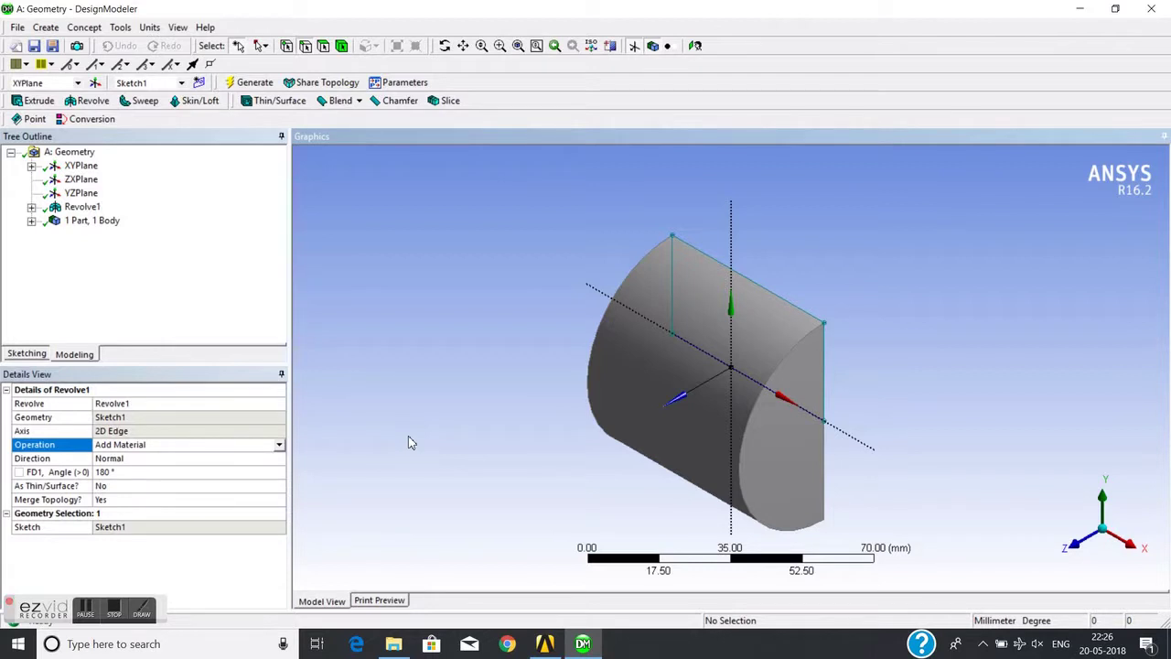
- Add a new line Ln11 to Sketch1 below the rectangle, across the half-cylinder
{"action": "left_click", "coordinate": [31, 165]}
{"action": "left_click", "coordinate": [99, 180]}
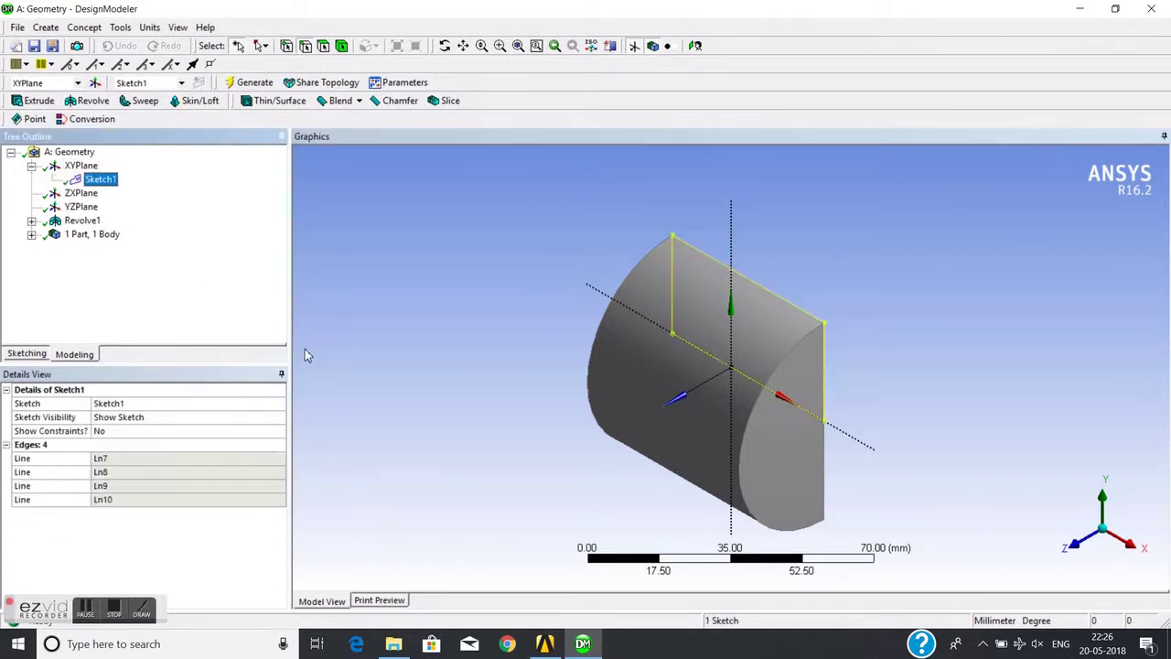
{"action": "left_click", "coordinate": [35, 353]}
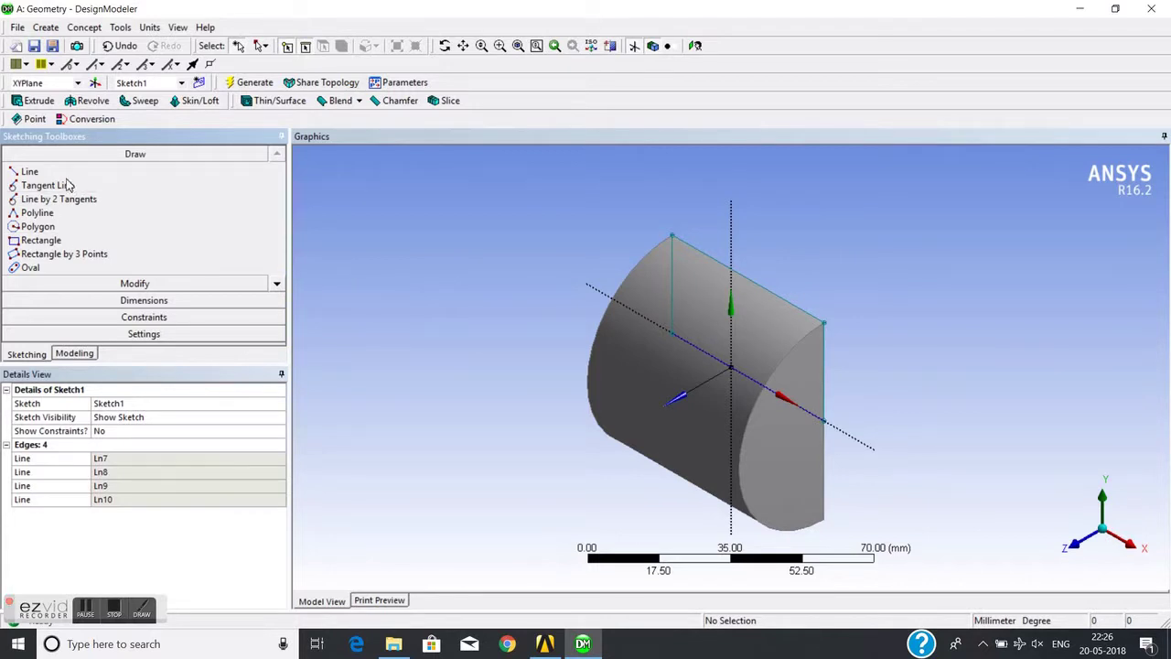
{"action": "left_click", "coordinate": [29, 172]}
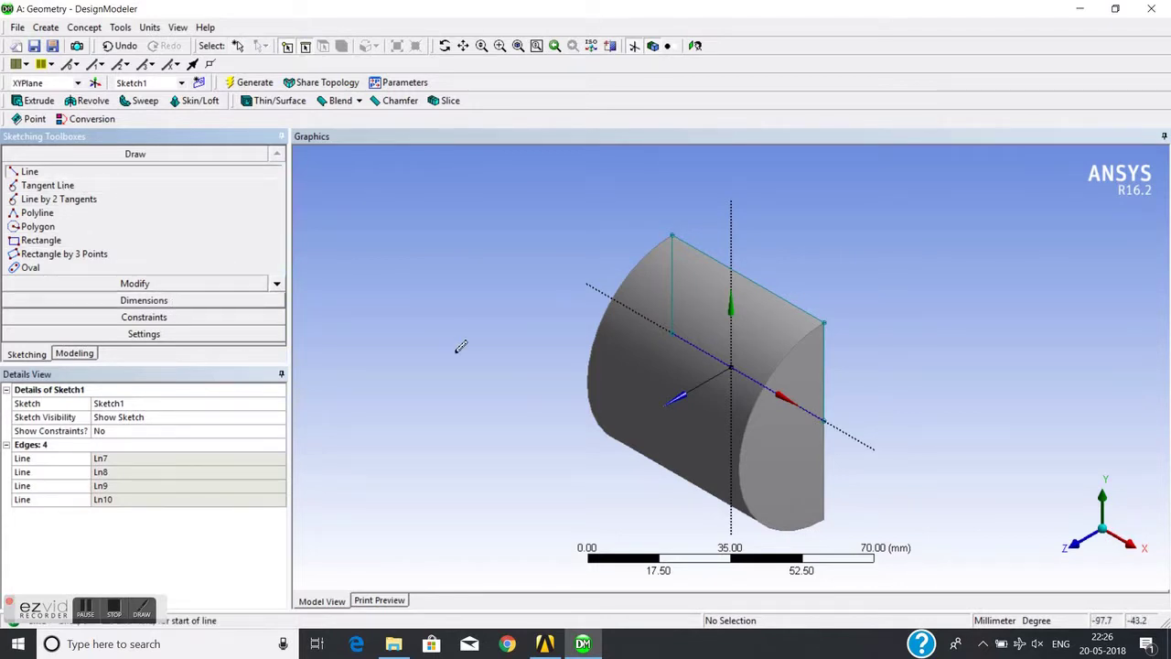
{"action": "middle_click_drag", "start_coordinate": [460, 347], "coordinate": [786, 383]}
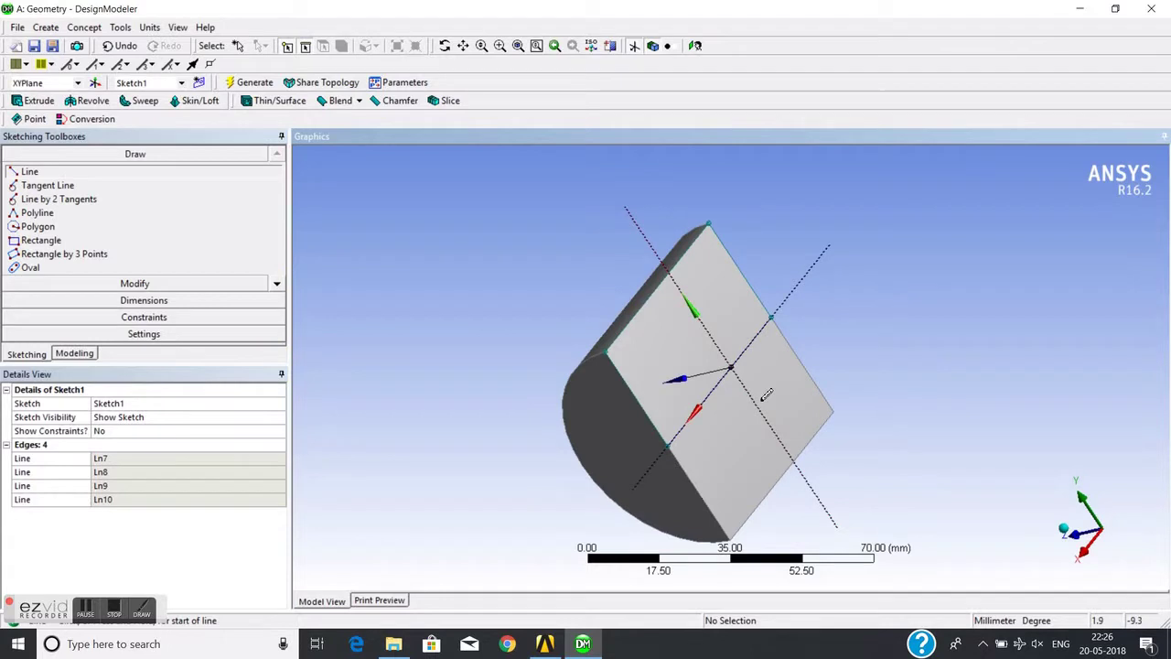
{"action": "left_click", "coordinate": [821, 335]}
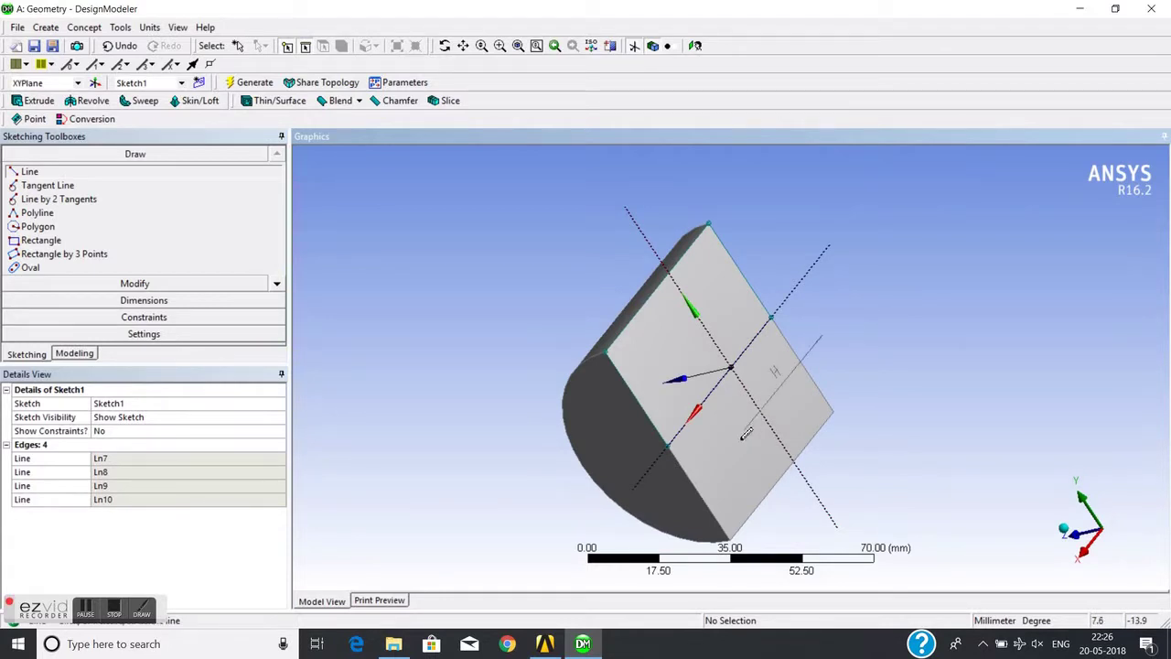
{"action": "left_click", "coordinate": [536, 441]}
{"action": "middle_click_drag", "start_coordinate": [540, 440], "coordinate": [687, 383]}
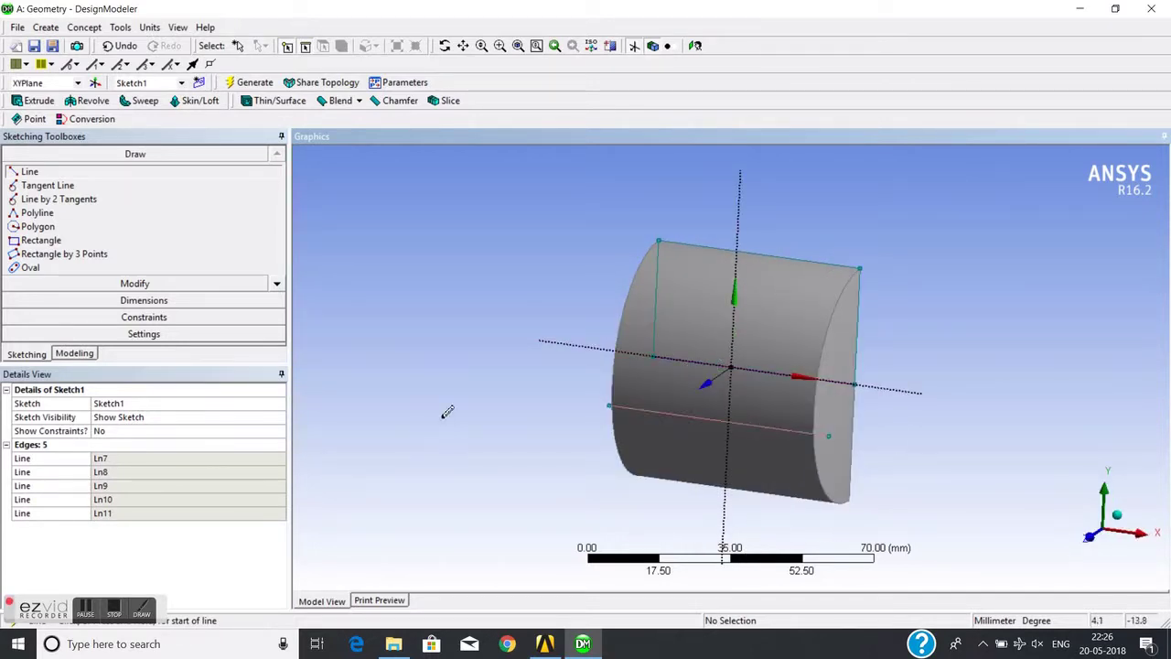
- Re-edit Revolve1 to use the new lower line as its axis and regenerate
{"action": "left_click", "coordinate": [75, 354]}
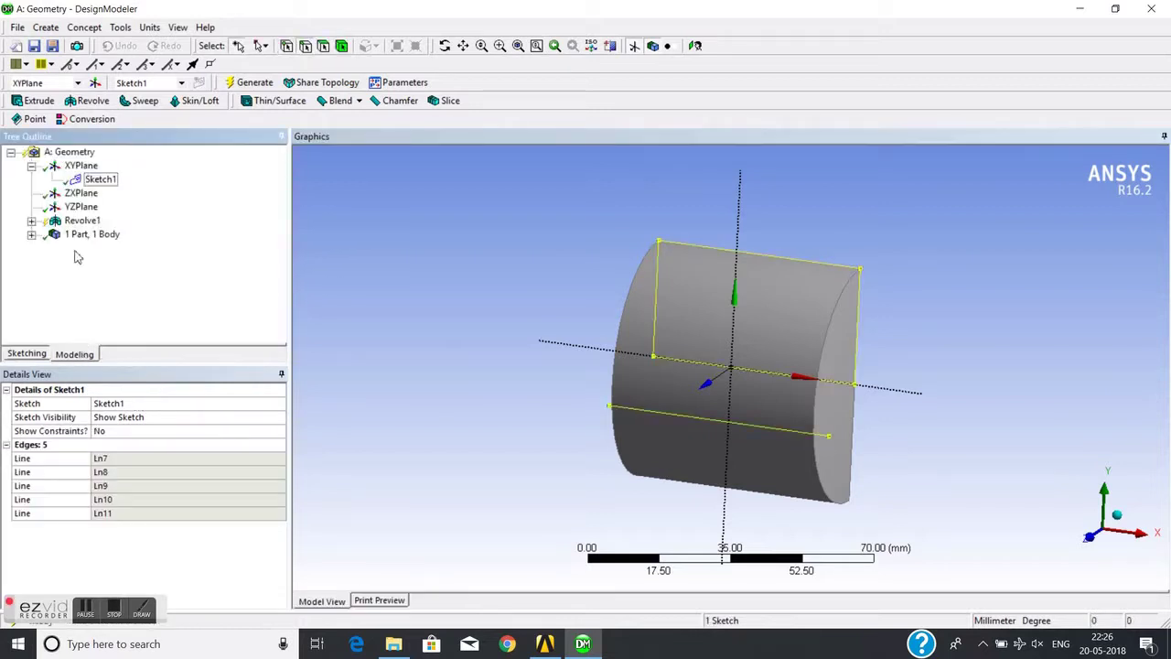
{"action": "left_click", "coordinate": [80, 222]}
{"action": "right_click", "coordinate": [80, 221]}
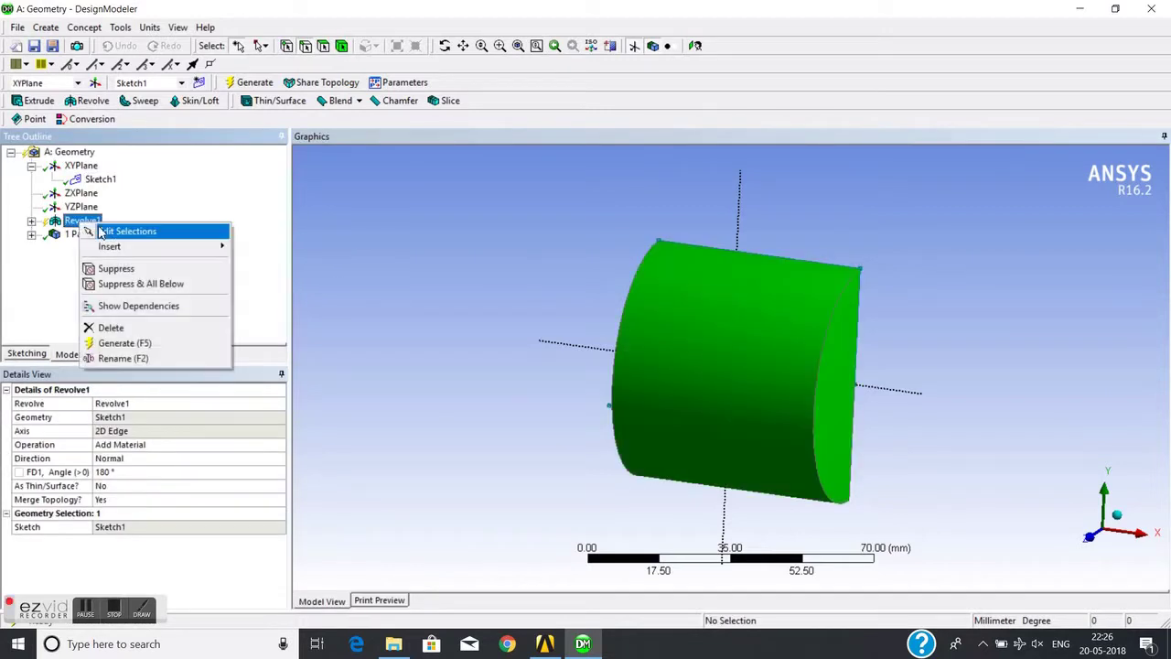
{"action": "left_click", "coordinate": [105, 231]}
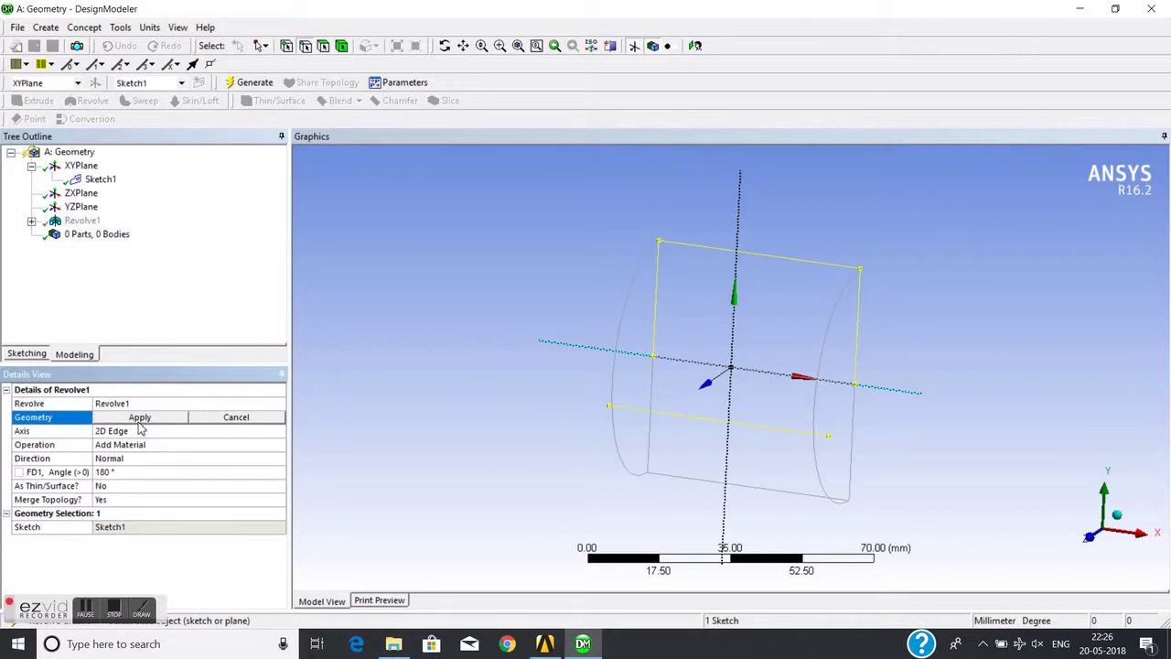
{"action": "left_click", "coordinate": [140, 417]}
{"action": "left_click", "coordinate": [127, 434]}
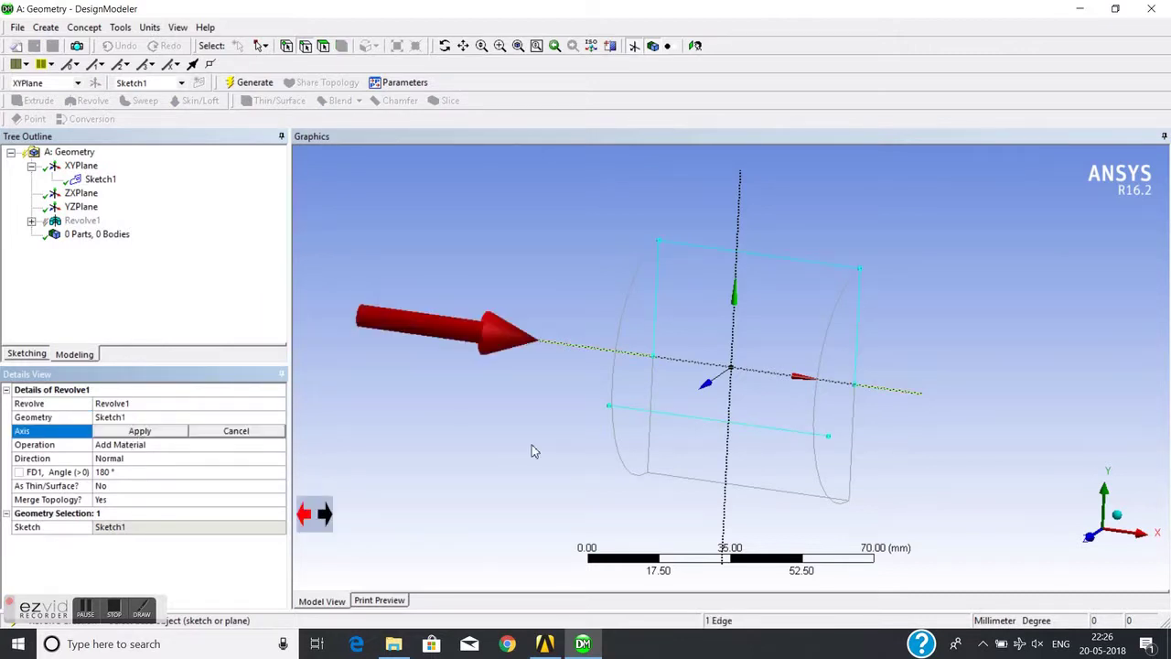
{"action": "left_click", "coordinate": [690, 416]}
{"action": "left_click", "coordinate": [139, 430]}
{"action": "left_click", "coordinate": [249, 82]}
{"action": "mouse_move", "coordinate": [541, 273]}
{"action": "middle_mouse_down"}
{"action": "mouse_move", "coordinate": [500, 308]}
{"action": "mouse_move", "coordinate": [335, 339]}
{"action": "mouse_move", "coordinate": [410, 325]}
{"action": "mouse_move", "coordinate": [386, 317]}
{"action": "mouse_move", "coordinate": [466, 295]}
{"action": "mouse_move", "coordinate": [342, 329]}
{"action": "mouse_move", "coordinate": [481, 292]}
{"action": "mouse_move", "coordinate": [437, 332]}
{"action": "mouse_move", "coordinate": [455, 327]}
{"action": "middle_mouse_up"}
- Set Revolve1's angle to 360° and regenerate it as a full hollow cylinder
{"action": "left_click", "coordinate": [125, 470]}
{"action": "type", "text": "360"}
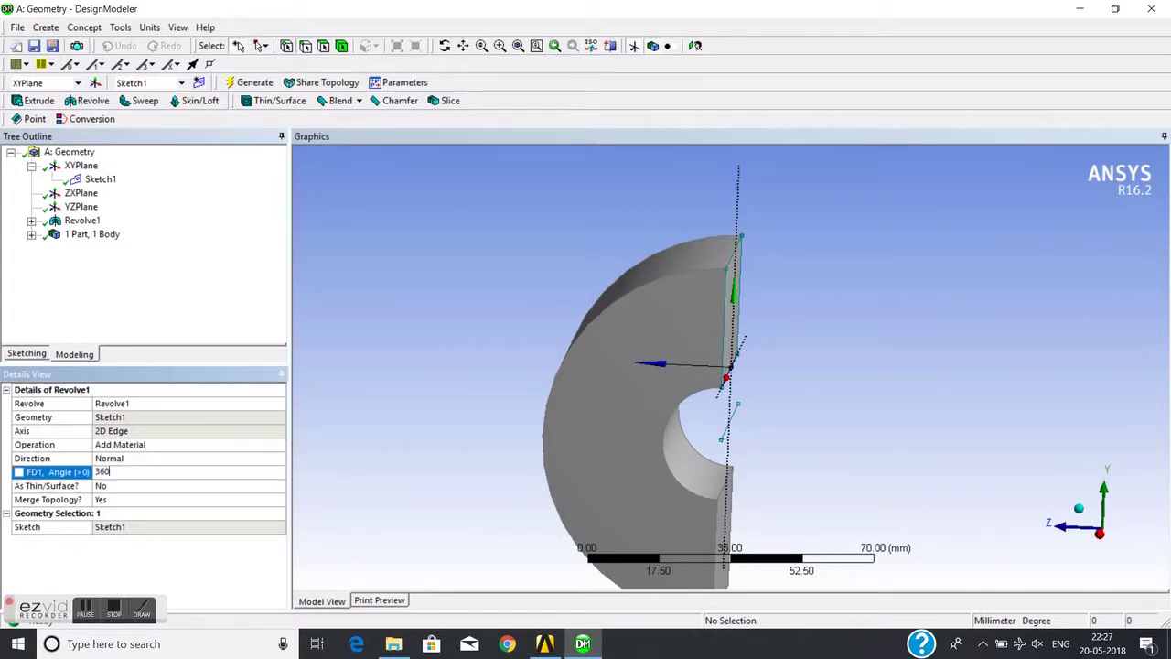
{"action": "key", "text": "Return"}
{"action": "left_click", "coordinate": [249, 82]}
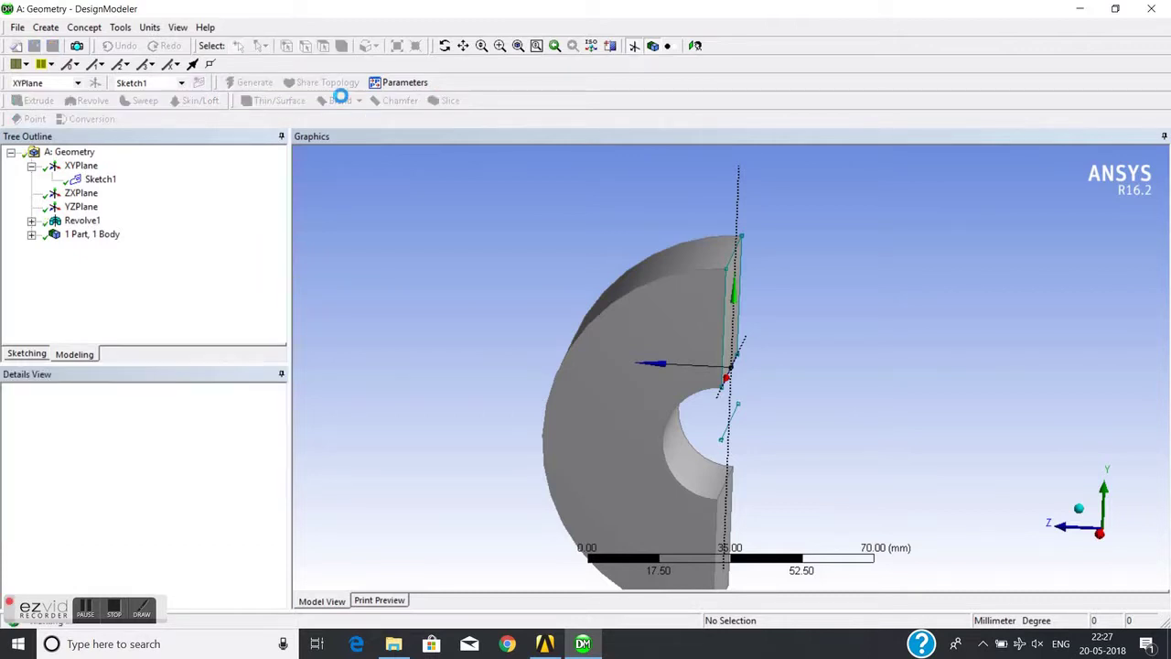
{"action": "mouse_move", "coordinate": [419, 211]}
{"action": "middle_mouse_down"}
{"action": "mouse_move", "coordinate": [752, 274]}
{"action": "mouse_move", "coordinate": [683, 308]}
{"action": "middle_mouse_up"}
{"action": "scroll", "coordinate": [752, 274], "scroll_direction": "down", "scroll_amount": 2}
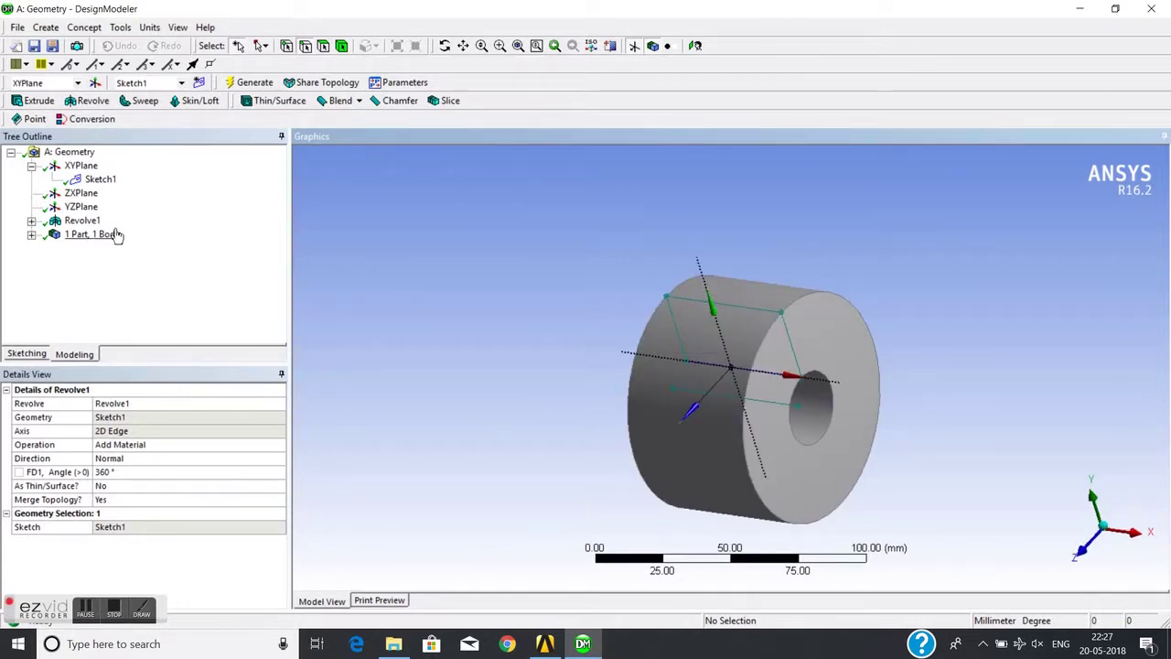
- Delete the Revolve1 feature
{"action": "left_click", "coordinate": [81, 221]}
{"action": "right_click", "coordinate": [82, 223]}
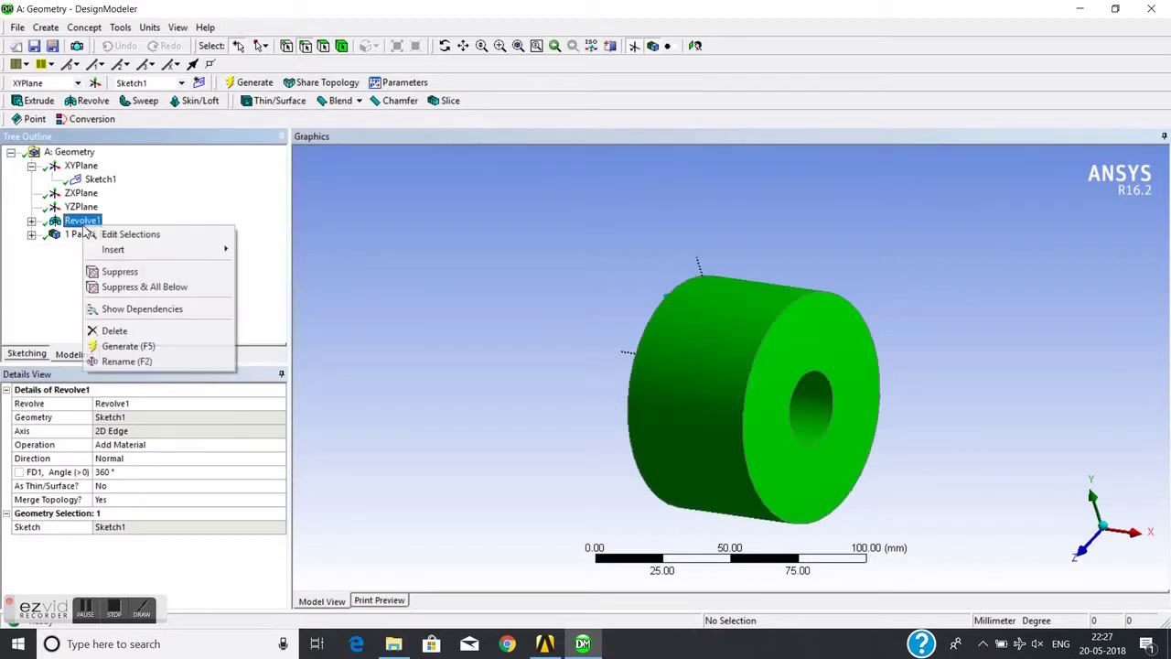
{"action": "left_click", "coordinate": [115, 330]}
{"action": "left_click", "coordinate": [538, 372]}
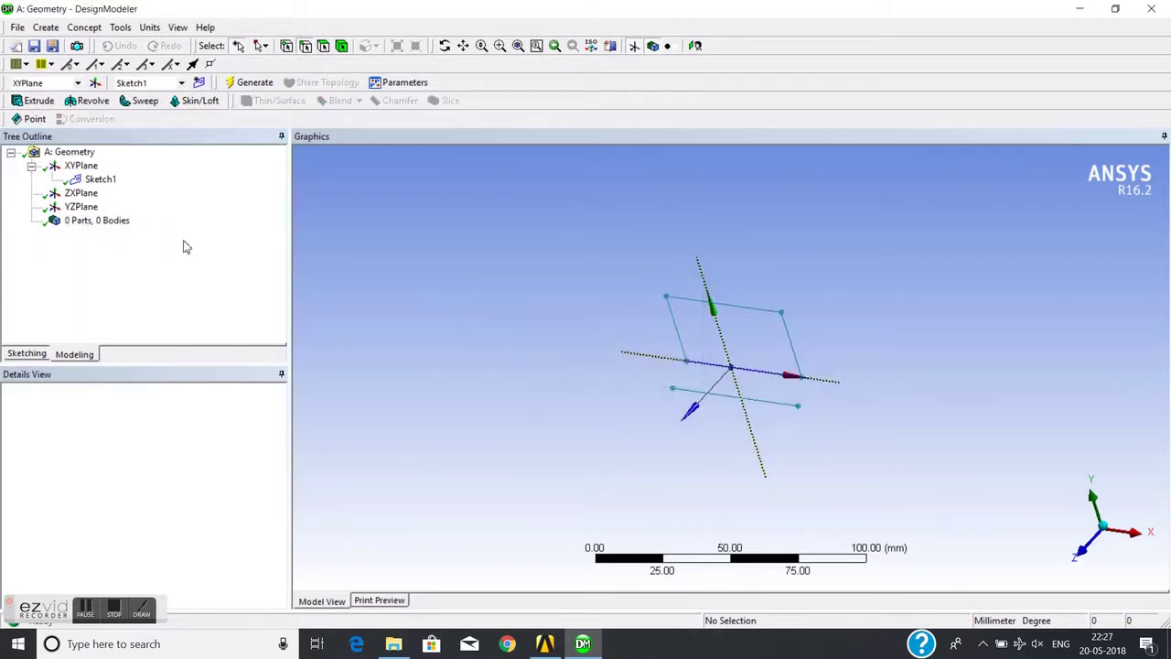
- Delete Sketch1, leaving only the three base planes
{"action": "left_click", "coordinate": [100, 179]}
{"action": "right_click", "coordinate": [101, 179]}
{"action": "left_click", "coordinate": [137, 261]}
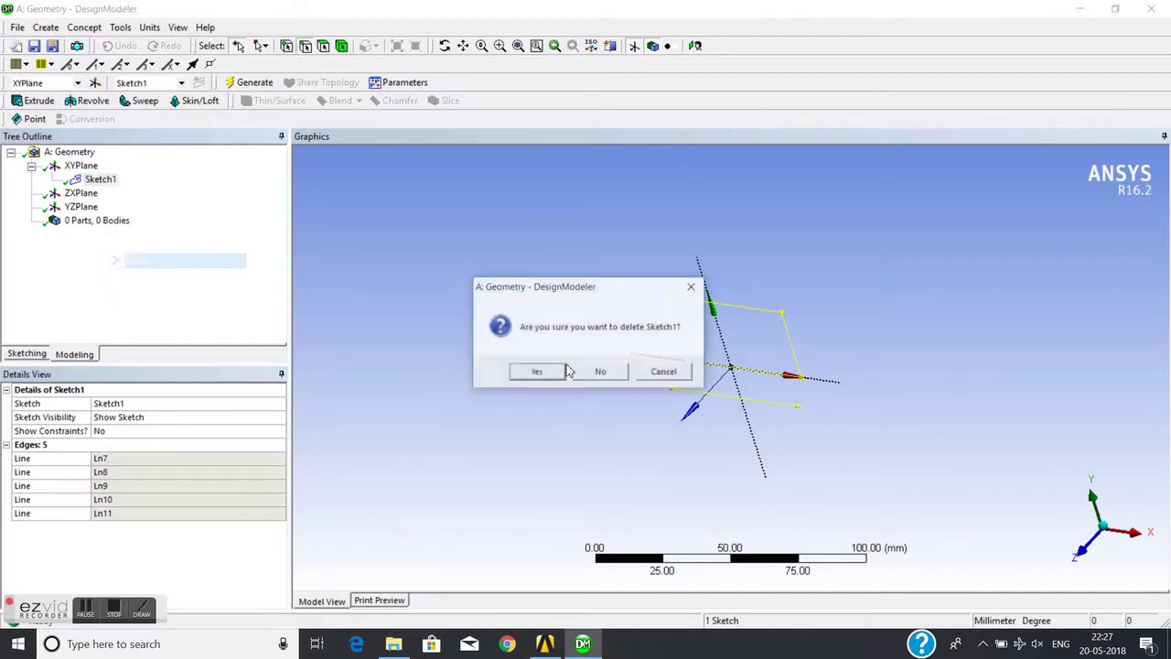
{"action": "left_click", "coordinate": [540, 373]}
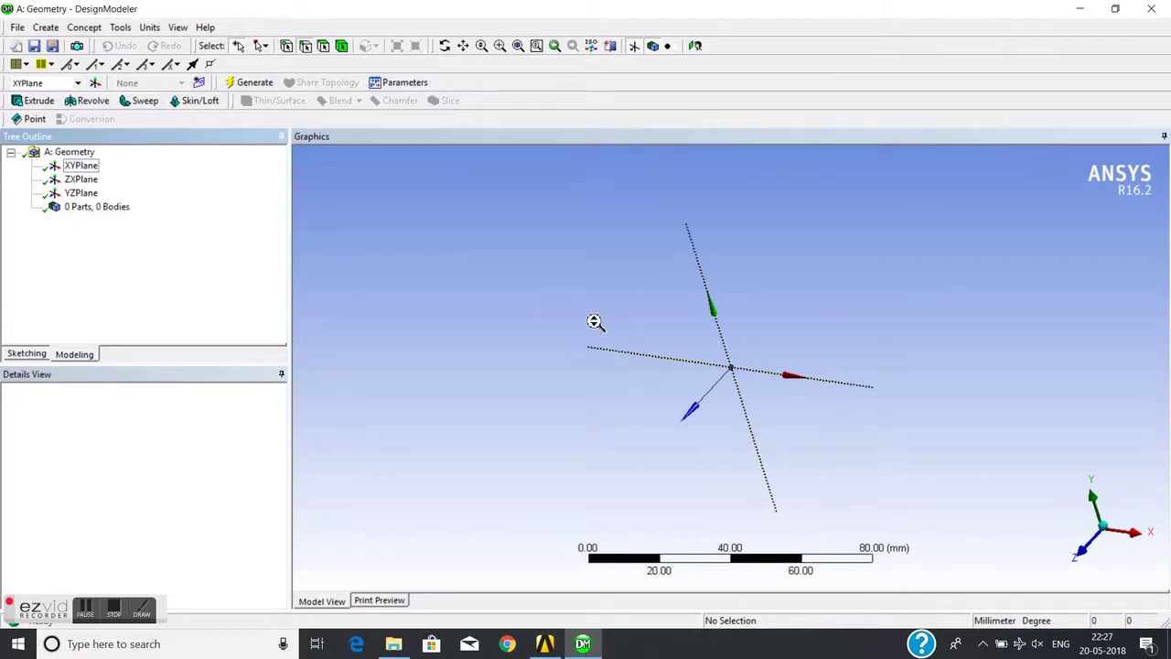
{"action": "middle_click_drag", "start_coordinate": [612, 327], "coordinate": [646, 316]}
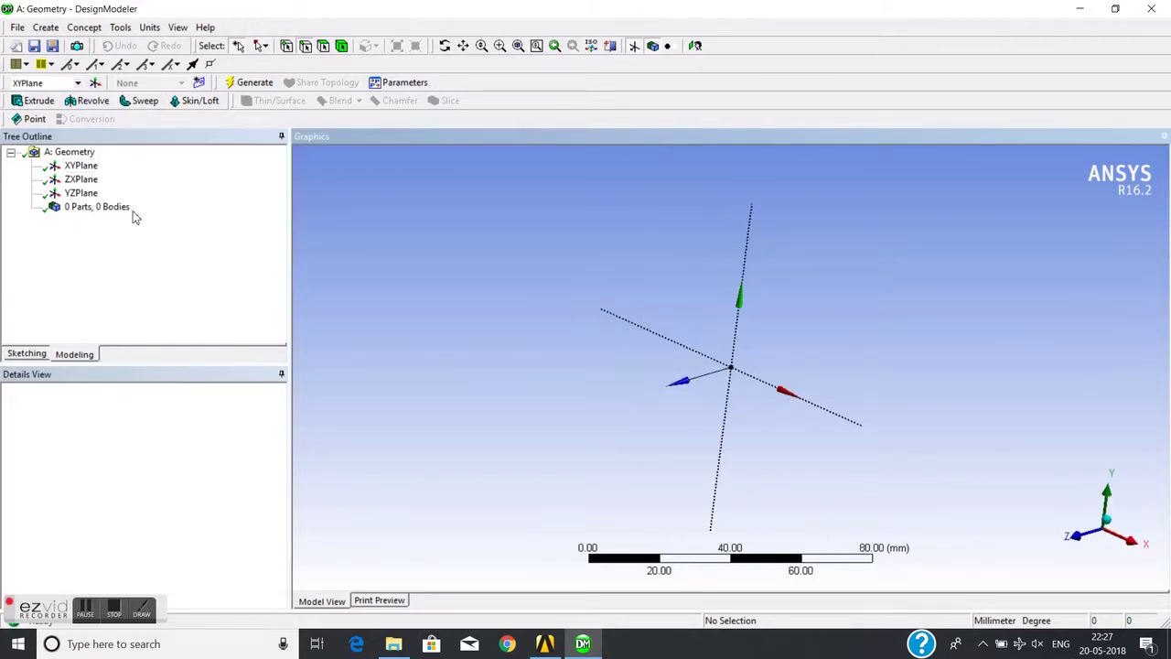
- Draw Sketch2, a rectangle enclosing the origin, on the XYPlane
{"action": "left_click", "coordinate": [95, 168]}
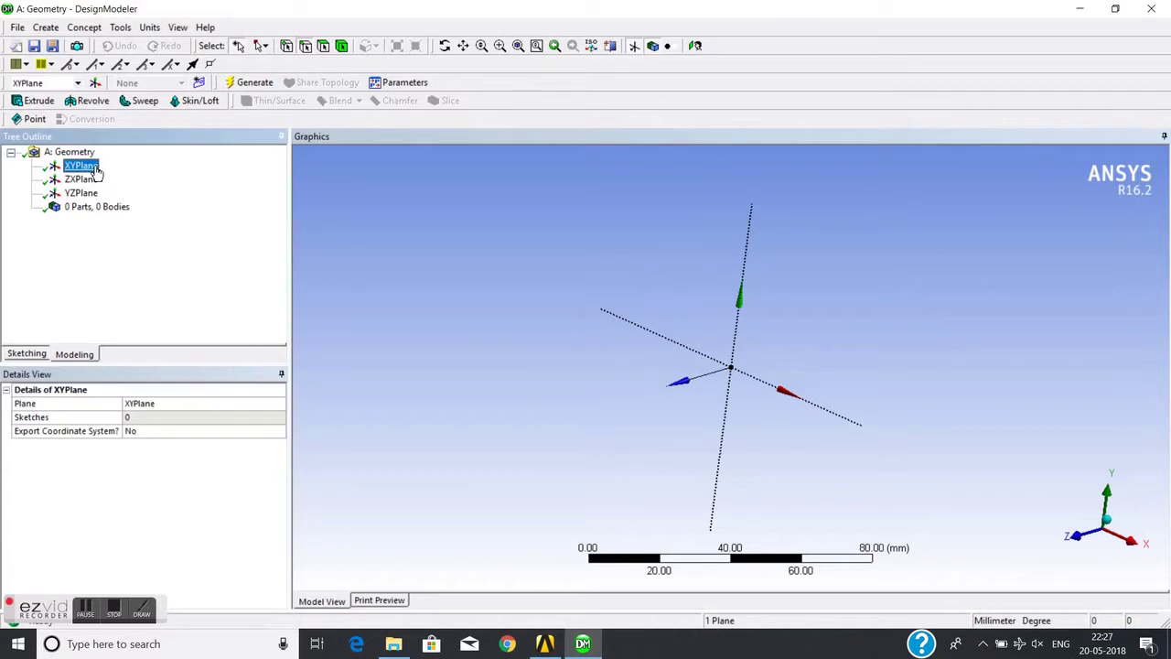
{"action": "left_click", "coordinate": [28, 354]}
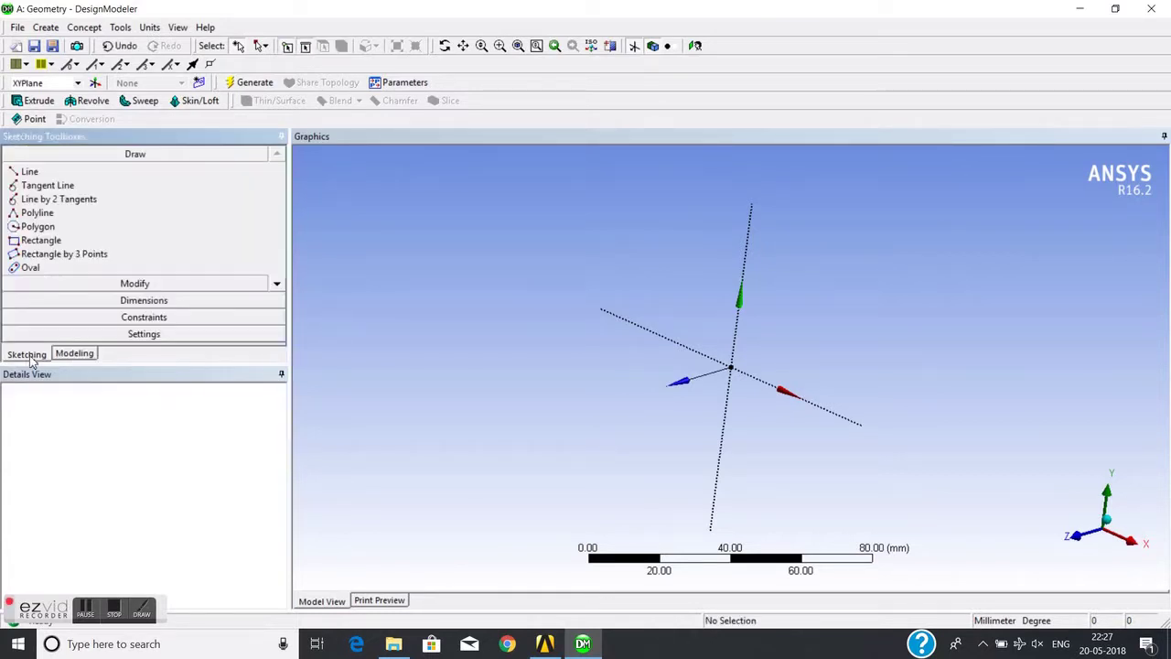
{"action": "left_click", "coordinate": [59, 239]}
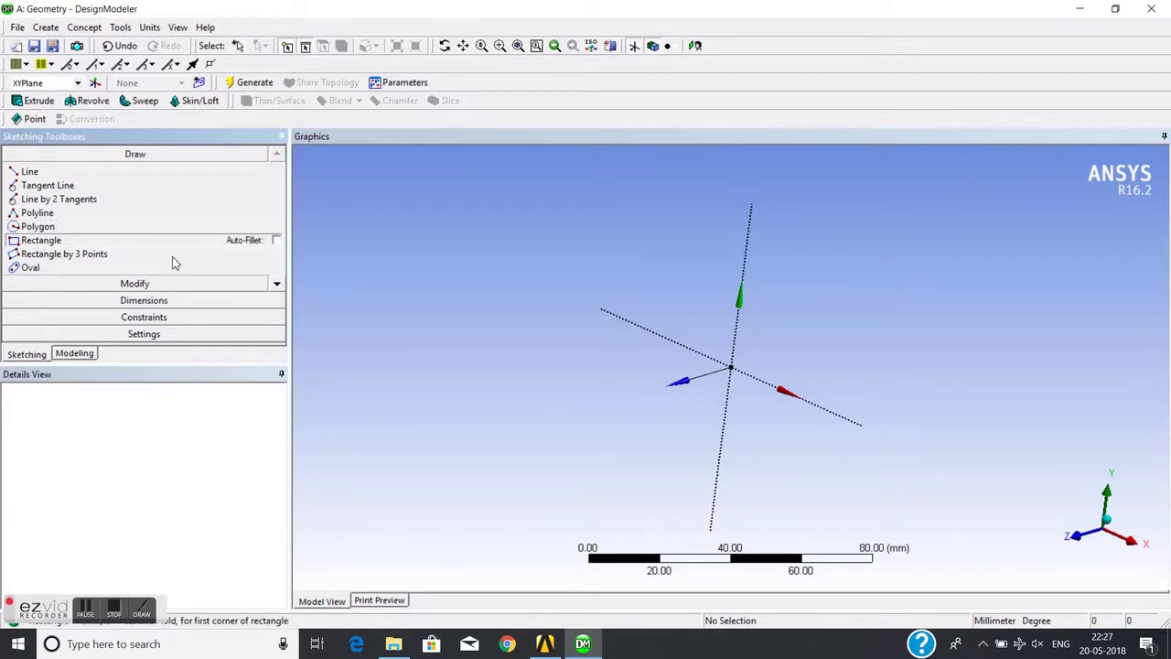
{"action": "left_click", "coordinate": [636, 285]}
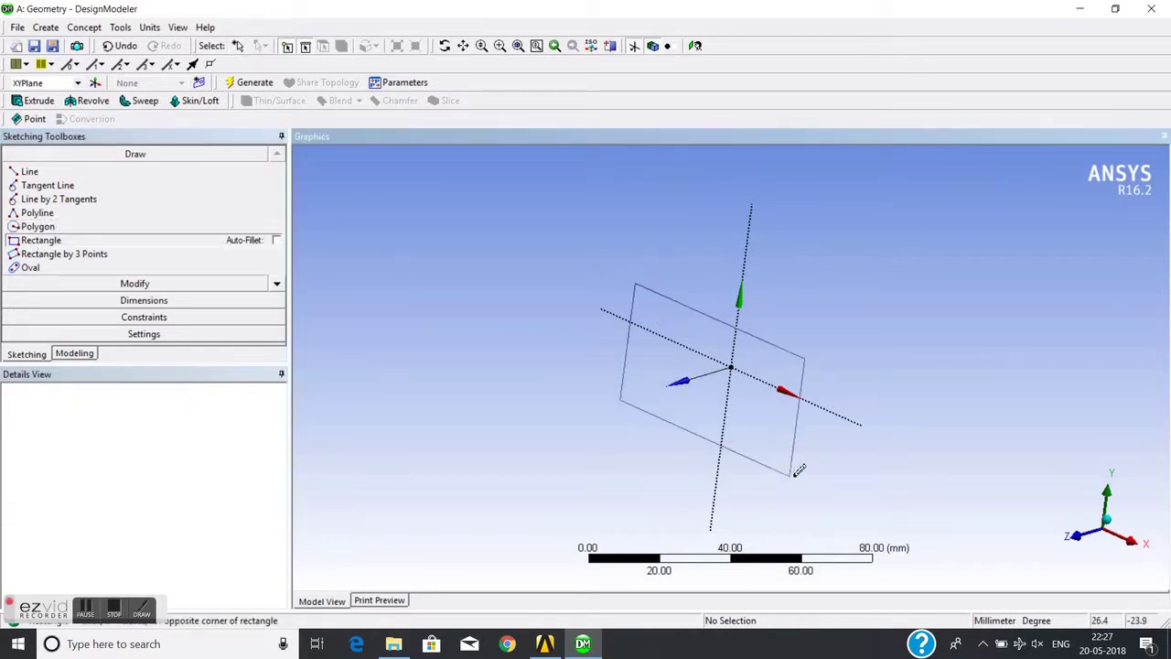
{"action": "left_click", "coordinate": [797, 460]}
{"action": "mouse_move", "coordinate": [623, 377]}
{"action": "middle_mouse_down"}
{"action": "mouse_move", "coordinate": [536, 393]}
{"action": "mouse_move", "coordinate": [570, 371]}
{"action": "middle_mouse_up"}
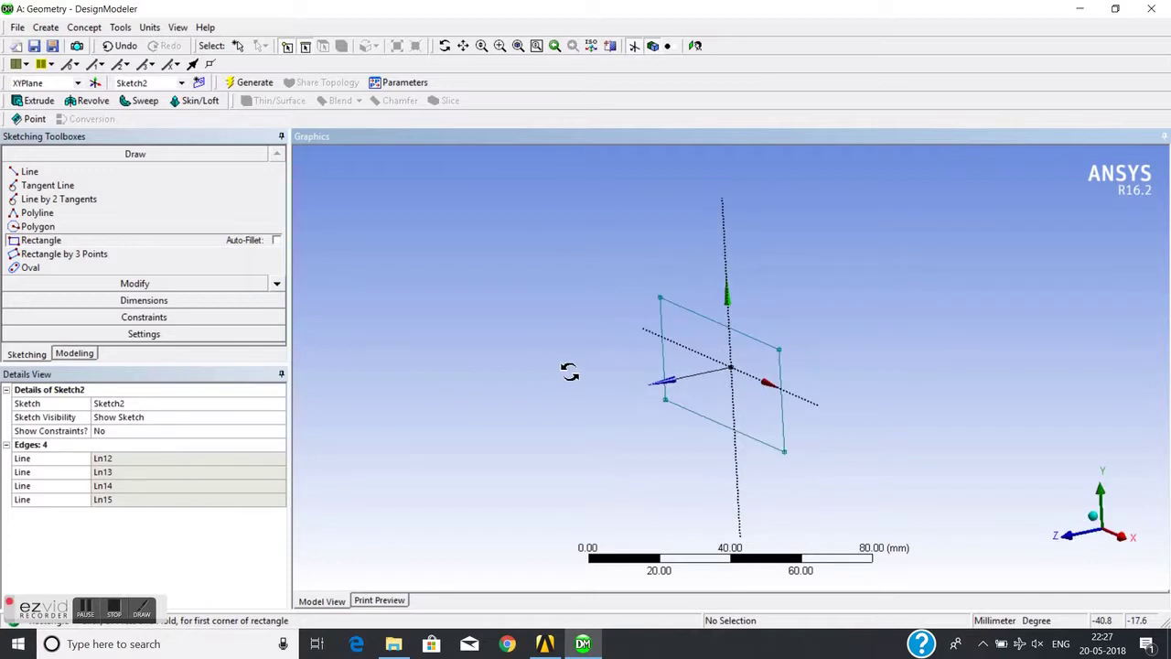
- Select the YZPlane and start a new sketch on it
{"action": "left_click", "coordinate": [77, 354]}
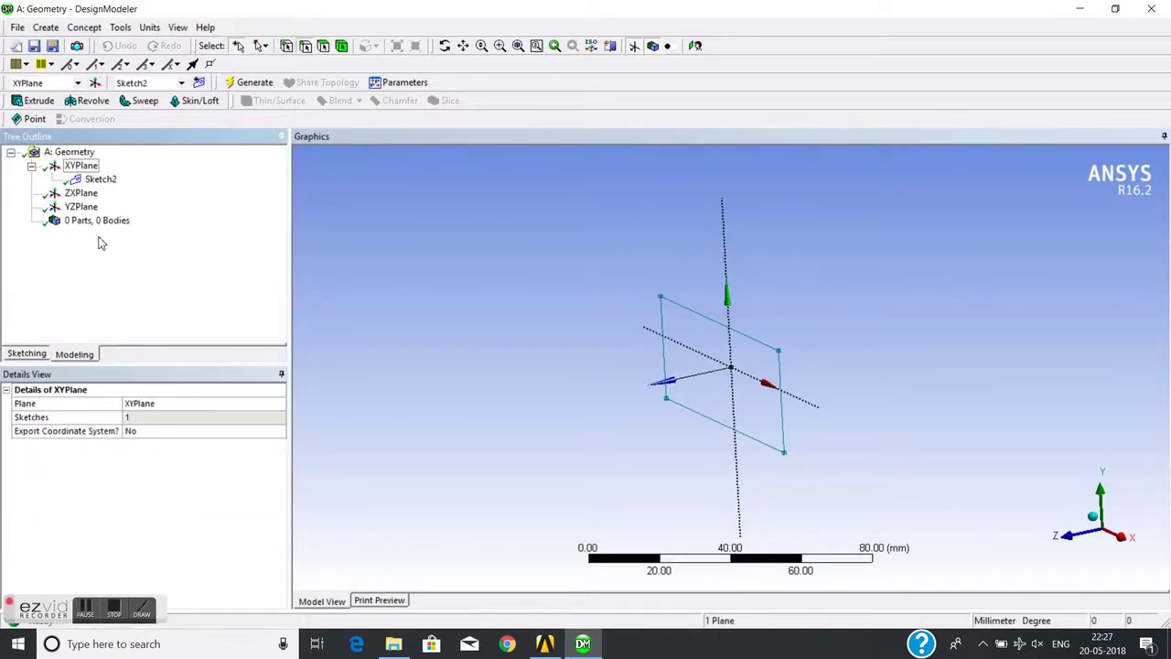
{"action": "left_click", "coordinate": [82, 194]}
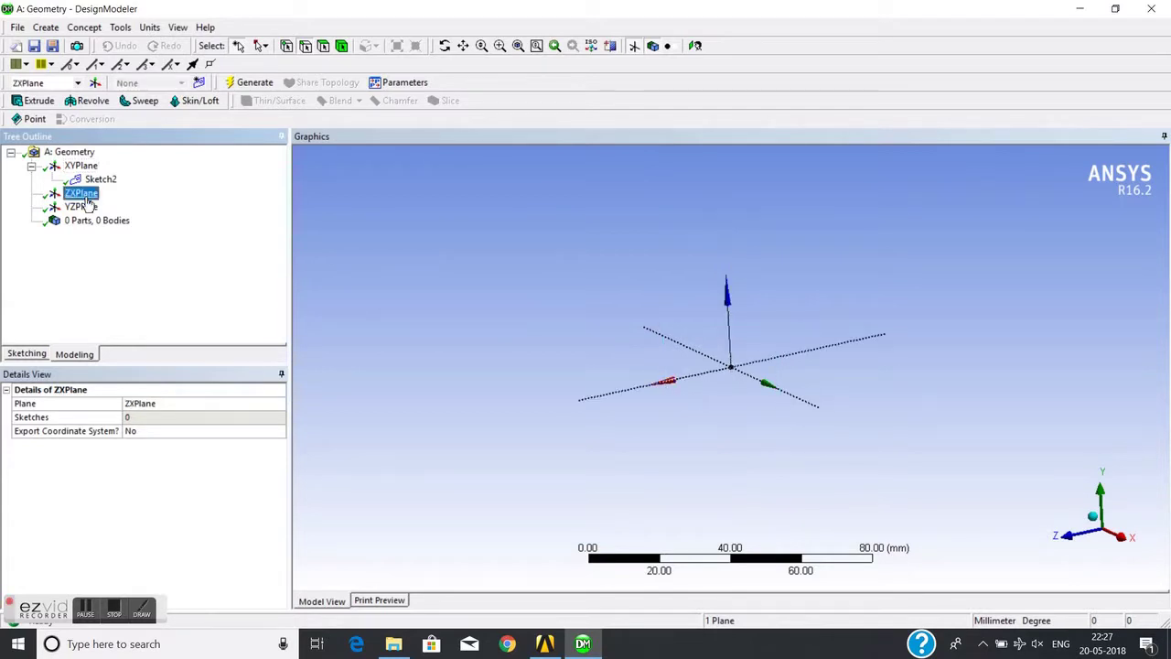
{"action": "left_click", "coordinate": [84, 207]}
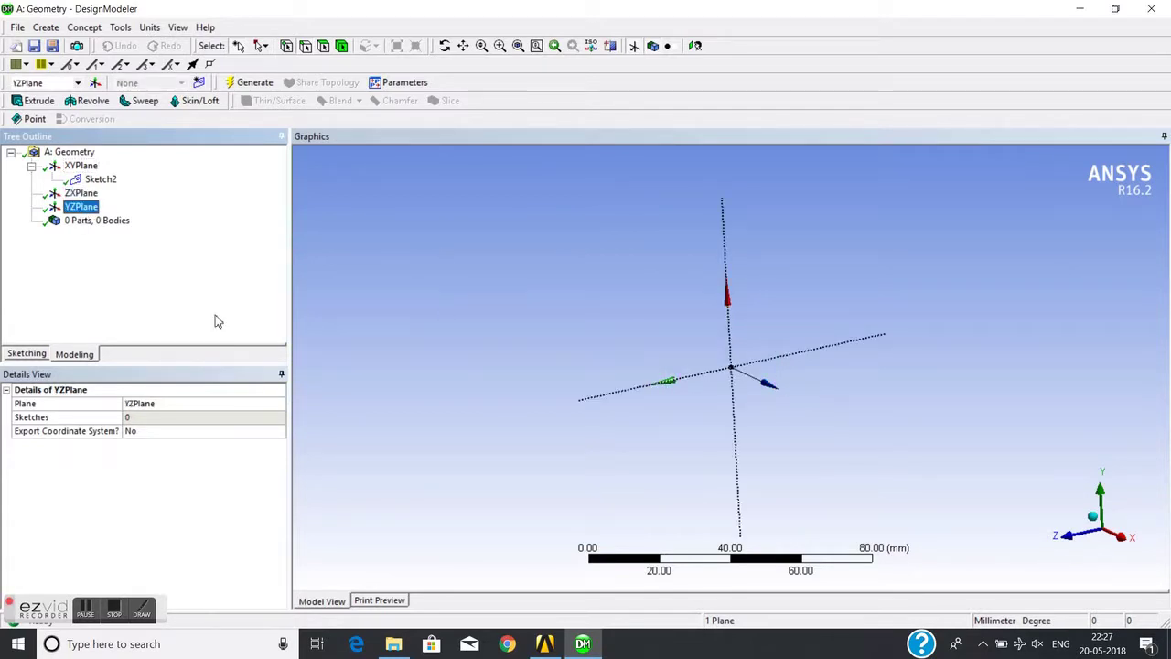
{"action": "left_click", "coordinate": [28, 354]}
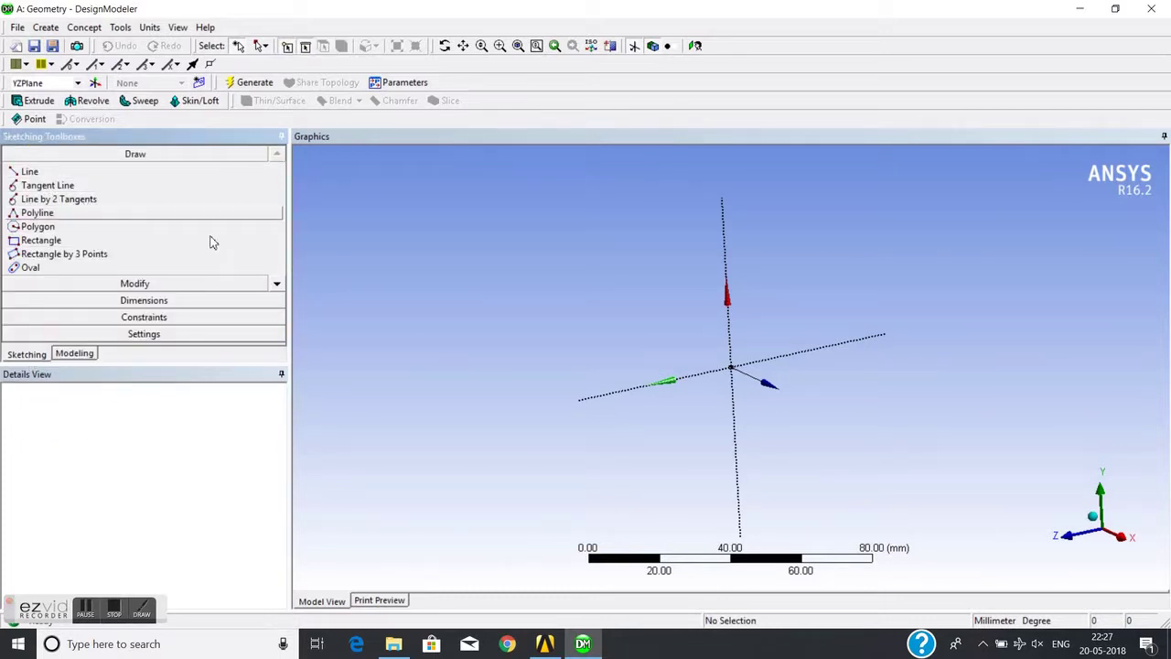
{"action": "left_click", "coordinate": [277, 287]}
{"action": "left_click", "coordinate": [276, 288]}
{"action": "left_click", "coordinate": [276, 287]}
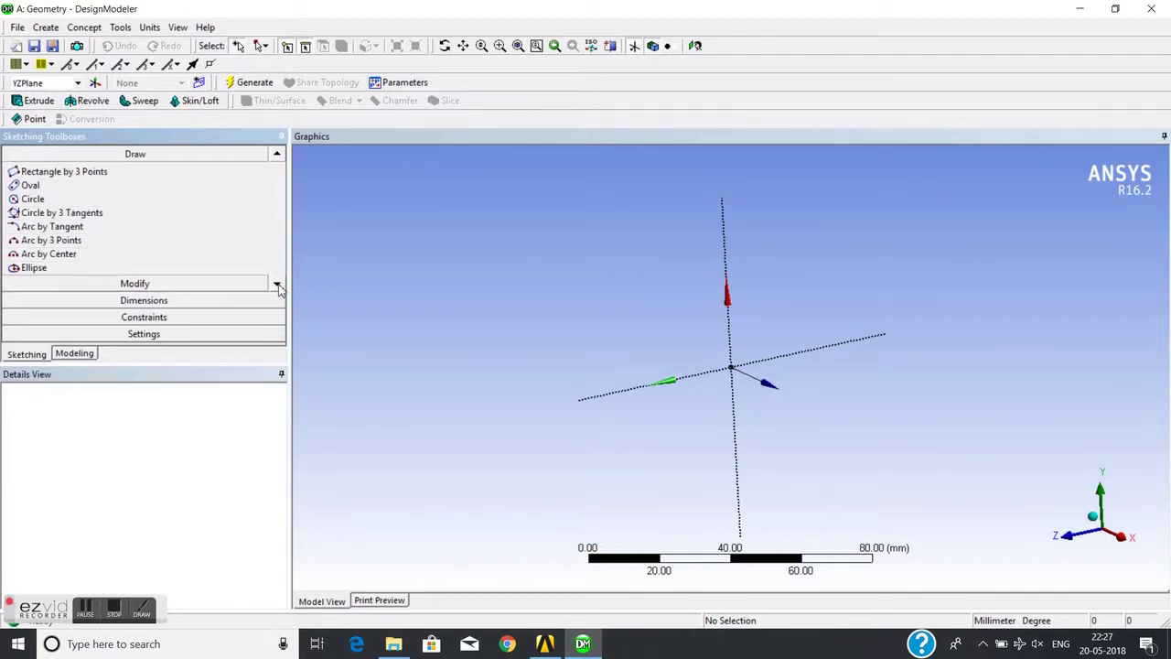
{"action": "left_click", "coordinate": [277, 287]}
- Draw an open spline in Sketch3 starting on the vertical axis and curving up-left
{"action": "left_click", "coordinate": [33, 254]}
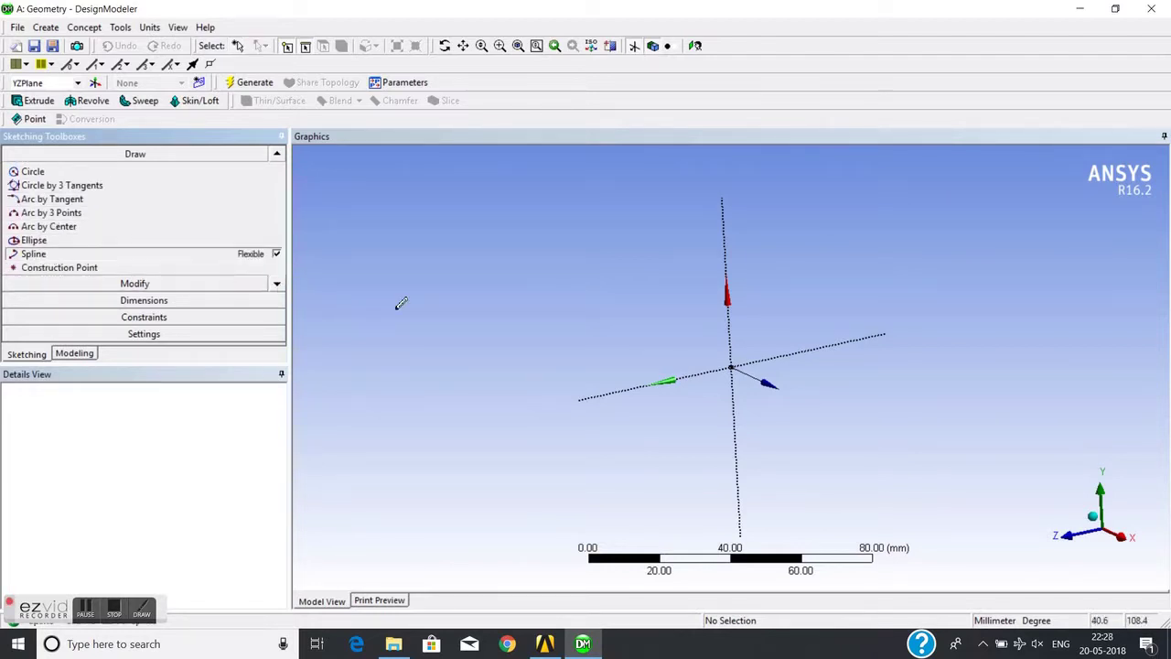
{"action": "left_click", "coordinate": [730, 325]}
{"action": "left_click", "coordinate": [687, 283]}
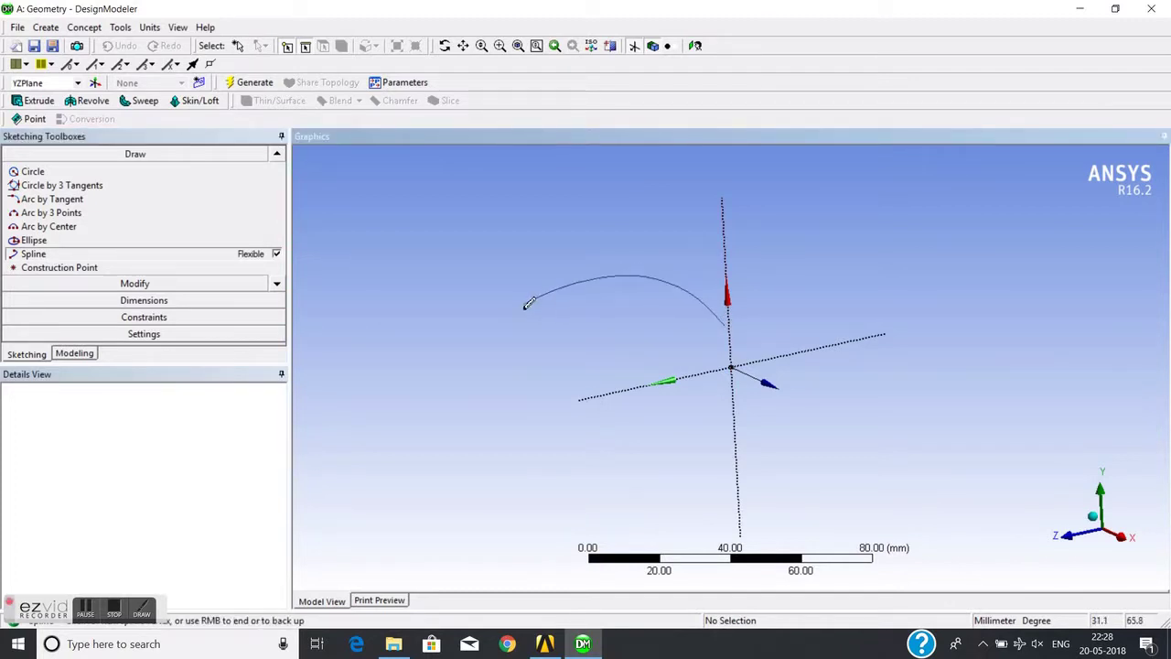
{"action": "key", "text": "Escape"}
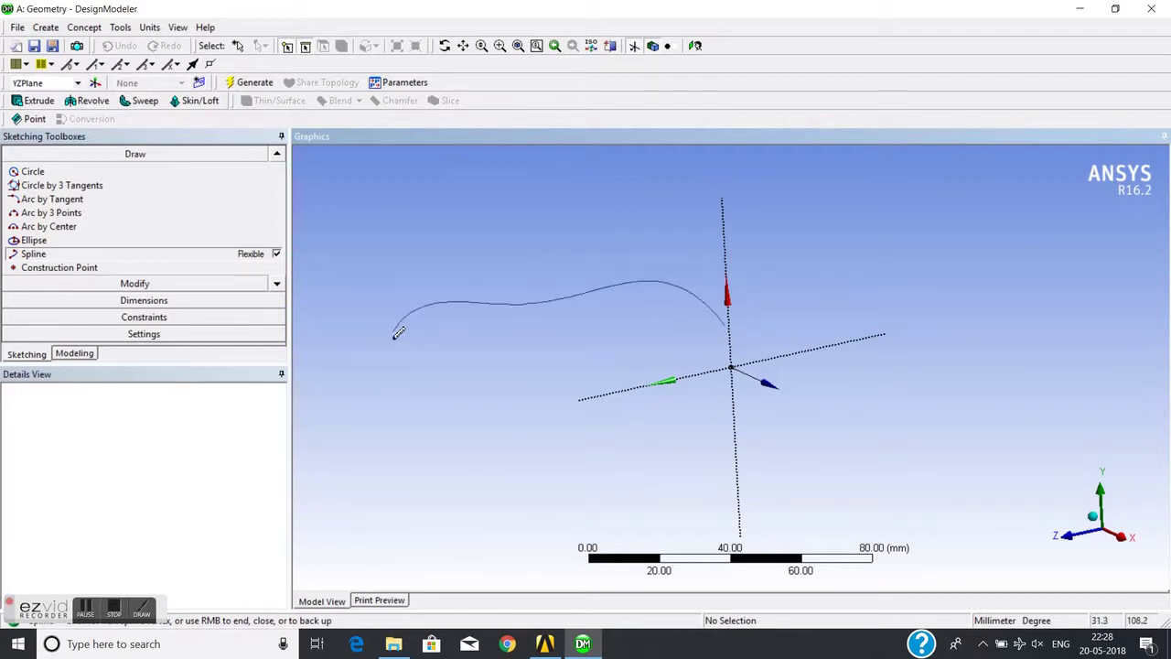
{"action": "right_click", "coordinate": [388, 315]}
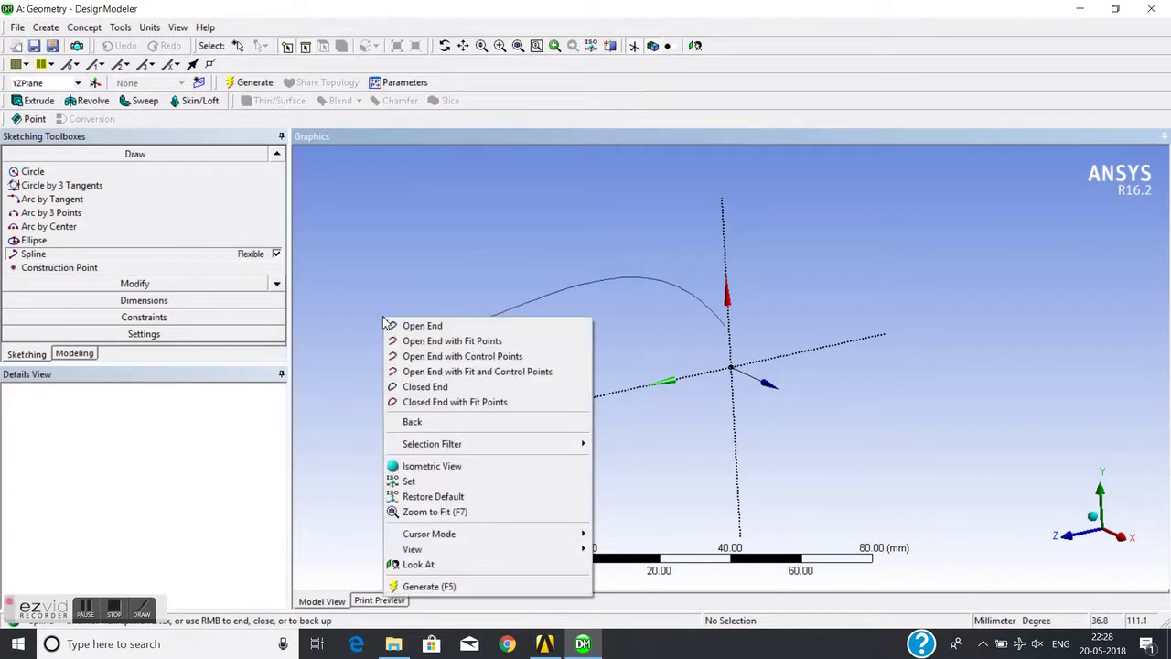
{"action": "left_click", "coordinate": [420, 326]}
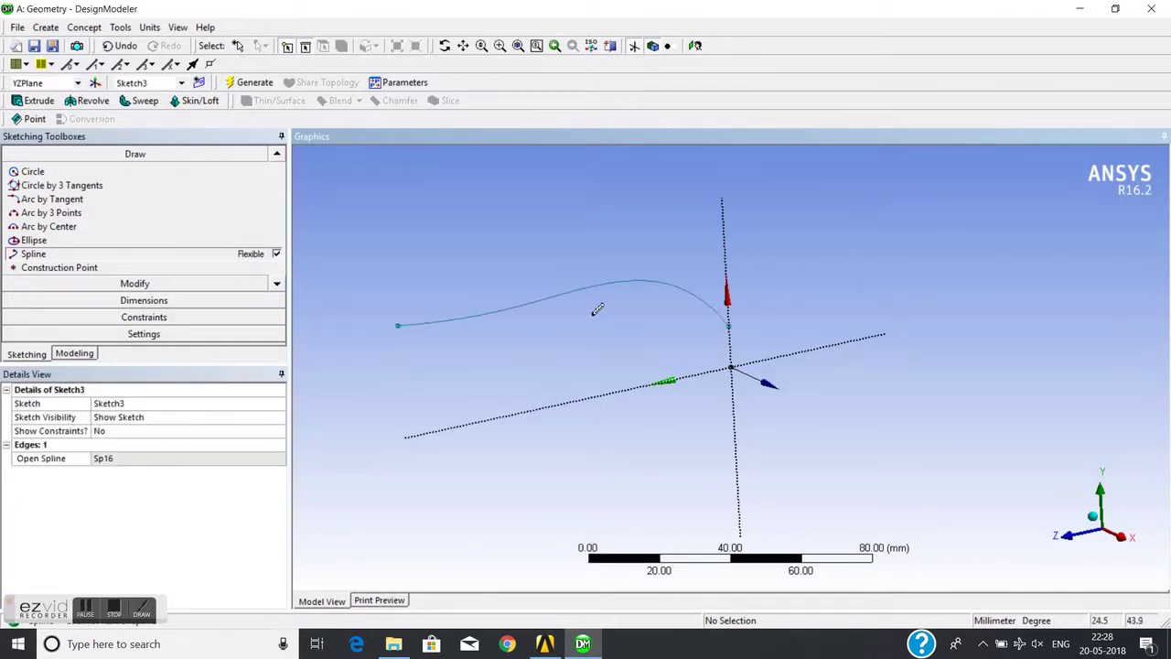
- Expand YZPlane and check Sketch3 and Sketch2 in the tree
{"action": "left_click", "coordinate": [90, 358]}
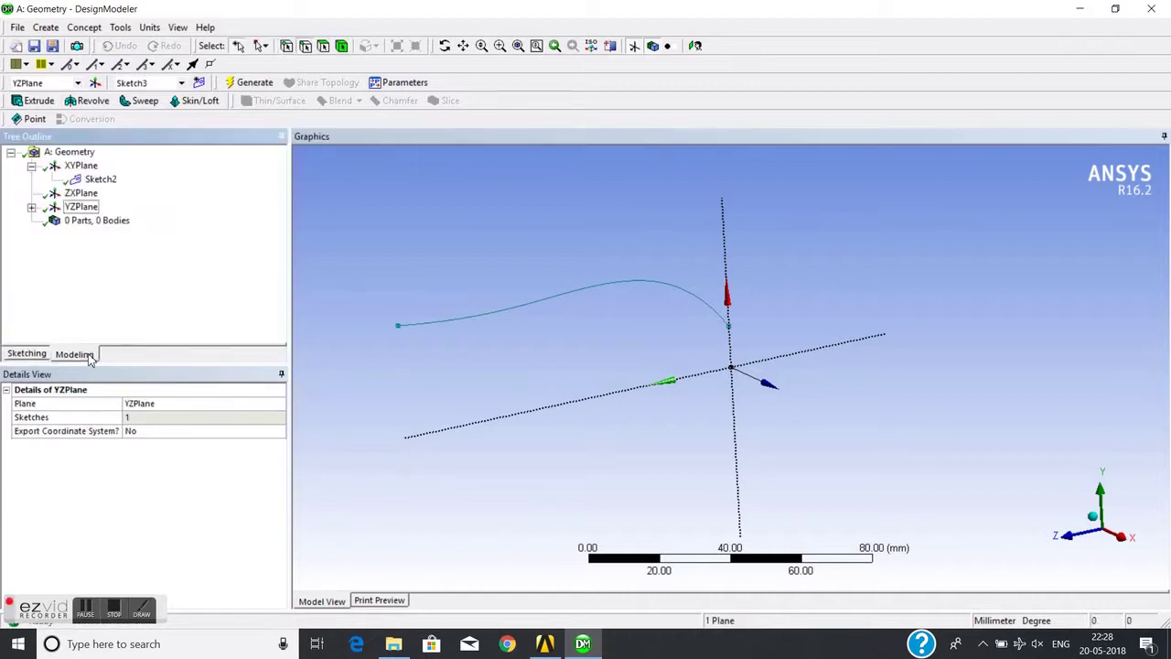
{"action": "left_click", "coordinate": [31, 208]}
{"action": "left_click", "coordinate": [91, 221]}
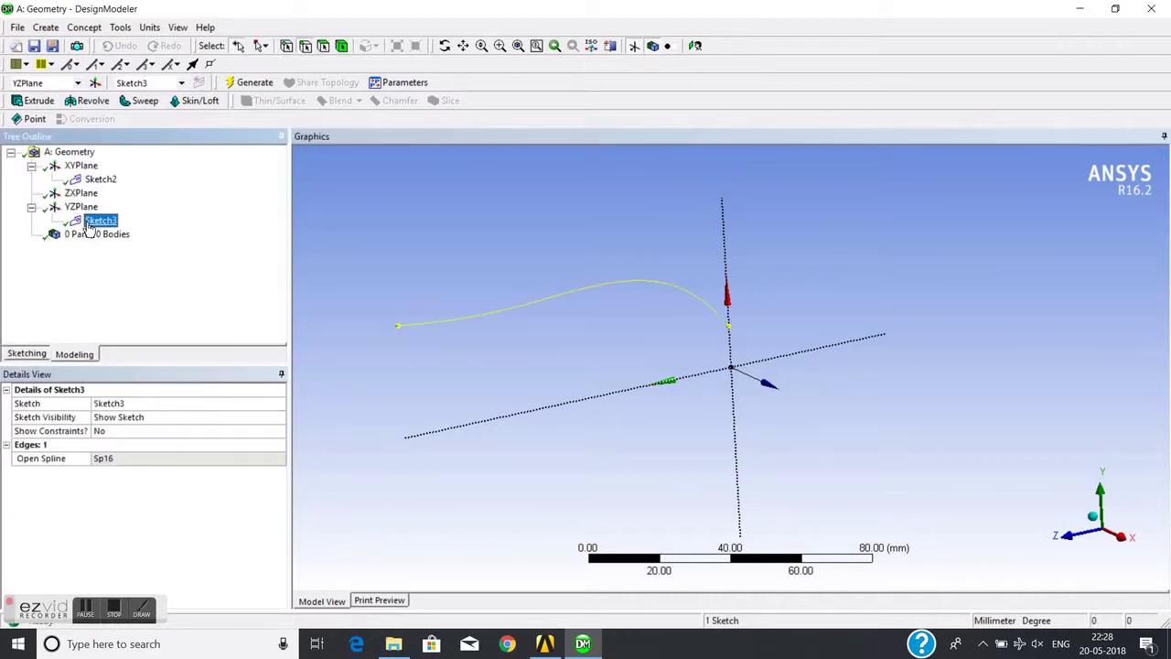
{"action": "left_click", "coordinate": [102, 181]}
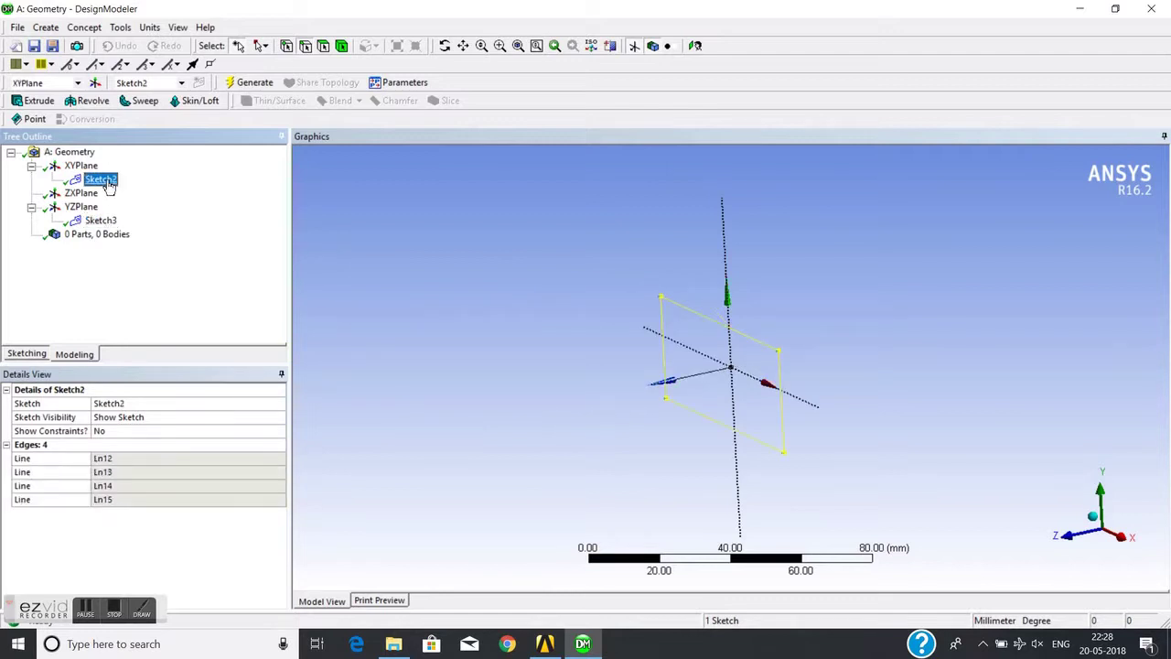
{"action": "left_click", "coordinate": [506, 289]}
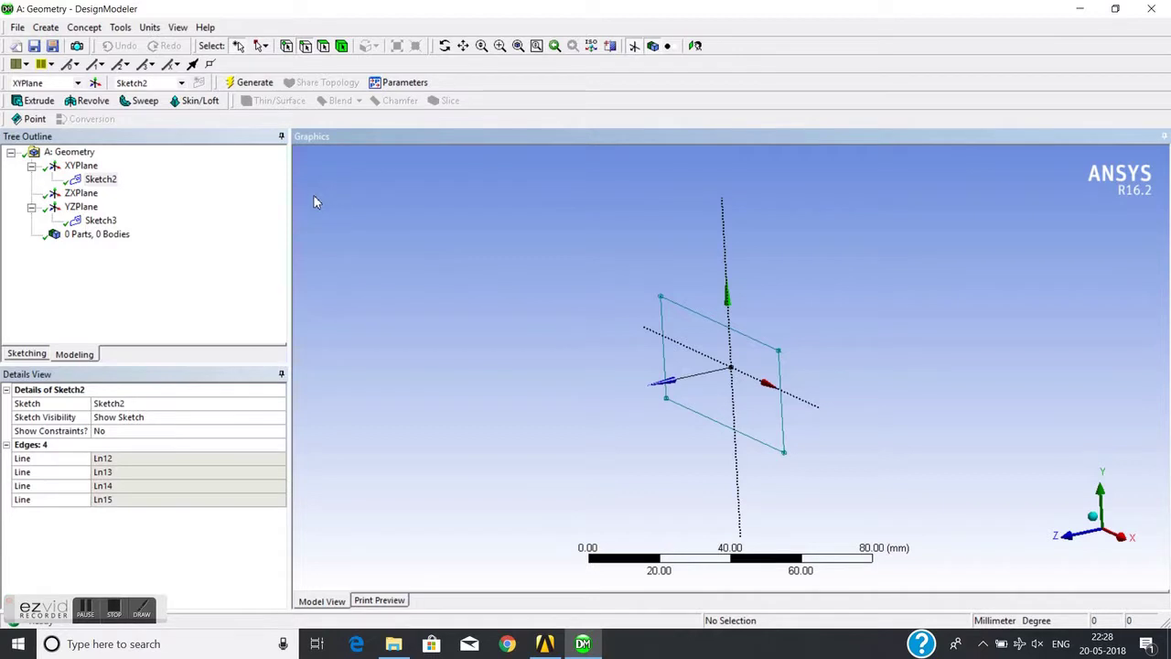
- Create Sweep1 with Sketch2 as profile and Sketch3 as path, then generate it
{"action": "left_click", "coordinate": [138, 102]}
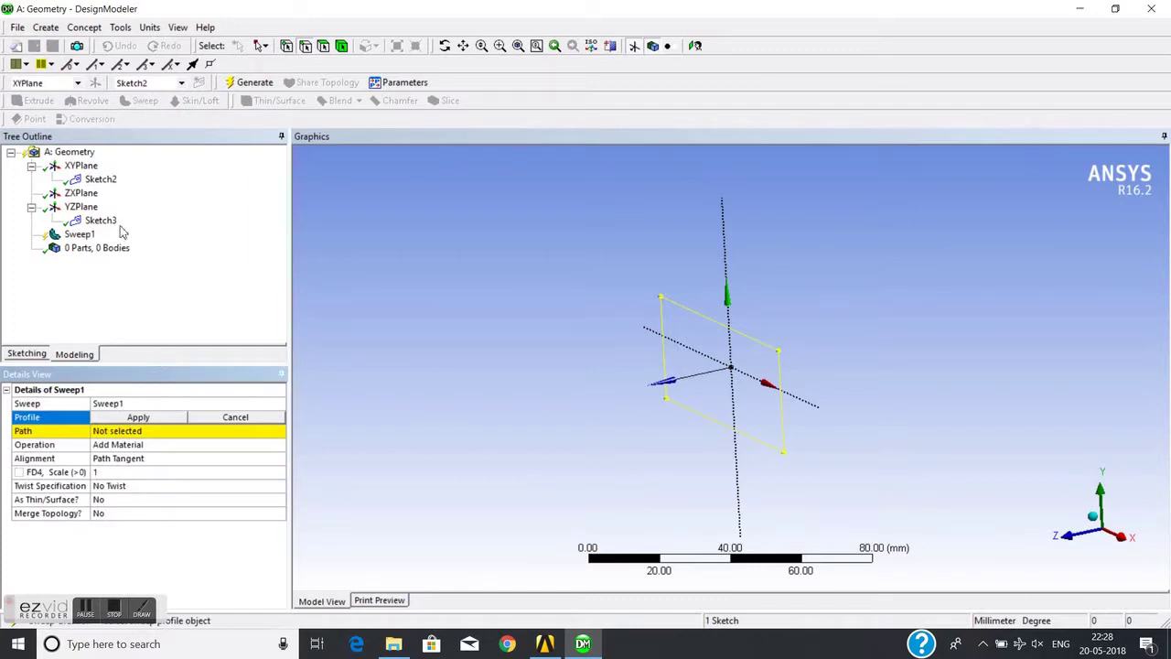
{"action": "left_click", "coordinate": [105, 181]}
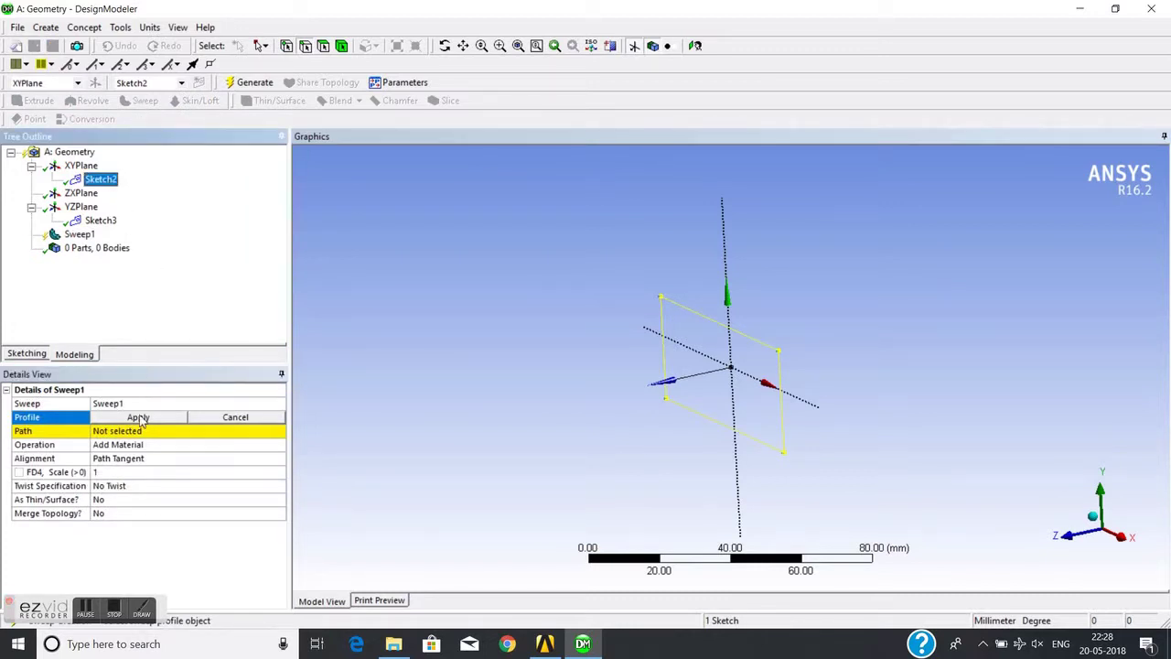
{"action": "left_click", "coordinate": [139, 421]}
{"action": "left_click", "coordinate": [125, 434]}
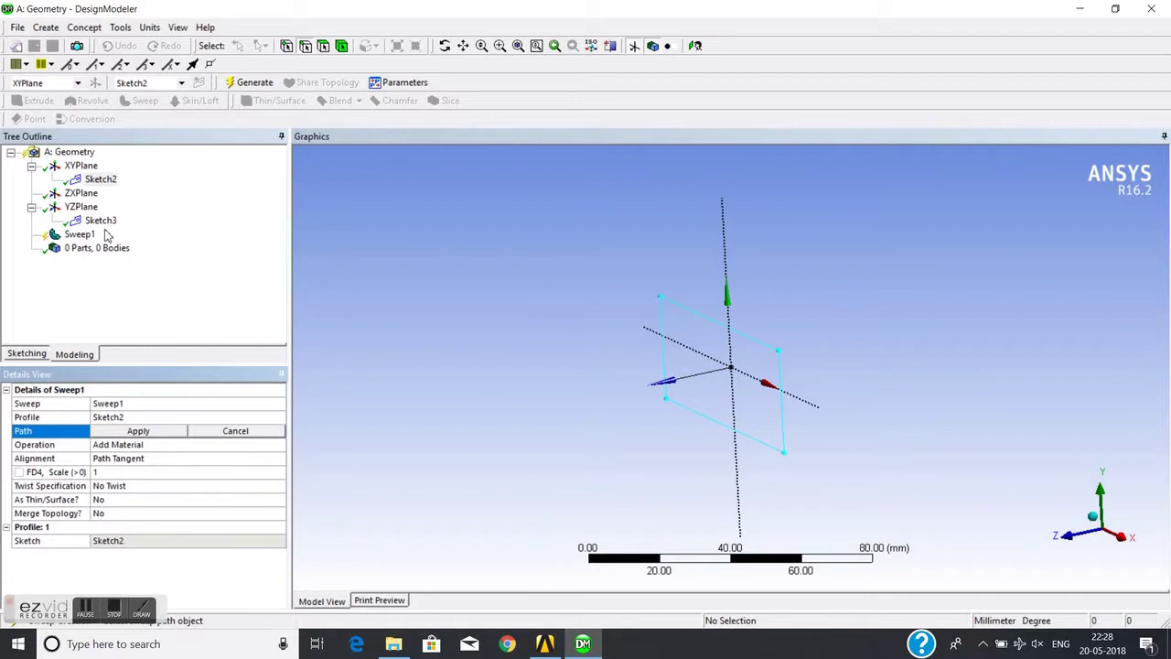
{"action": "left_click", "coordinate": [102, 220]}
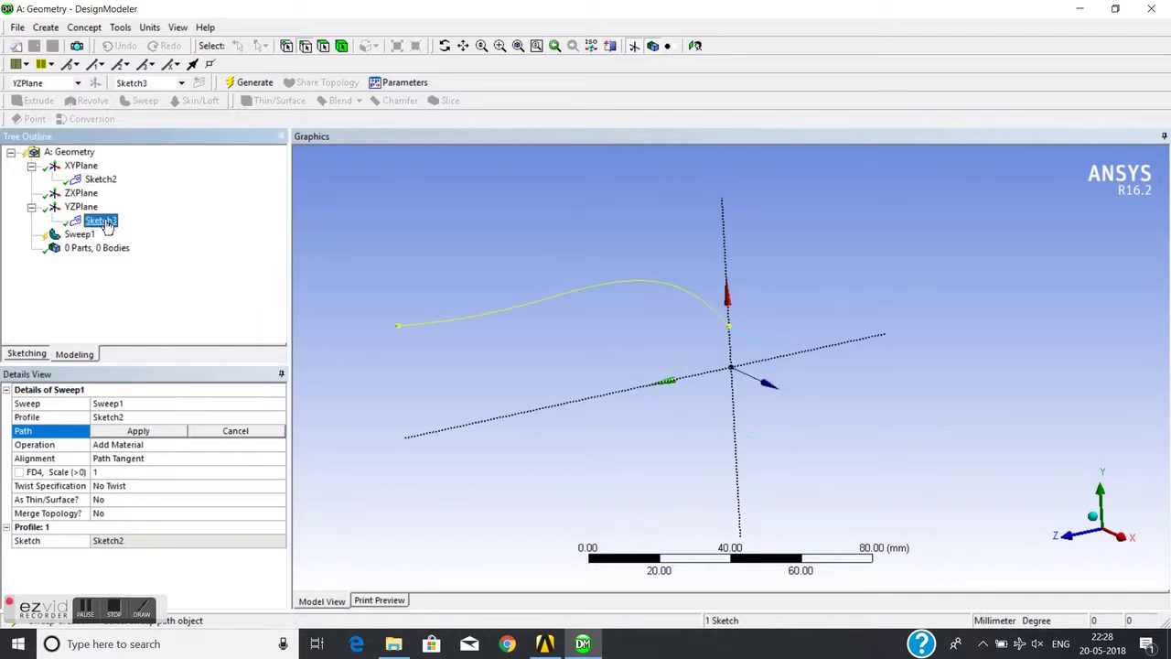
{"action": "left_click", "coordinate": [158, 437]}
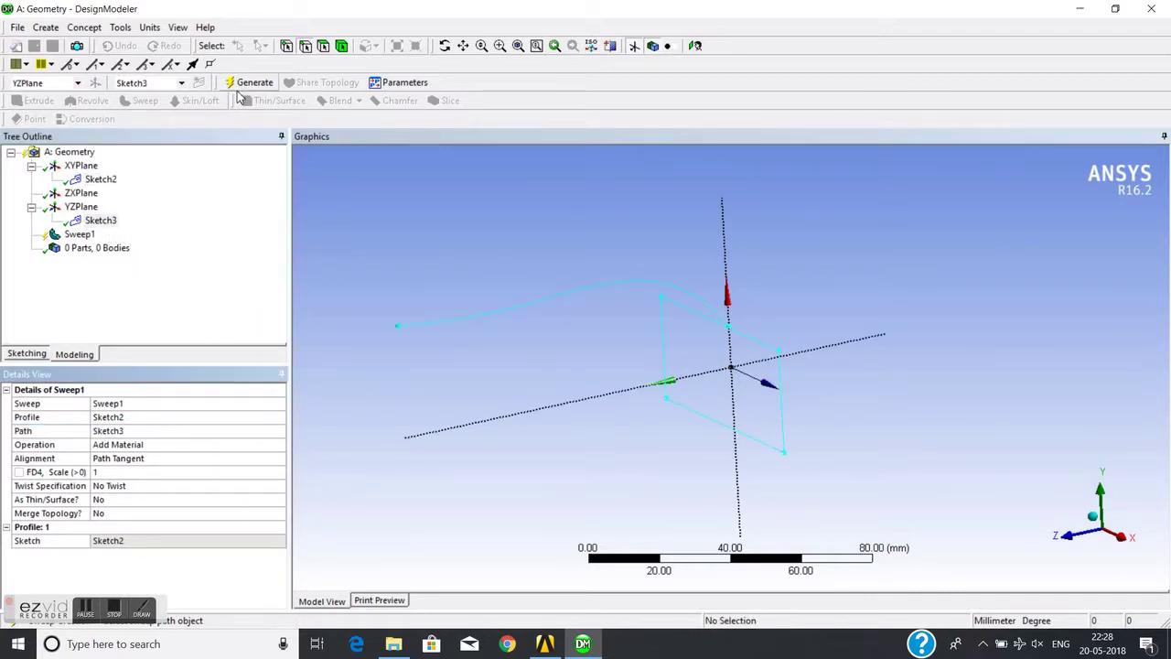
{"action": "left_click", "coordinate": [242, 86]}
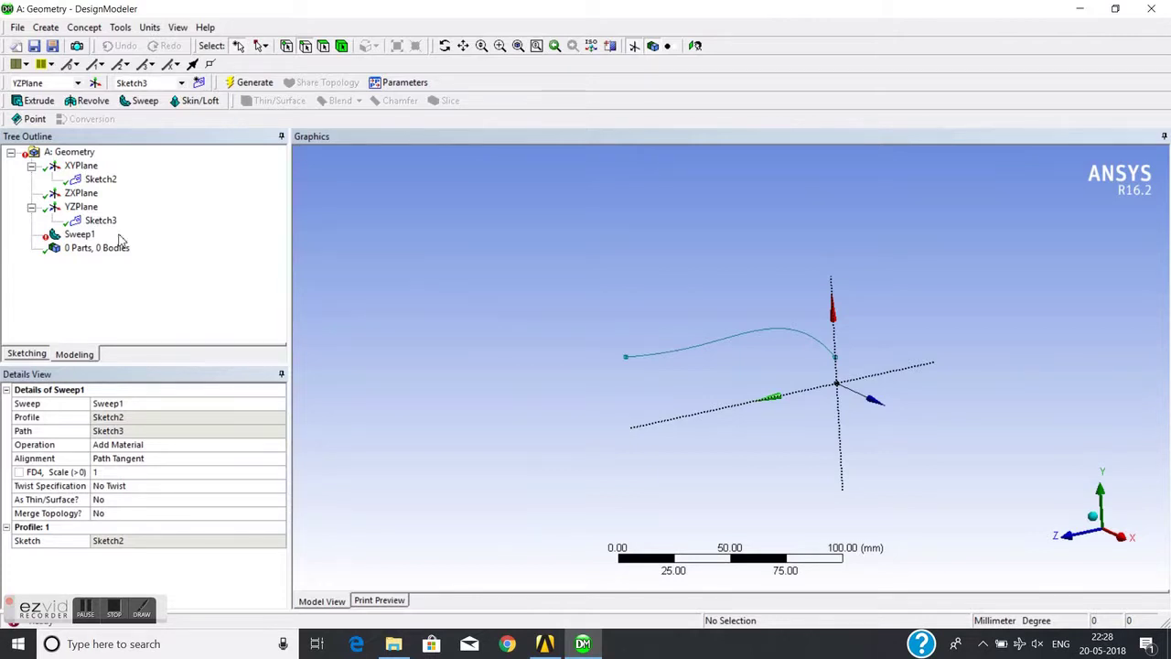
{"action": "right_click", "coordinate": [90, 237]}
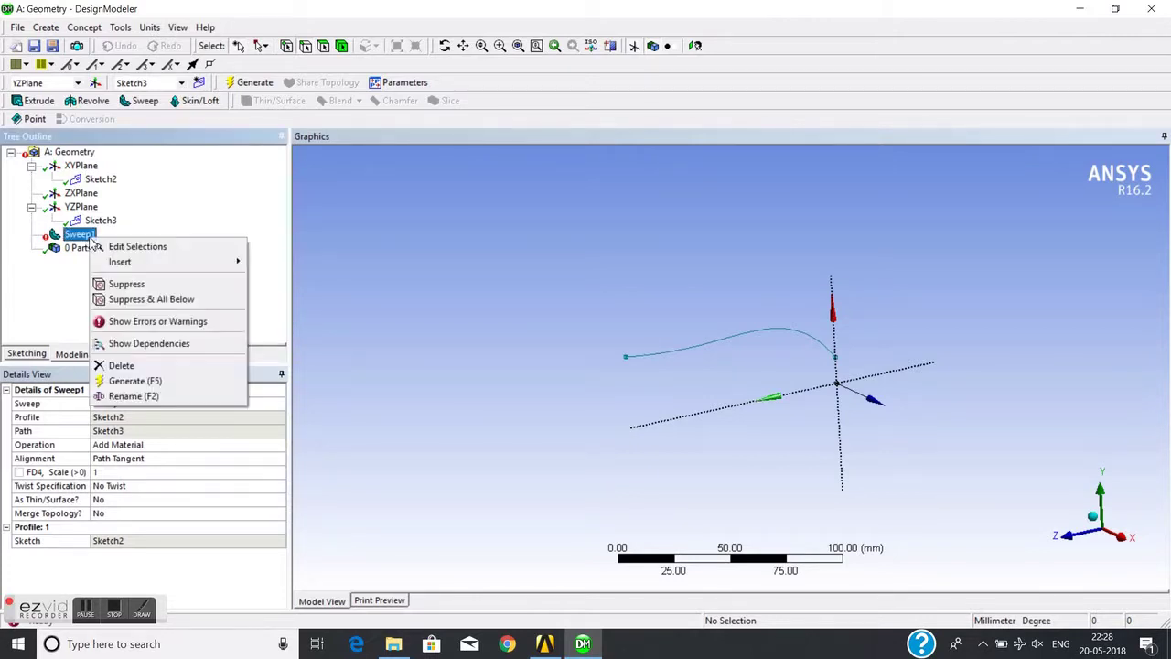
{"action": "left_click", "coordinate": [170, 325]}
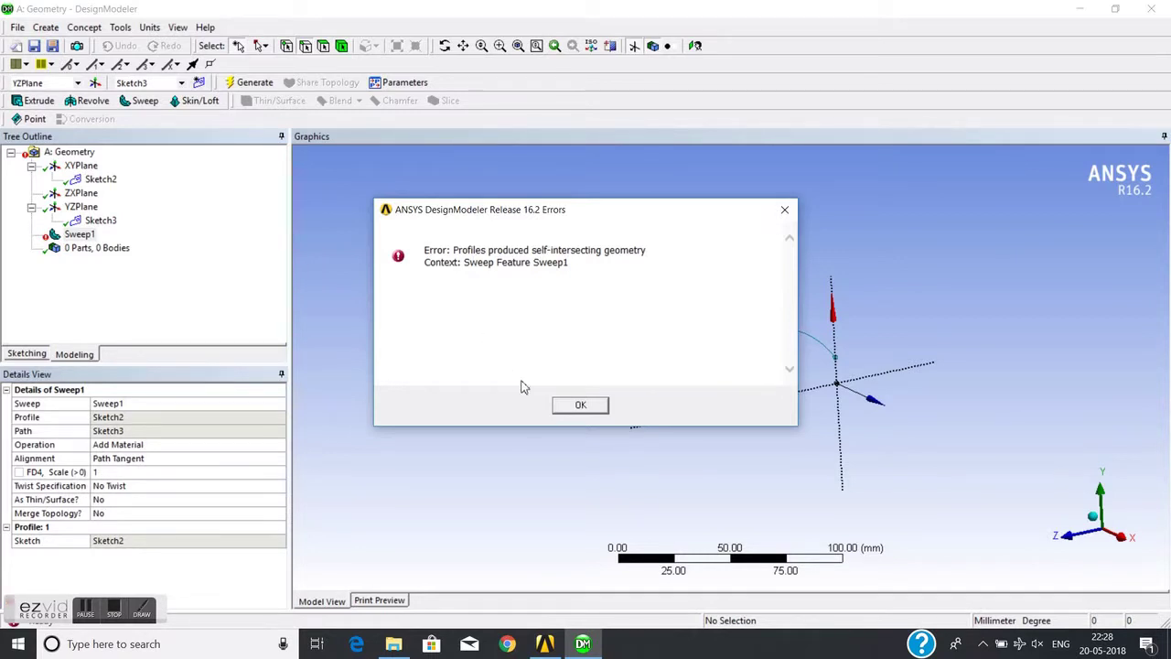
{"action": "left_click", "coordinate": [580, 404]}
{"action": "left_click", "coordinate": [115, 227]}
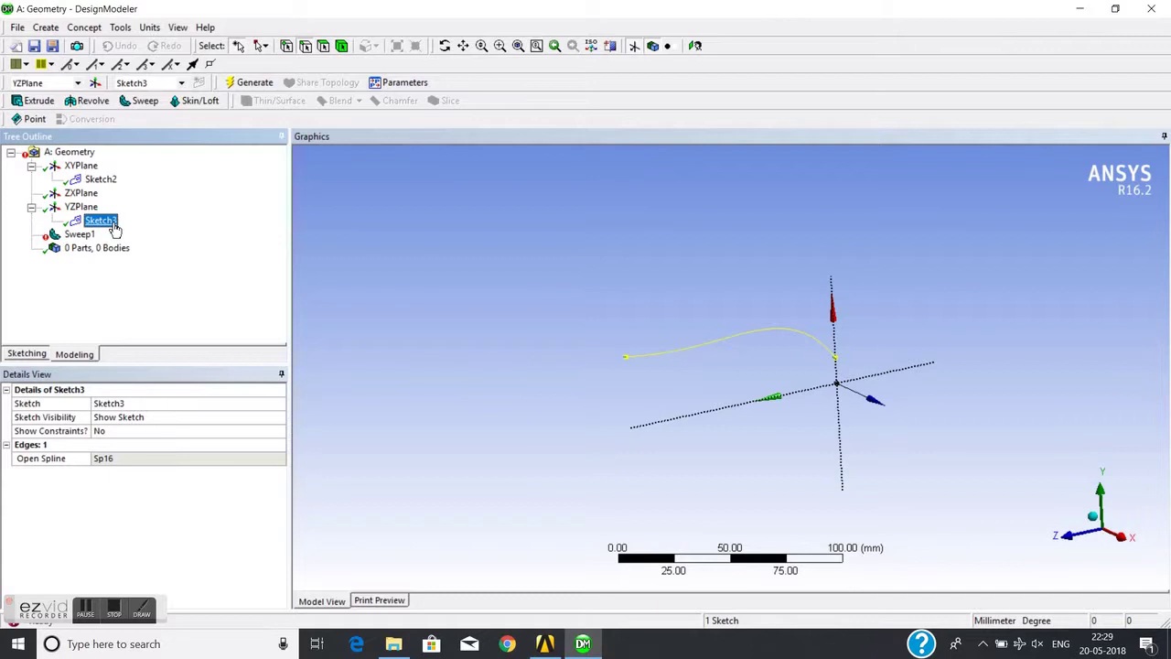
- Delete the curved spline from Sketch3
{"action": "left_click", "coordinate": [27, 354]}
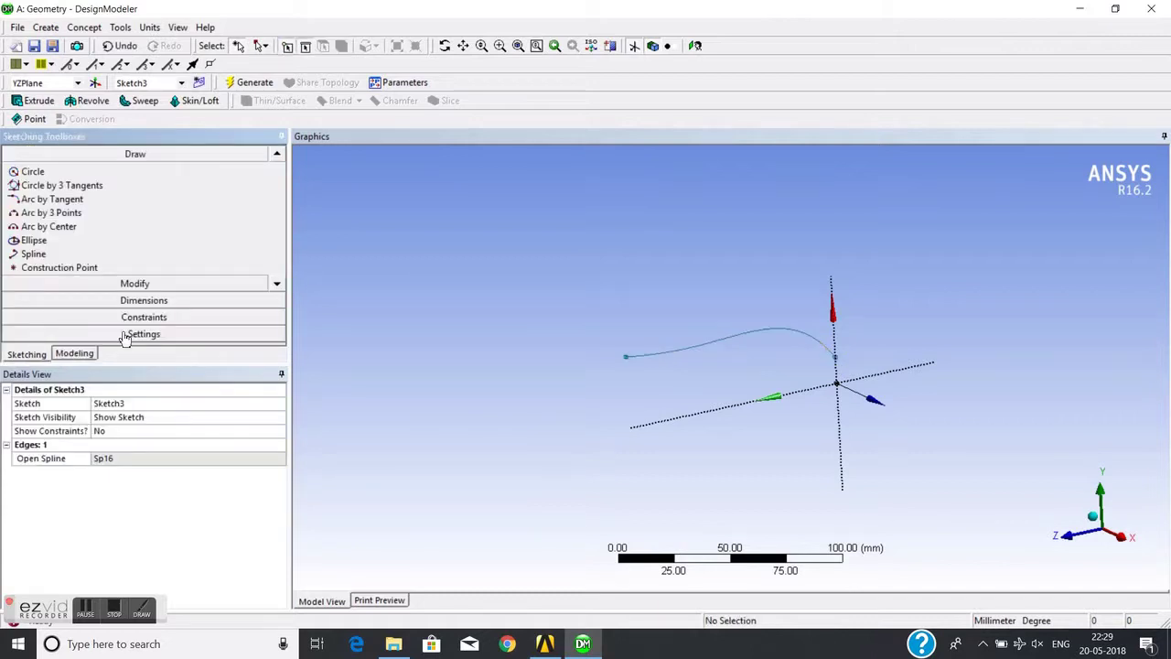
{"action": "left_click", "coordinate": [759, 335]}
{"action": "key", "text": "Delete"}
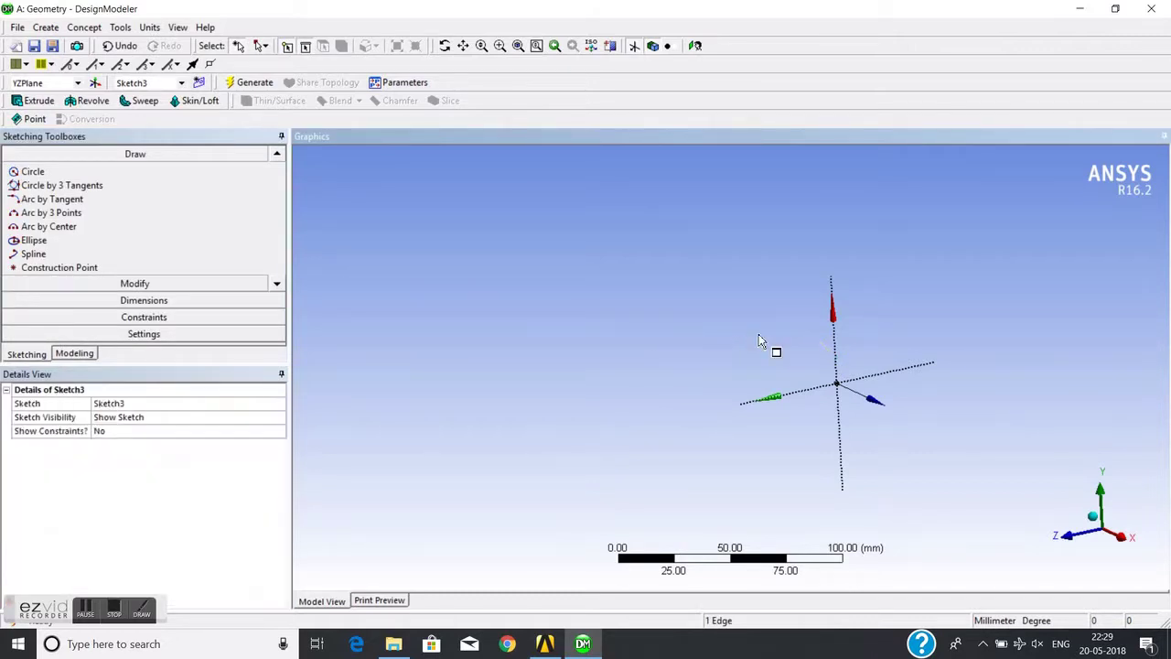
{"action": "left_click", "coordinate": [277, 284]}
{"action": "left_click", "coordinate": [278, 155]}
{"action": "left_click", "coordinate": [278, 155]}
{"action": "left_click", "coordinate": [278, 155]}
{"action": "left_click", "coordinate": [278, 156]}
{"action": "left_click", "coordinate": [278, 155]}
- Draw a straight path line leftward from the origin and regenerate Sweep1 as a solid block
{"action": "left_click", "coordinate": [89, 173]}
{"action": "left_click", "coordinate": [836, 367]}
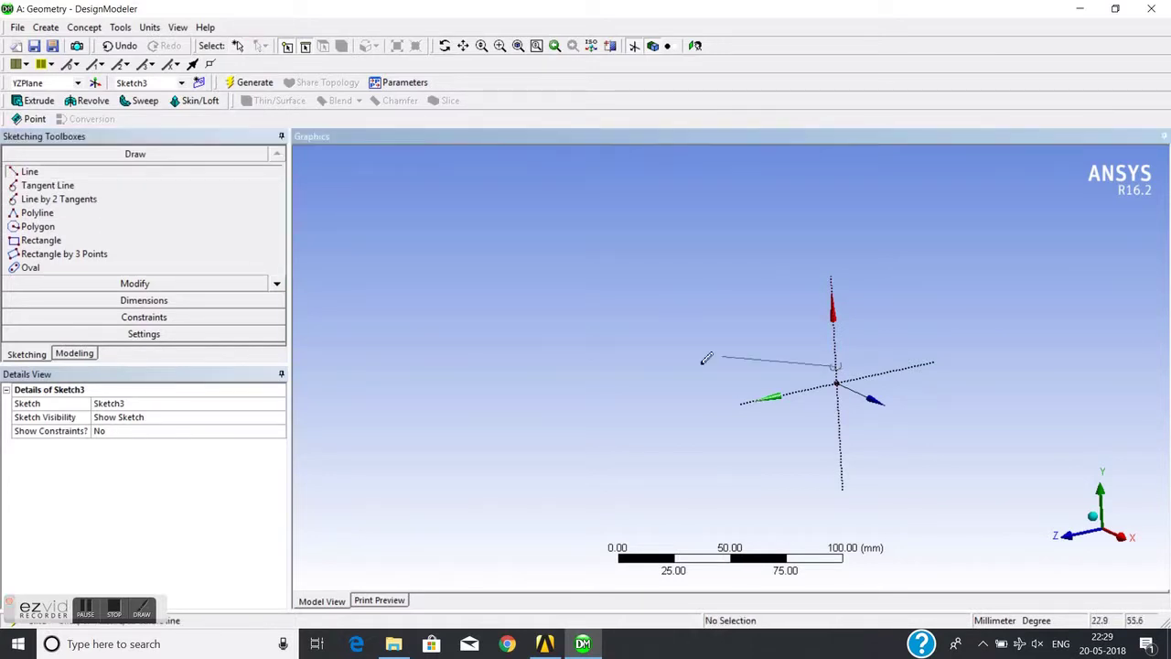
{"action": "left_click", "coordinate": [600, 325]}
{"action": "left_click", "coordinate": [75, 355]}
{"action": "left_click", "coordinate": [251, 82]}
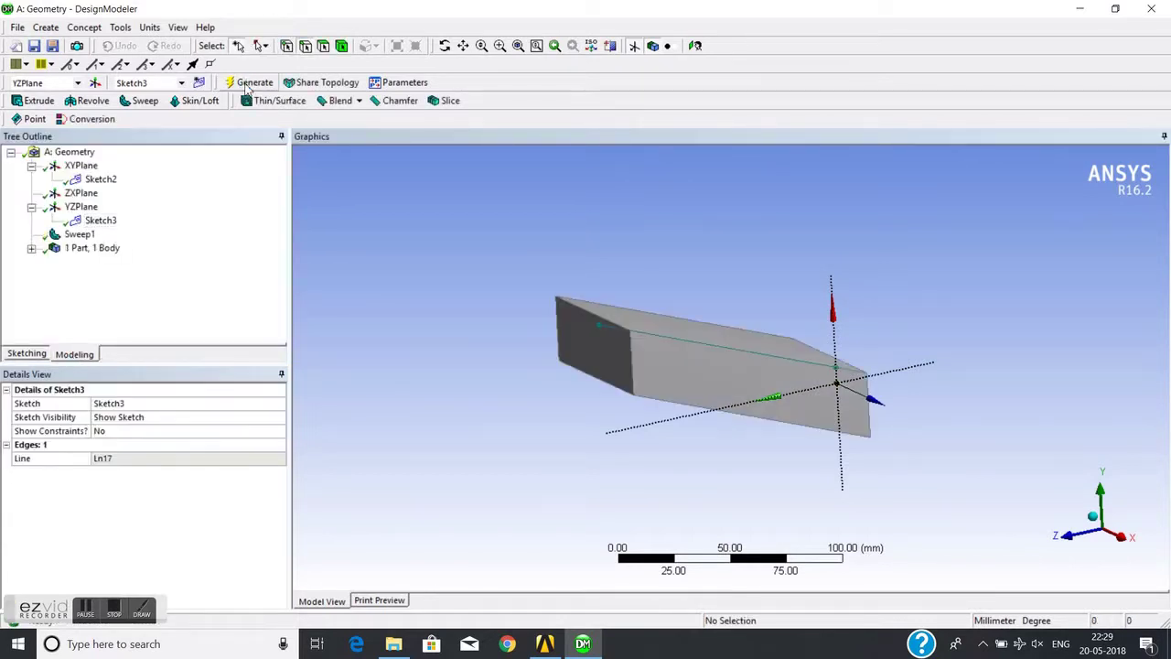
{"action": "mouse_move", "coordinate": [610, 285]}
{"action": "left_mouse_down"}
{"action": "mouse_move", "coordinate": [547, 333]}
{"action": "mouse_move", "coordinate": [460, 342]}
{"action": "mouse_move", "coordinate": [575, 326]}
{"action": "mouse_move", "coordinate": [590, 287]}
{"action": "left_mouse_up"}
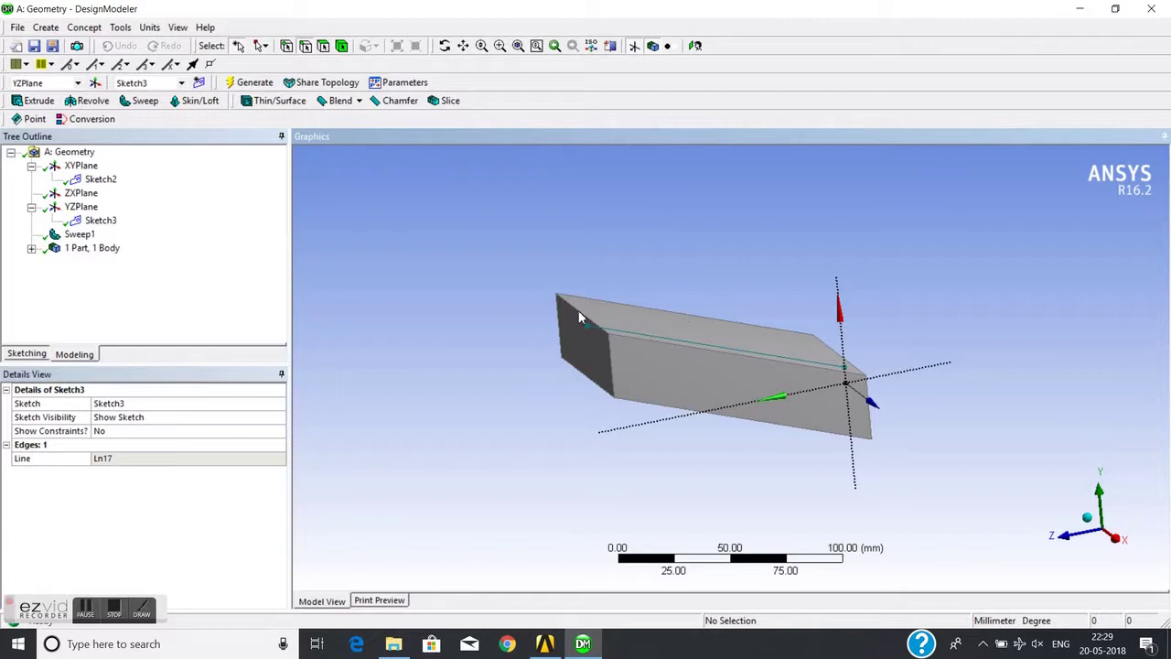
- Edit Sketch3 and delete its straight path line
{"action": "left_click", "coordinate": [100, 222]}
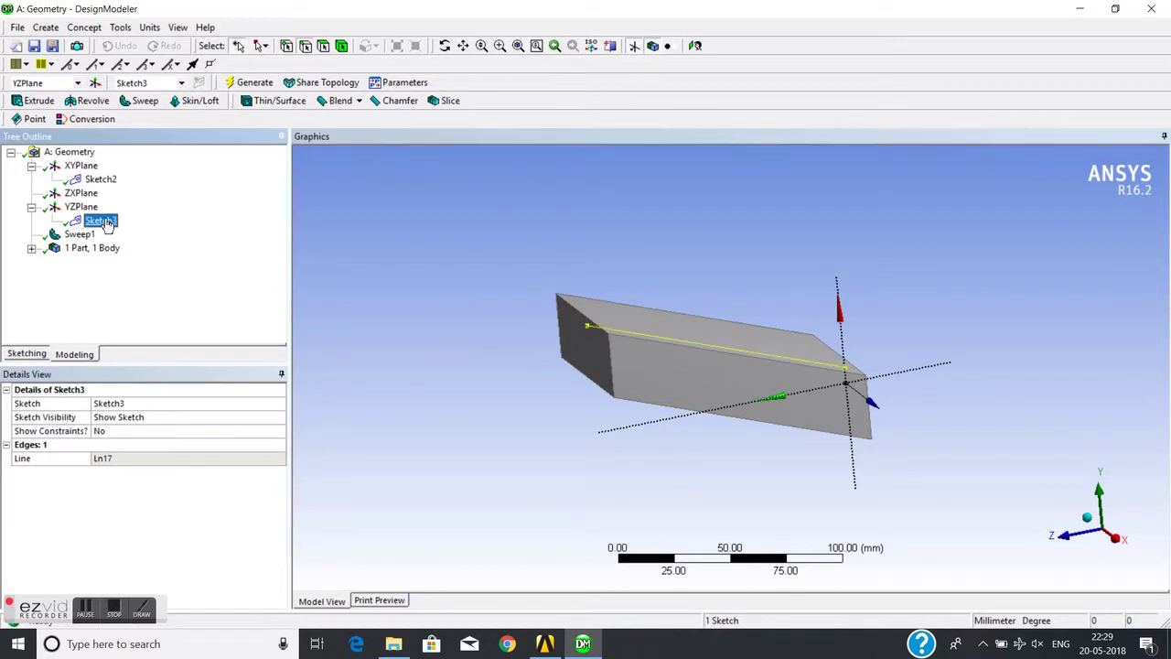
{"action": "left_click", "coordinate": [25, 354]}
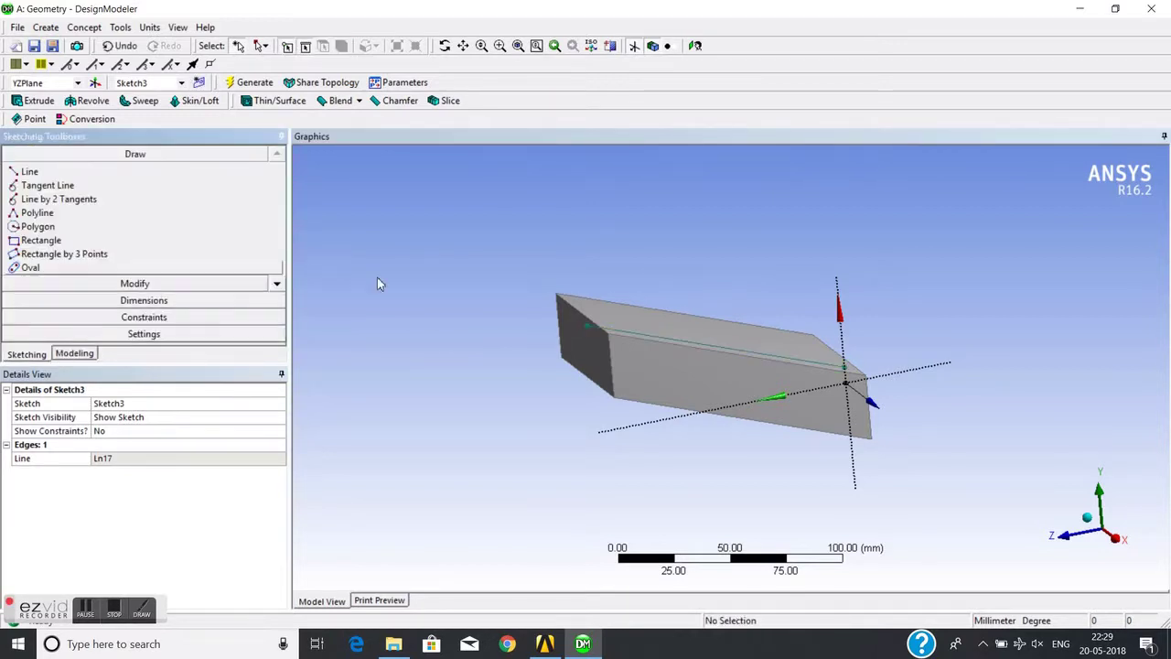
{"action": "left_click", "coordinate": [634, 328]}
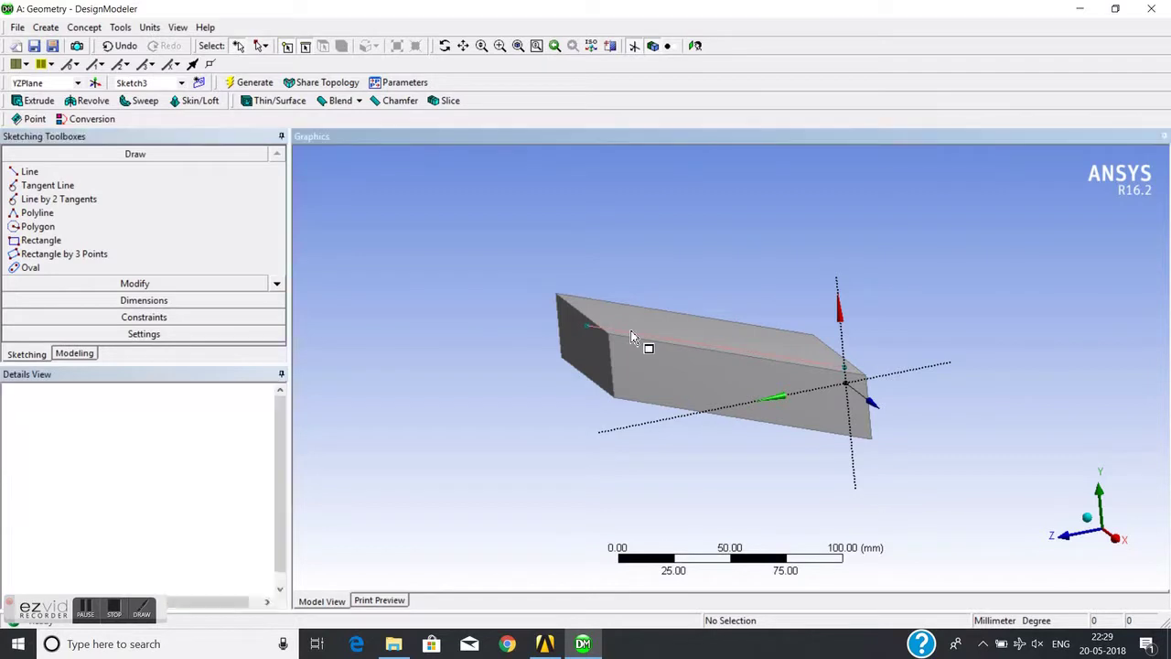
{"action": "left_click", "coordinate": [630, 333]}
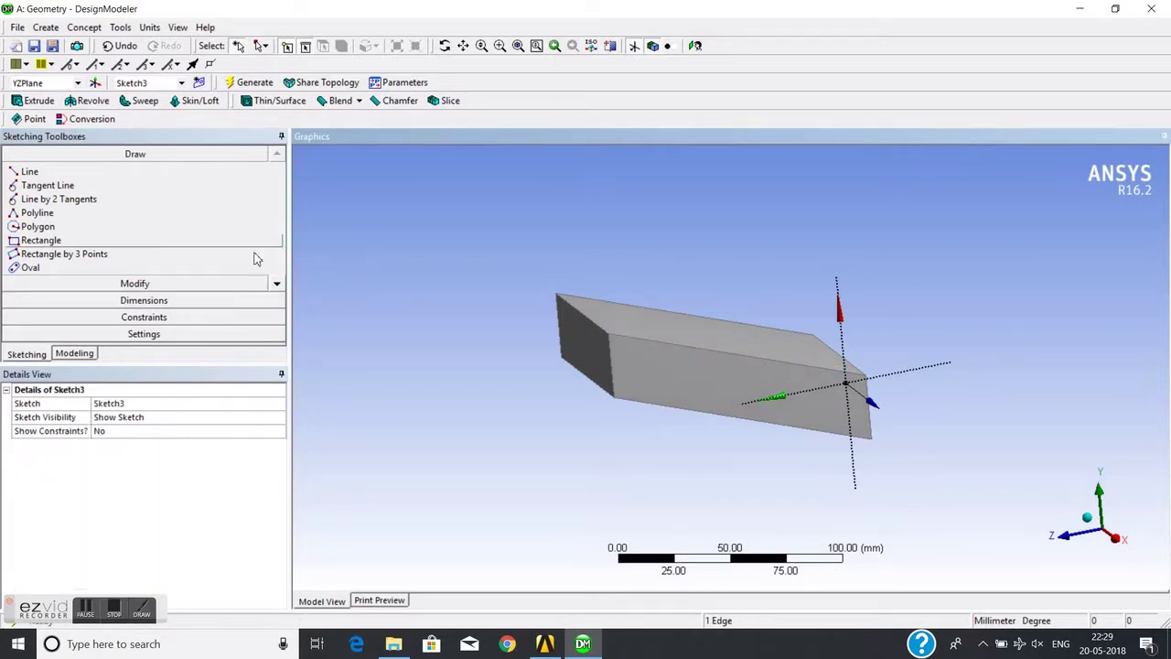
{"action": "left_click", "coordinate": [276, 284]}
{"action": "left_click", "coordinate": [277, 285]}
{"action": "left_click", "coordinate": [276, 284]}
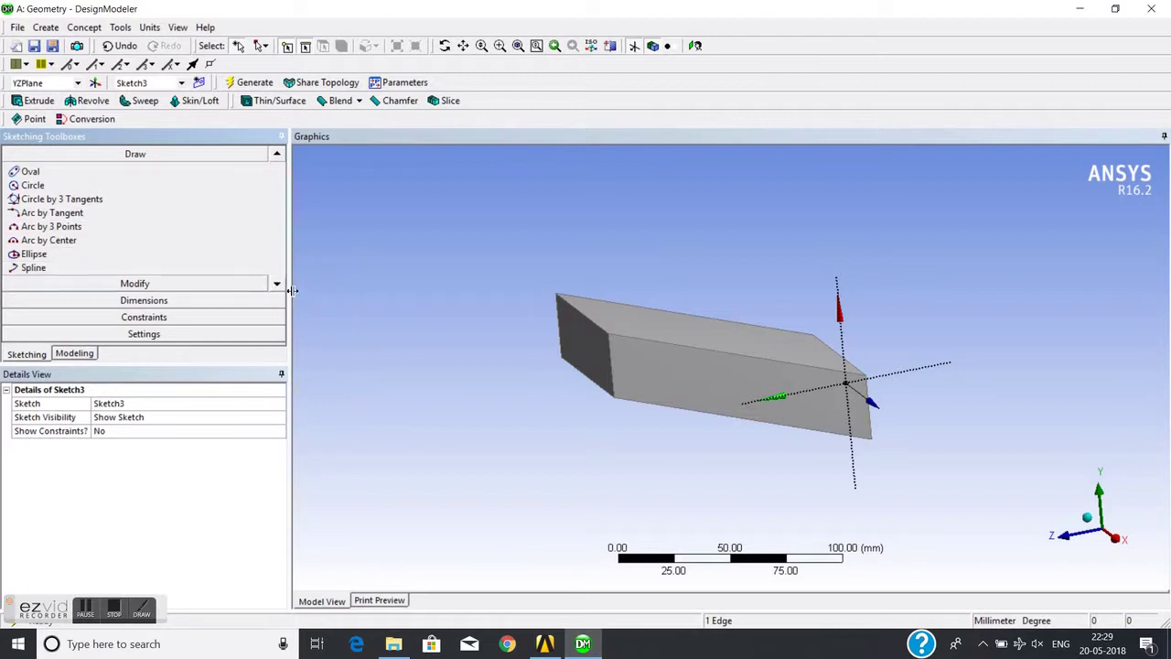
- Draw an open spline from the origin along the block's top as the new path
{"action": "left_click", "coordinate": [50, 269]}
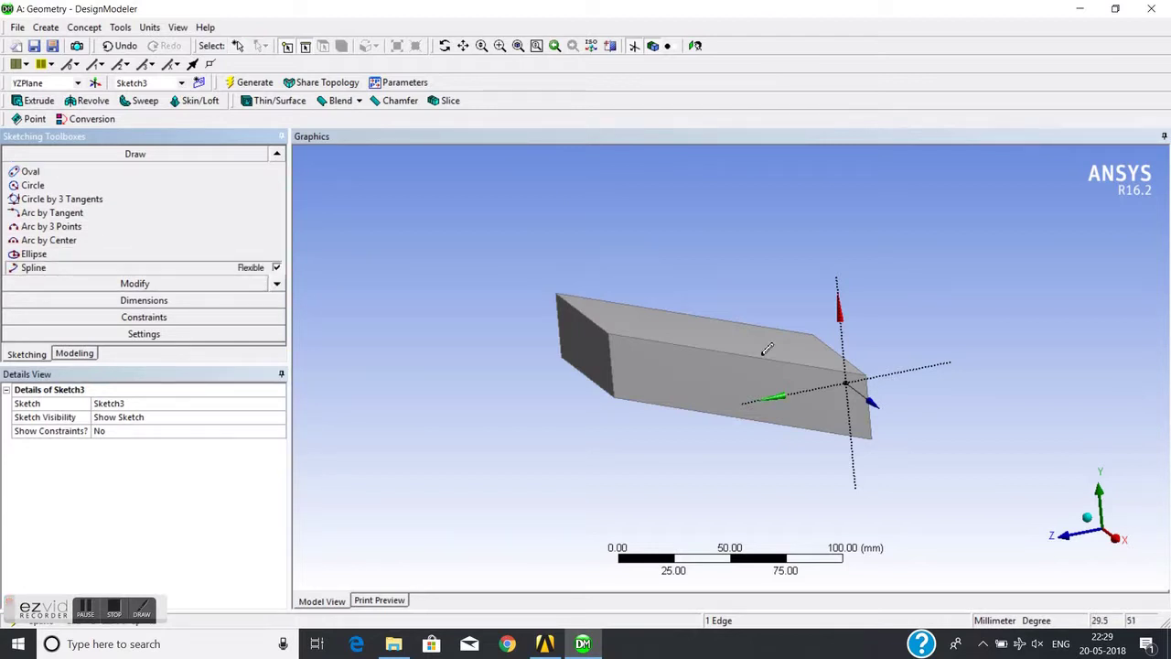
{"action": "left_click", "coordinate": [843, 361]}
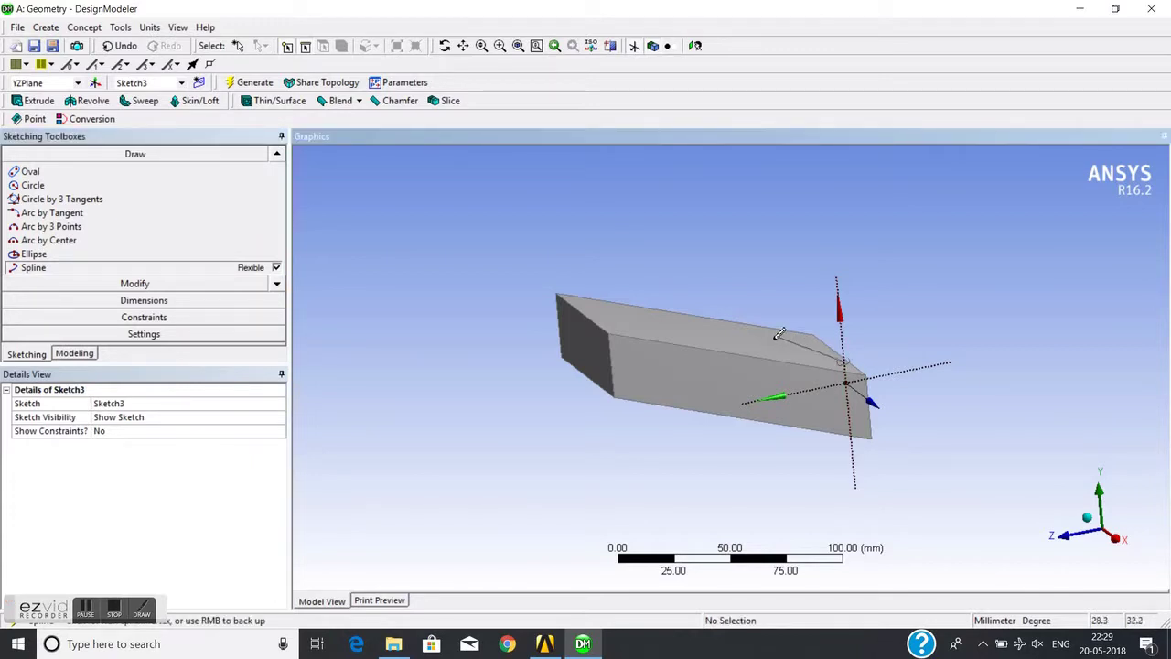
{"action": "left_click", "coordinate": [558, 307]}
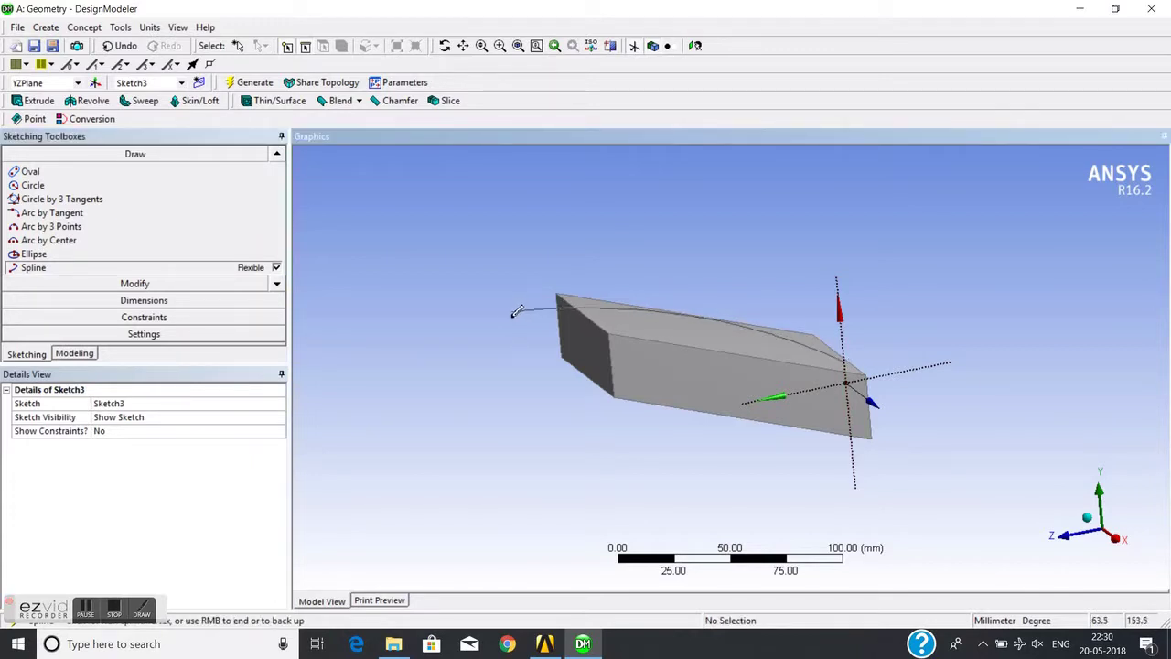
{"action": "left_click", "coordinate": [514, 310]}
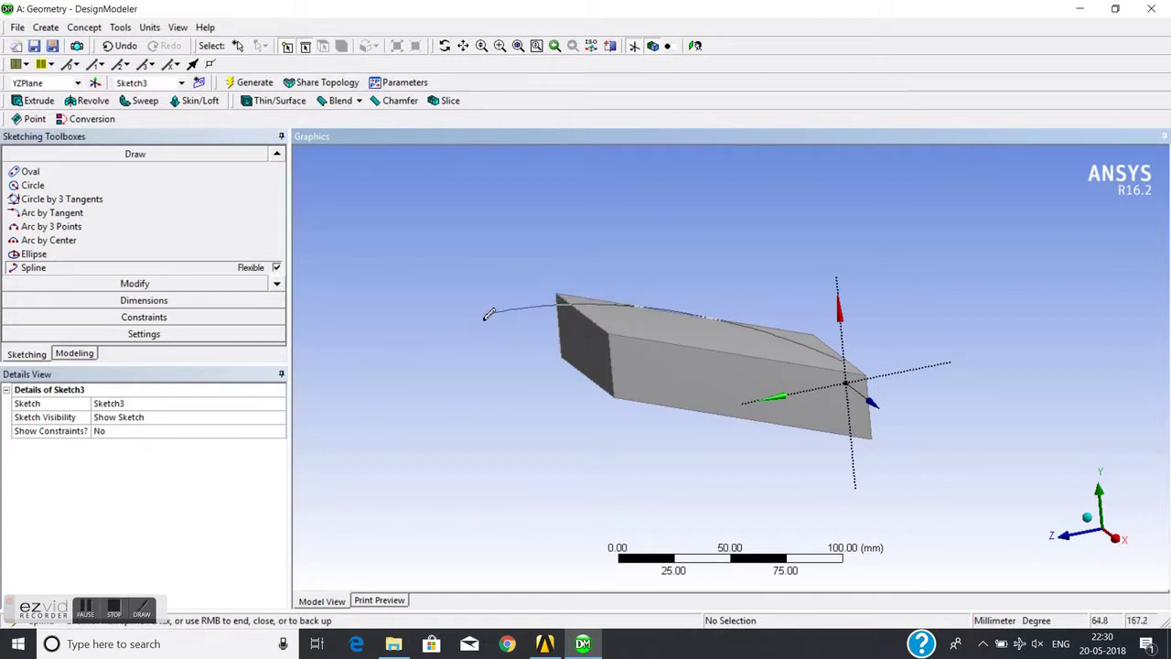
{"action": "right_click", "coordinate": [486, 318]}
{"action": "left_click", "coordinate": [501, 329]}
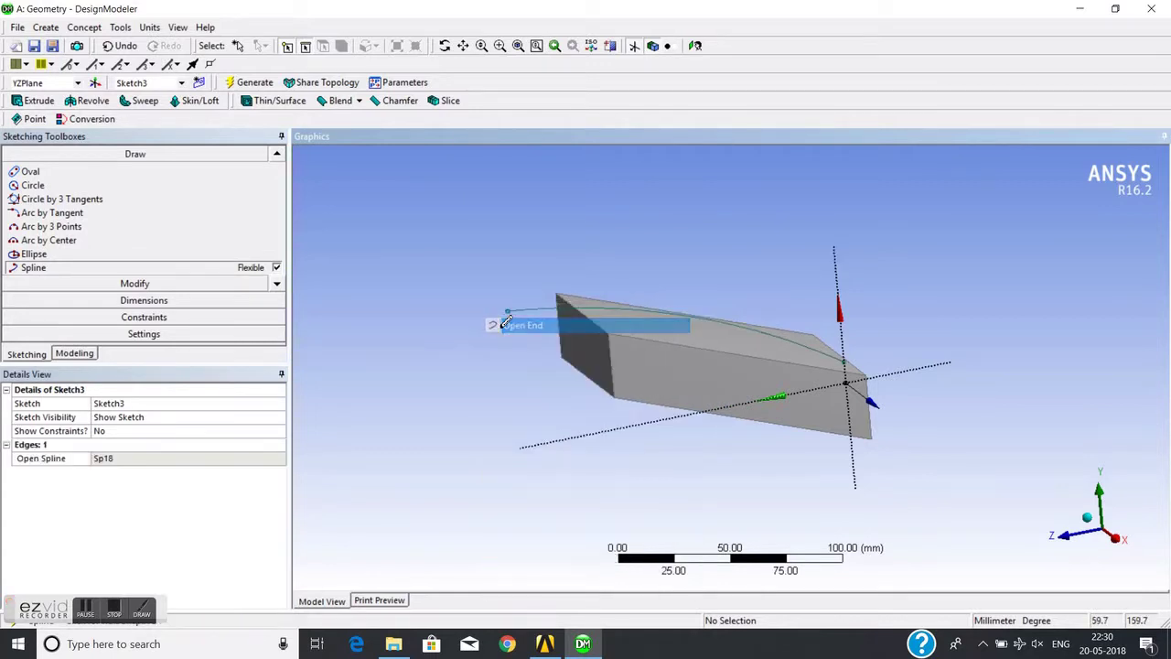
- Regenerate Sweep1 along the spline and orbit to inspect the curved body
{"action": "left_click", "coordinate": [817, 347]}
{"action": "left_click", "coordinate": [81, 353]}
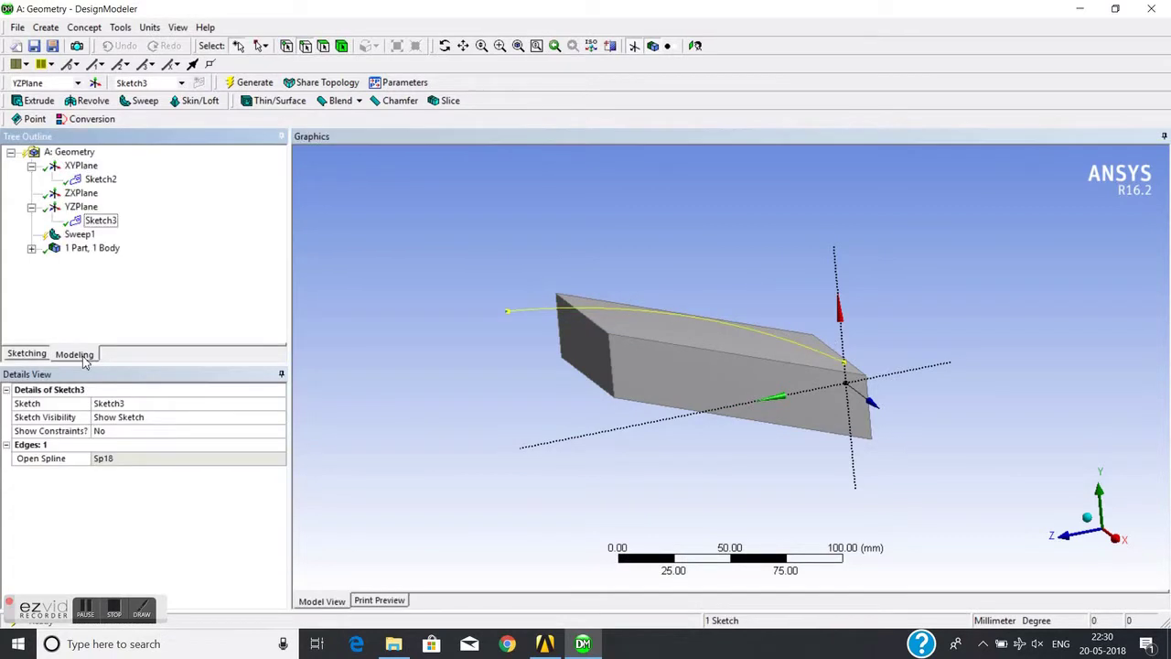
{"action": "left_click", "coordinate": [249, 83]}
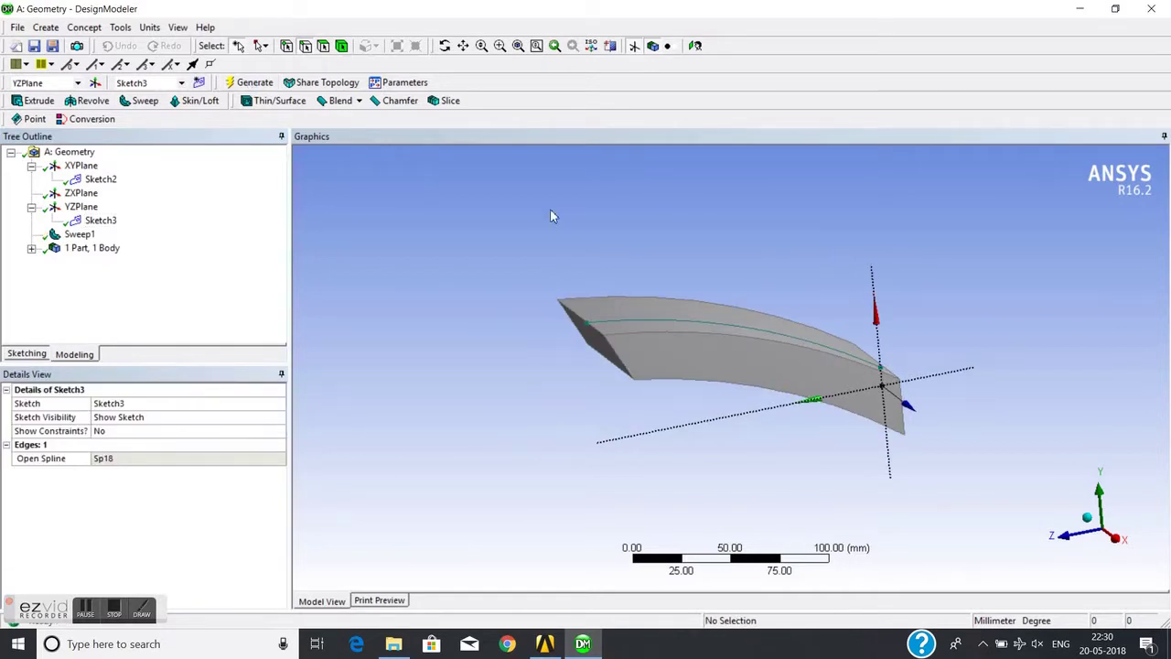
{"action": "mouse_move", "coordinate": [585, 282]}
{"action": "left_mouse_down"}
{"action": "mouse_move", "coordinate": [601, 264]}
{"action": "mouse_move", "coordinate": [568, 293]}
{"action": "mouse_move", "coordinate": [554, 274]}
{"action": "left_mouse_up"}
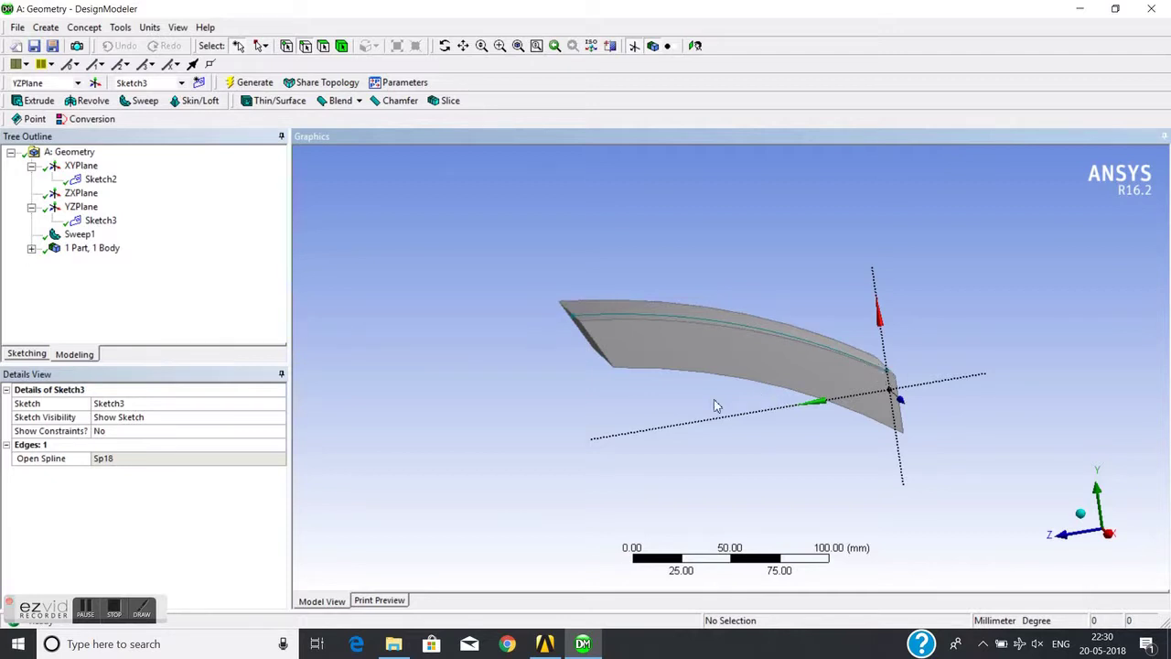
{"action": "mouse_move", "coordinate": [713, 403]}
{"action": "middle_mouse_down"}
{"action": "mouse_move", "coordinate": [750, 387]}
{"action": "mouse_move", "coordinate": [684, 396]}
{"action": "middle_mouse_up"}
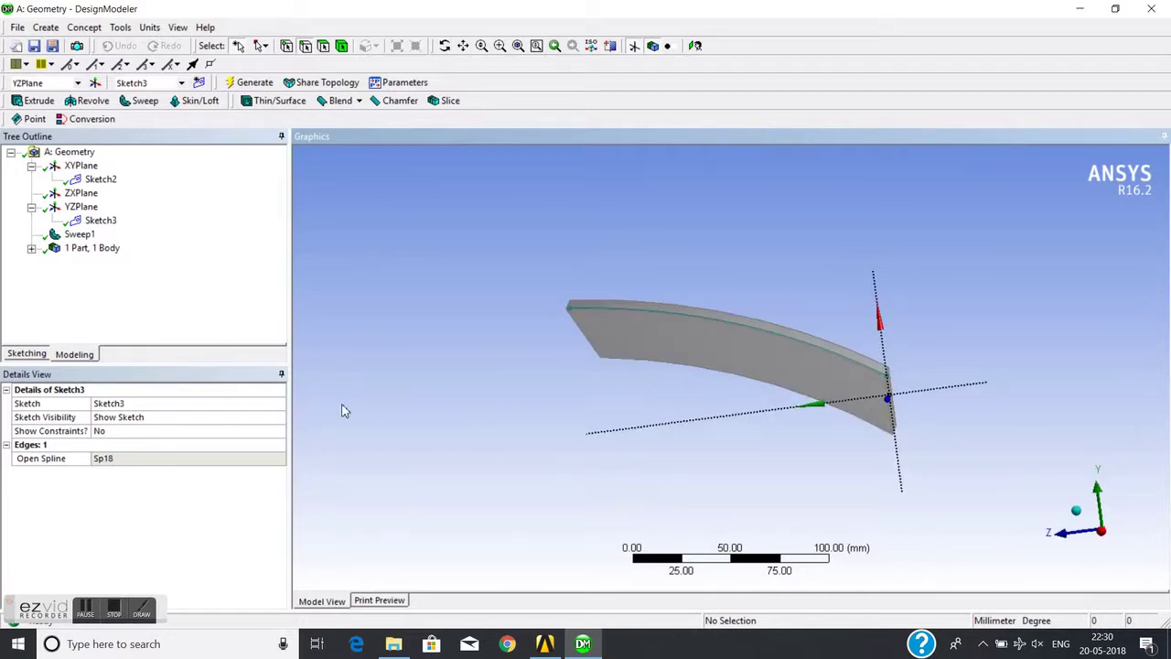
{"action": "left_click", "coordinate": [81, 236]}
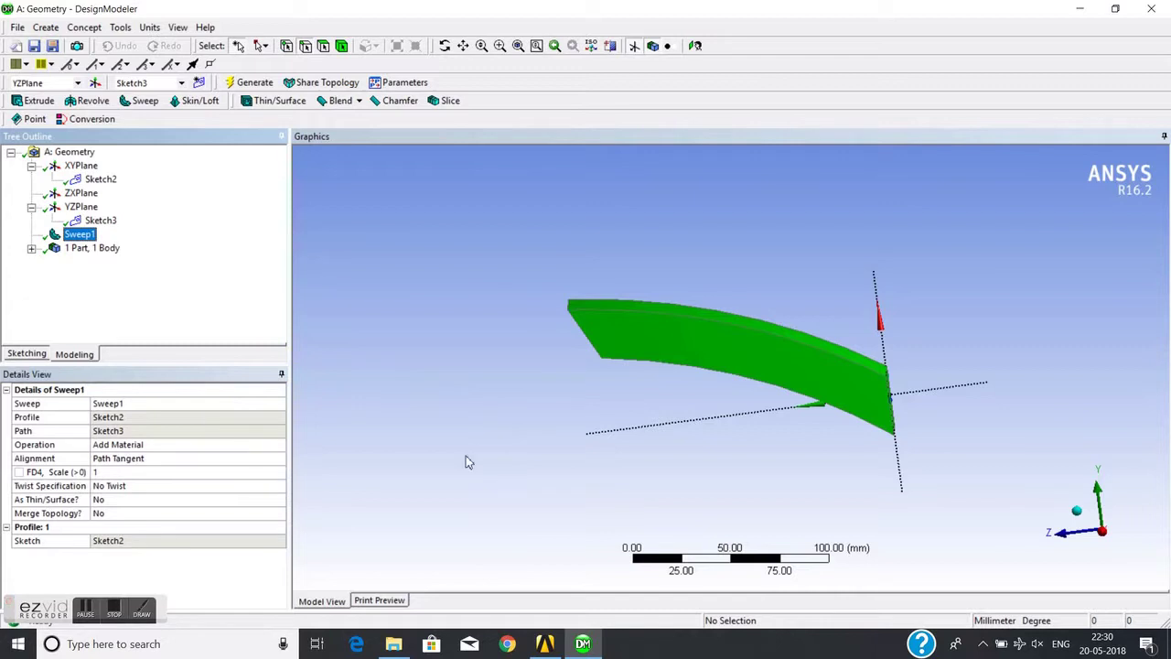
{"action": "middle_click_drag", "start_coordinate": [525, 450], "coordinate": [596, 449]}
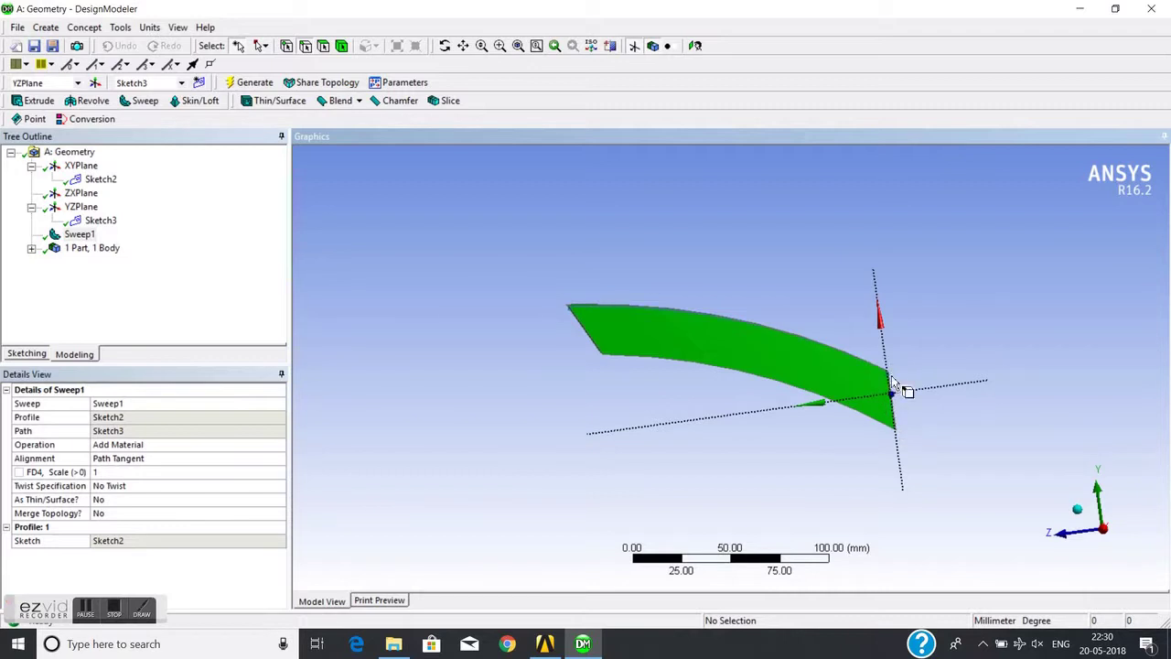
{"action": "mouse_move", "coordinate": [901, 430]}
{"action": "middle_mouse_down"}
{"action": "mouse_move", "coordinate": [850, 448]}
{"action": "mouse_move", "coordinate": [927, 387]}
{"action": "middle_mouse_up"}
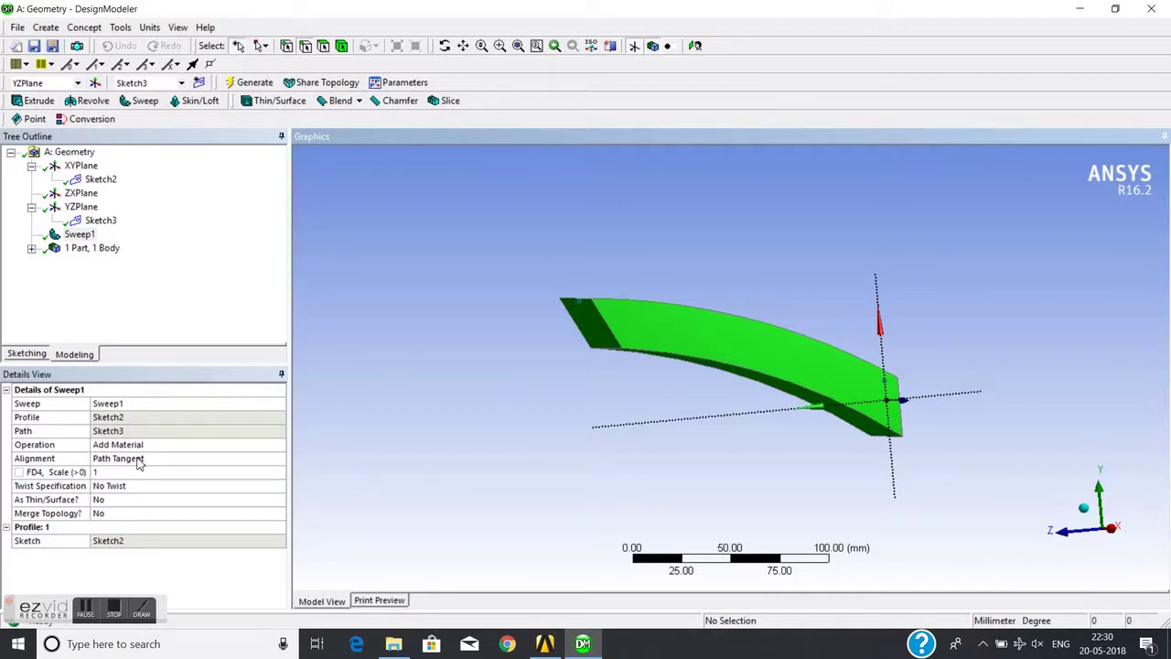
- Set Sweep1's Alignment to Global Axes, regenerate, and orbit to check the body
{"action": "left_click", "coordinate": [96, 222]}
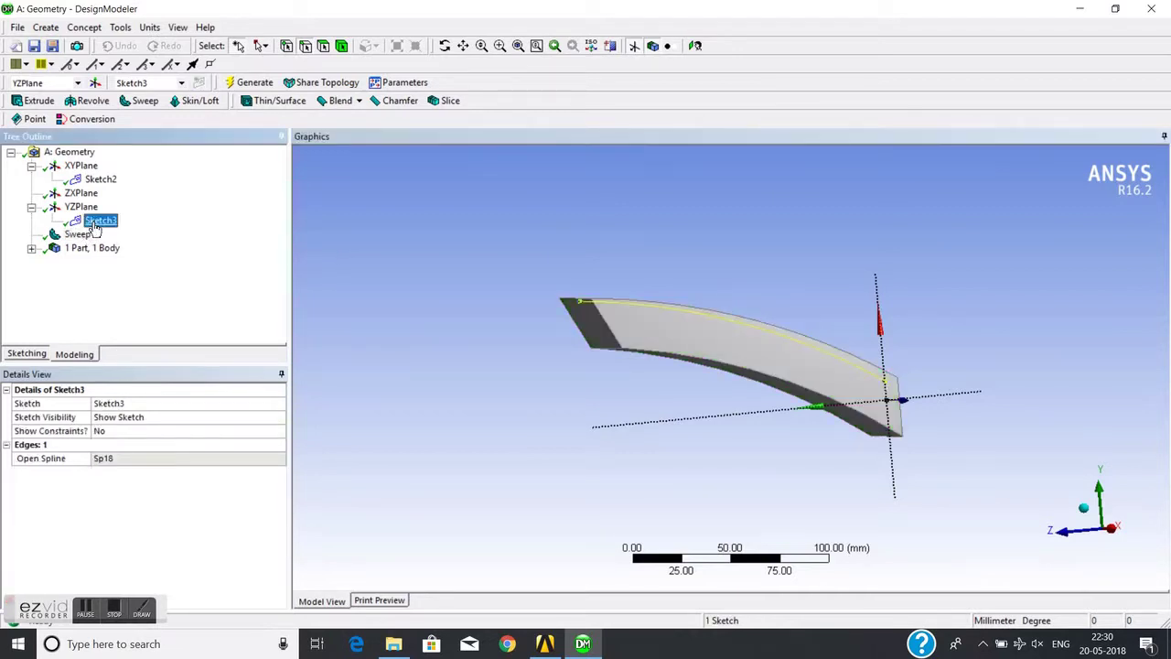
{"action": "middle_click_drag", "start_coordinate": [458, 262], "coordinate": [427, 257]}
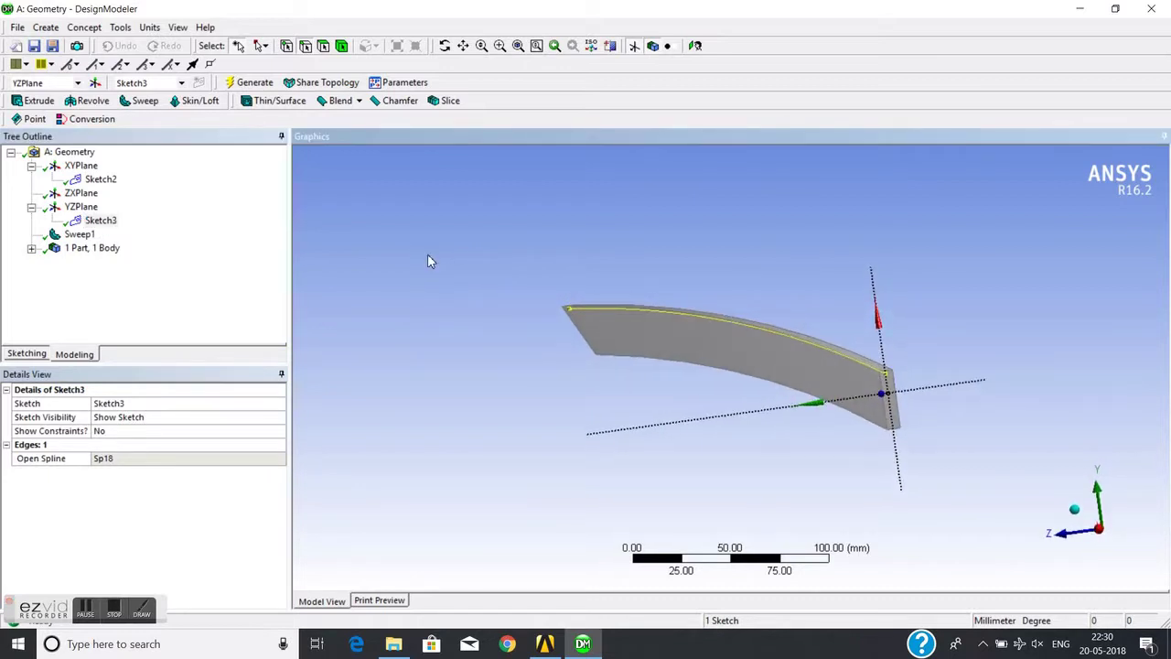
{"action": "left_click", "coordinate": [79, 234]}
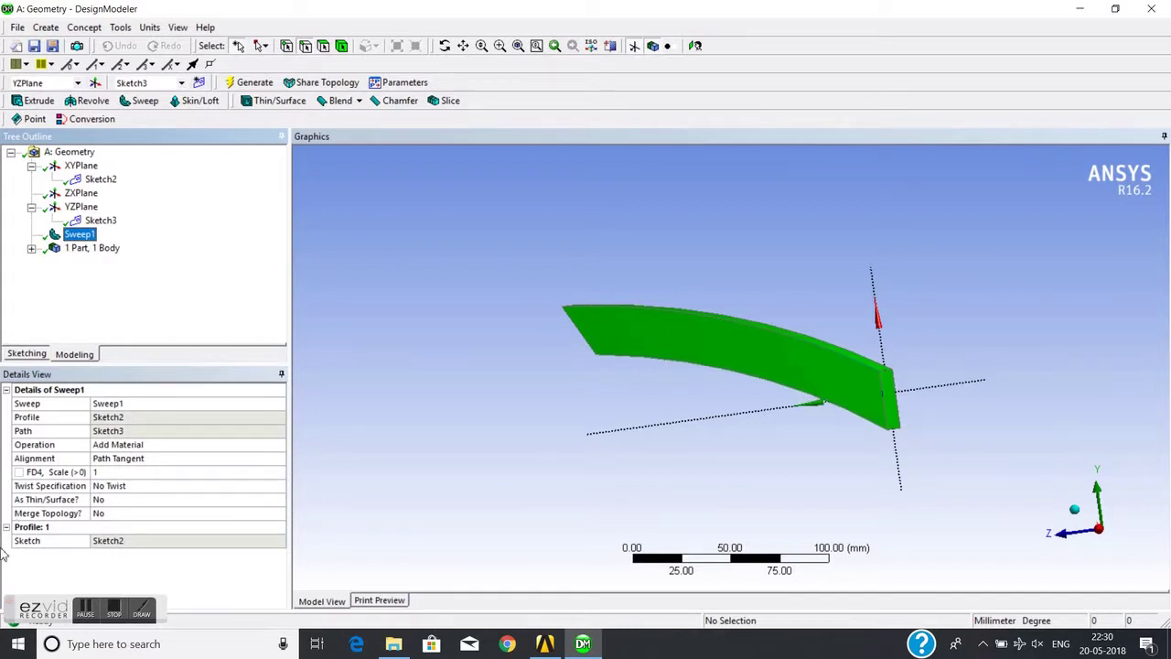
{"action": "left_click", "coordinate": [174, 459]}
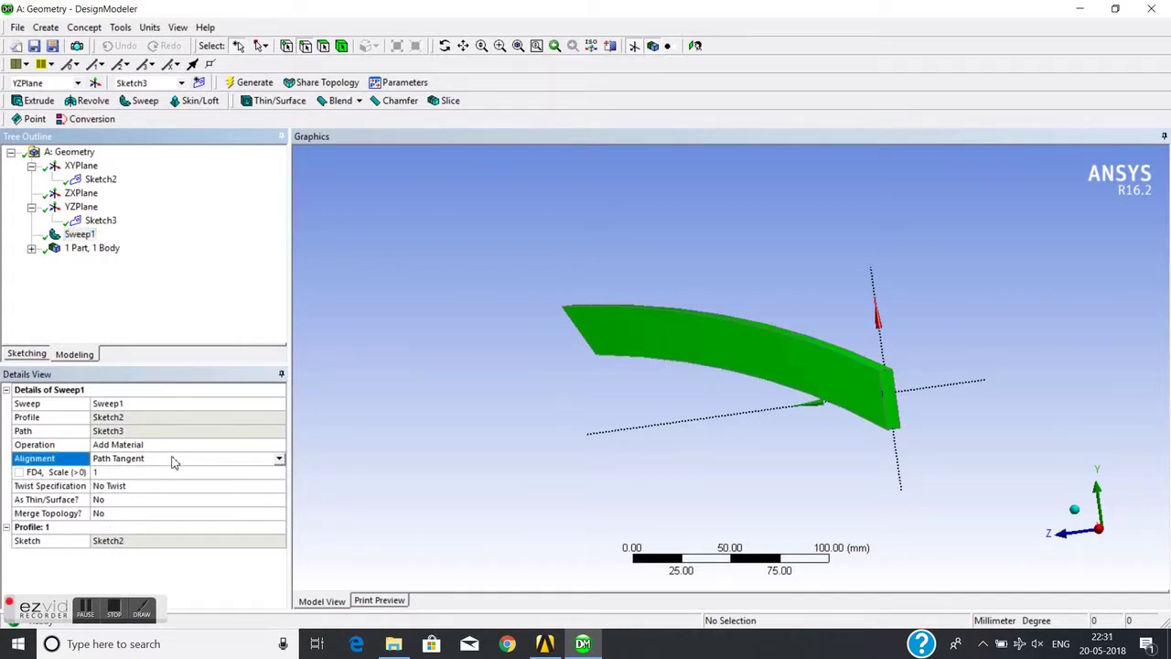
{"action": "left_click", "coordinate": [281, 460]}
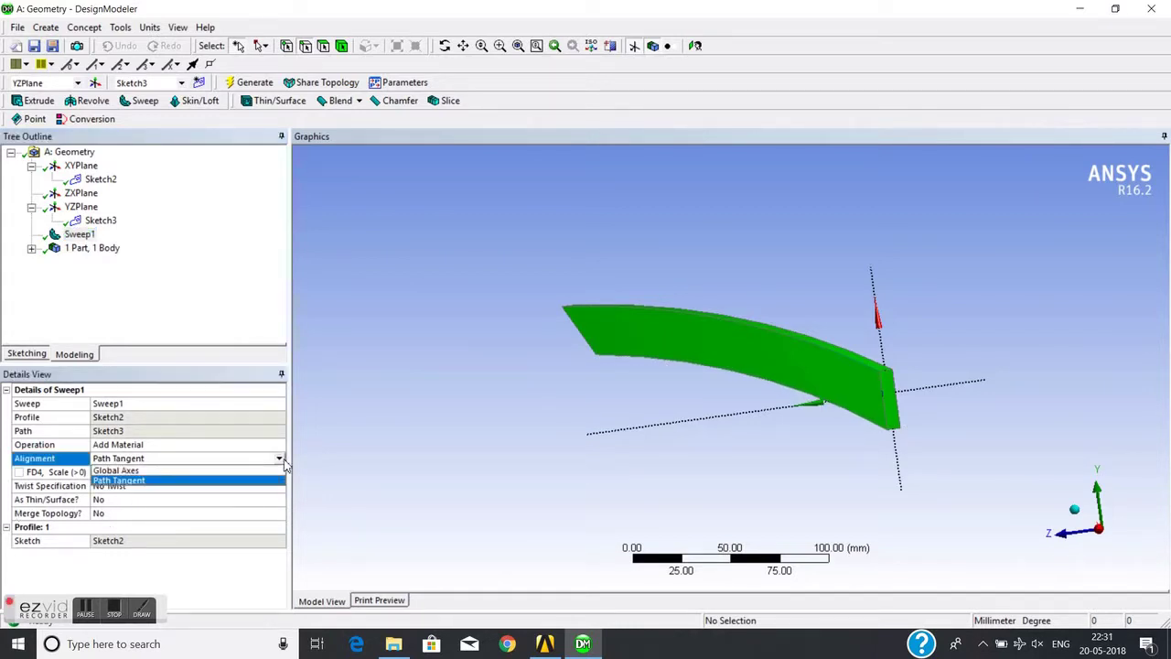
{"action": "left_click", "coordinate": [151, 472]}
{"action": "left_click", "coordinate": [490, 372]}
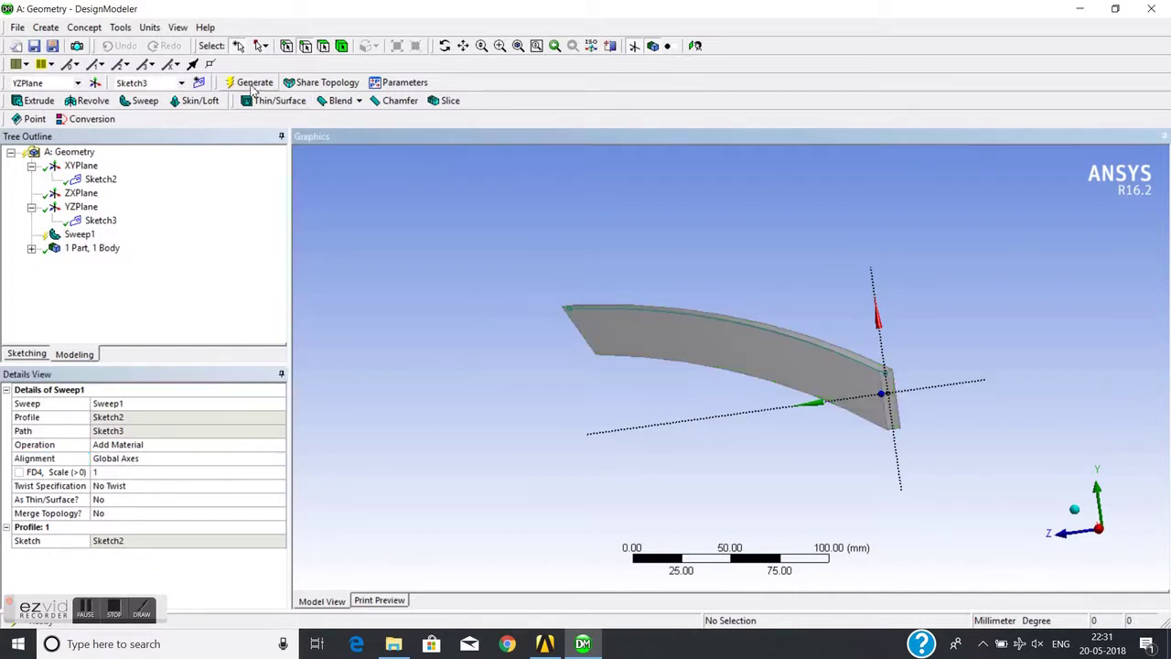
{"action": "mouse_move", "coordinate": [496, 353]}
{"action": "middle_mouse_down"}
{"action": "mouse_move", "coordinate": [630, 374]}
{"action": "mouse_move", "coordinate": [602, 354]}
{"action": "middle_mouse_up"}
{"action": "mouse_move", "coordinate": [446, 358]}
{"action": "middle_mouse_down"}
{"action": "mouse_move", "coordinate": [536, 335]}
{"action": "mouse_move", "coordinate": [517, 338]}
{"action": "middle_mouse_up"}
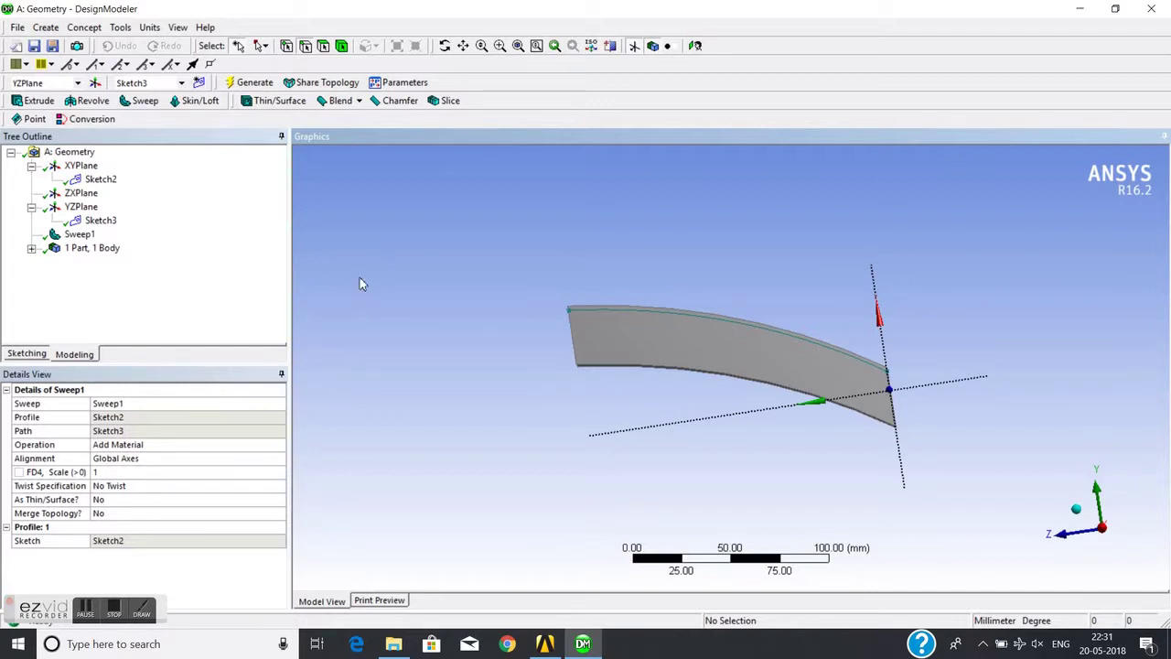
{"action": "mouse_move", "coordinate": [409, 364]}
{"action": "middle_mouse_down"}
{"action": "mouse_move", "coordinate": [449, 356]}
{"action": "mouse_move", "coordinate": [462, 340]}
{"action": "middle_mouse_up"}
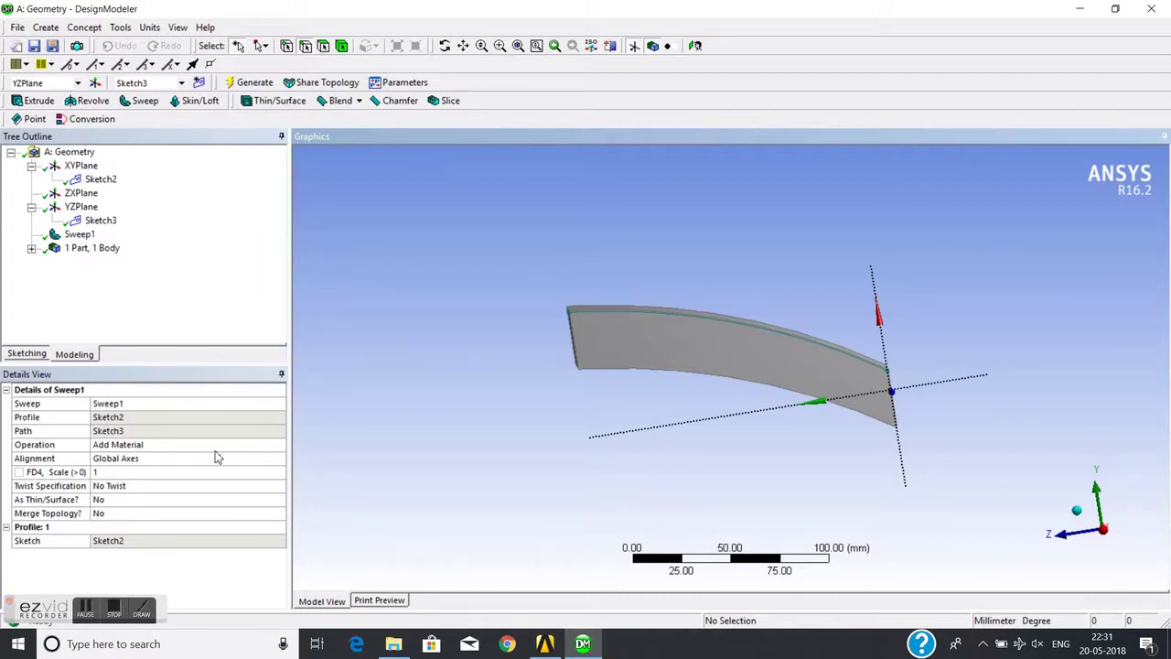
- Set Sweep1's Twist Specification to Pitch with a 50 mm pitch and regenerate
{"action": "left_click", "coordinate": [137, 487]}
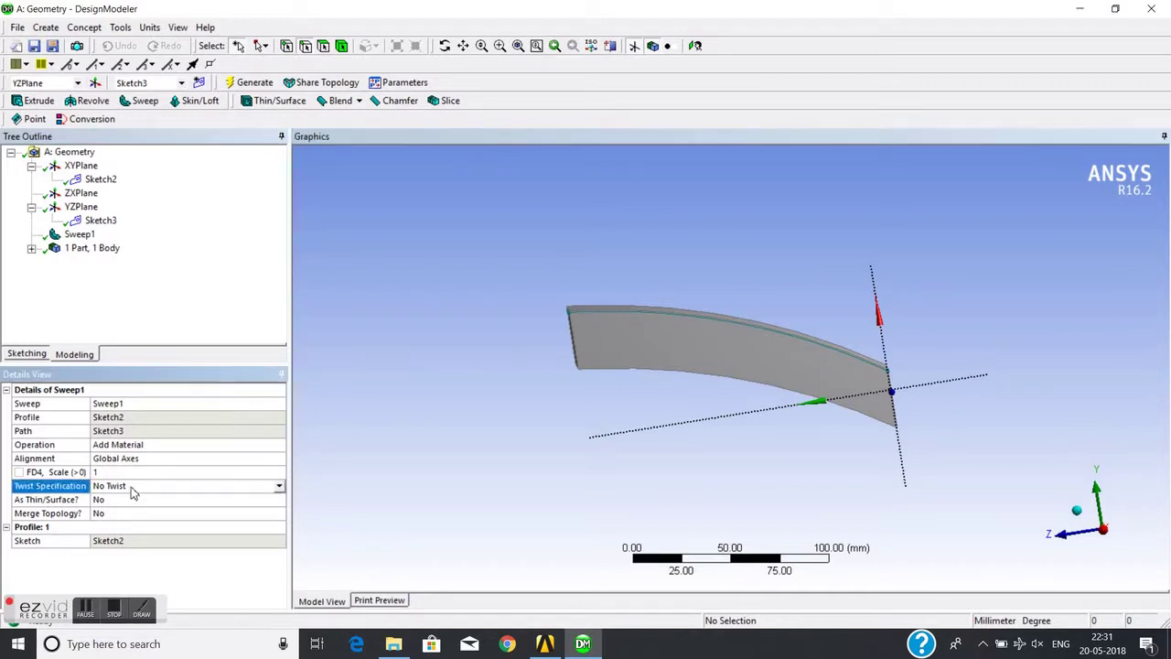
{"action": "left_click", "coordinate": [278, 486]}
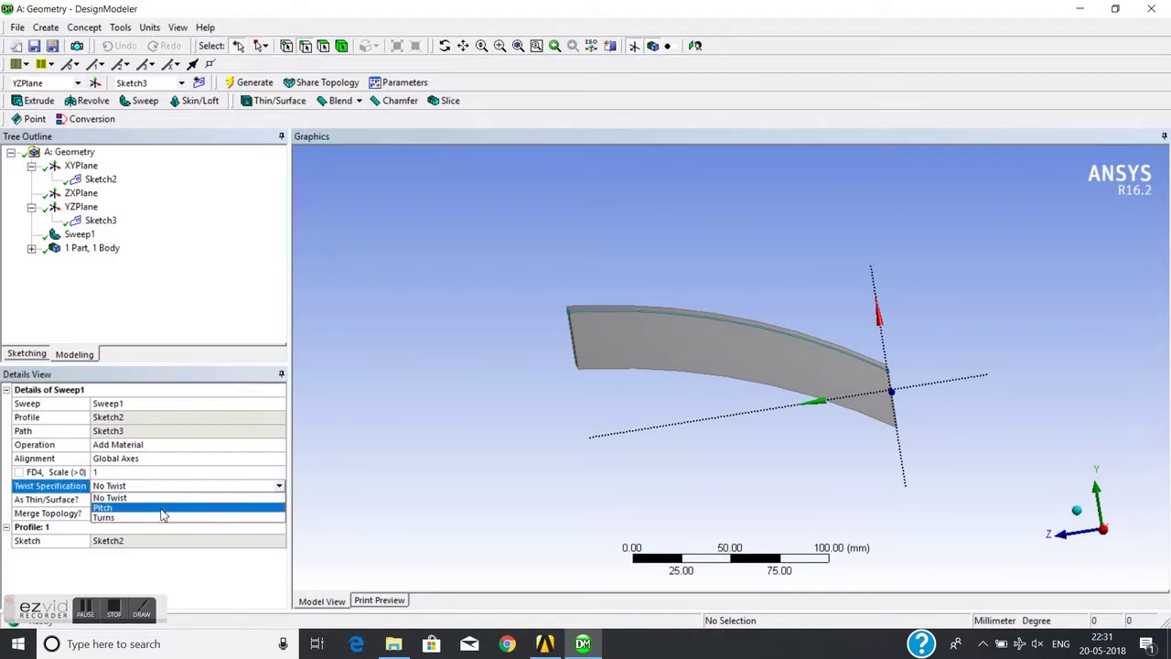
{"action": "left_click", "coordinate": [162, 508]}
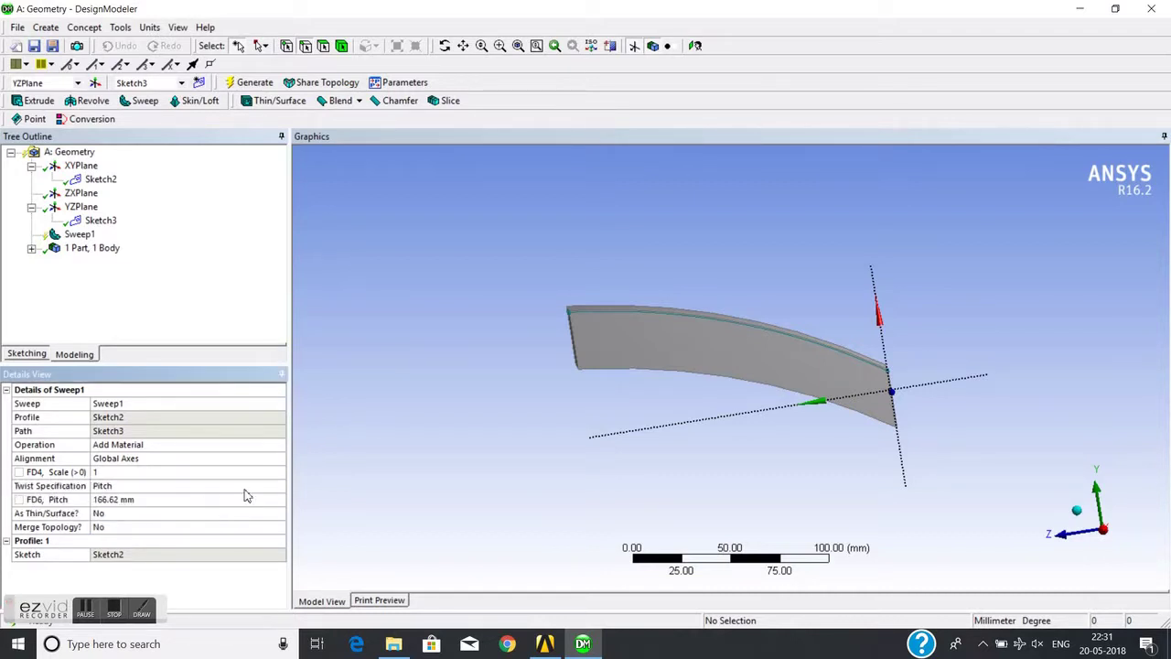
{"action": "left_click", "coordinate": [279, 487]}
{"action": "left_click", "coordinate": [154, 519]}
{"action": "left_click", "coordinate": [279, 490]}
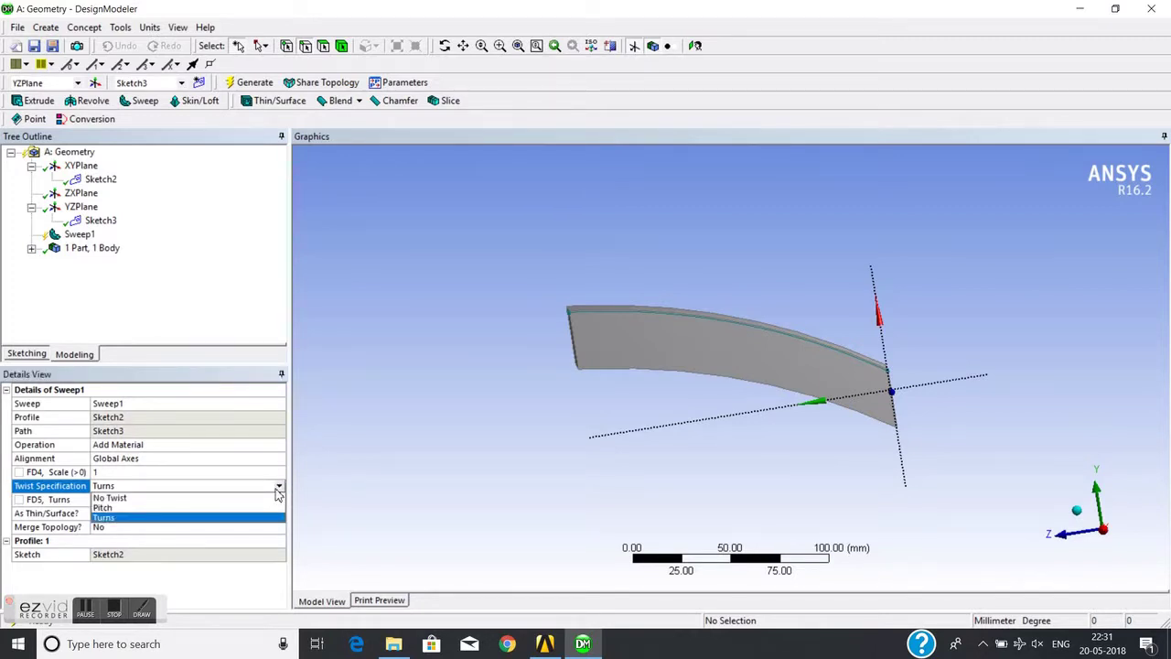
{"action": "left_click", "coordinate": [154, 507]}
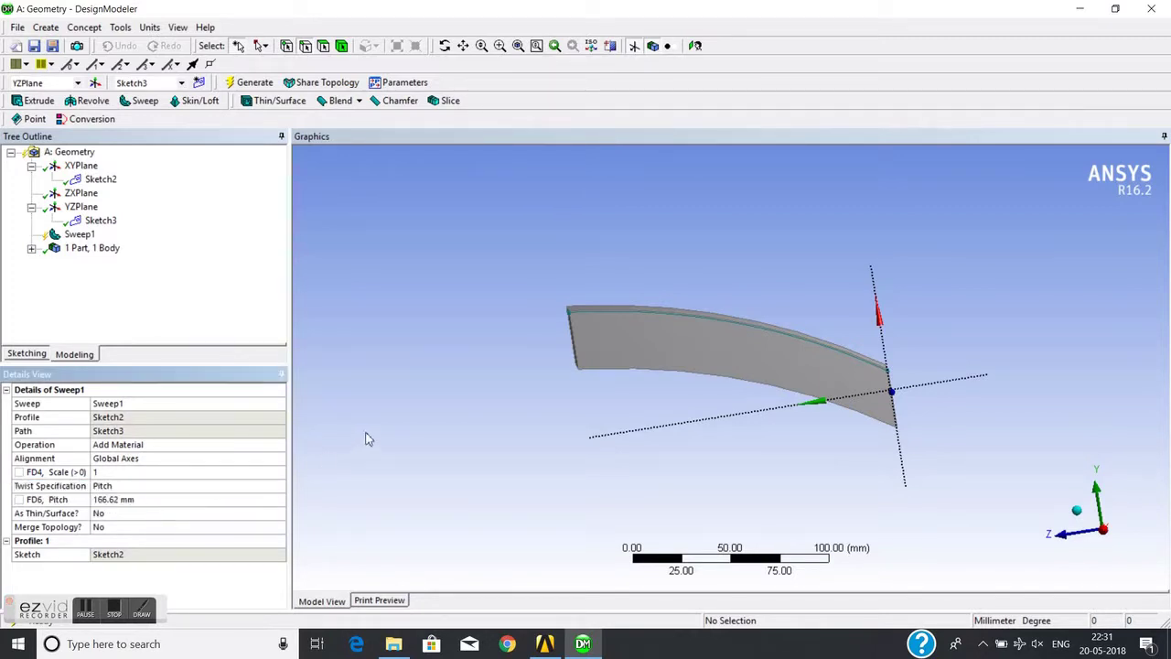
{"action": "left_click", "coordinate": [161, 501]}
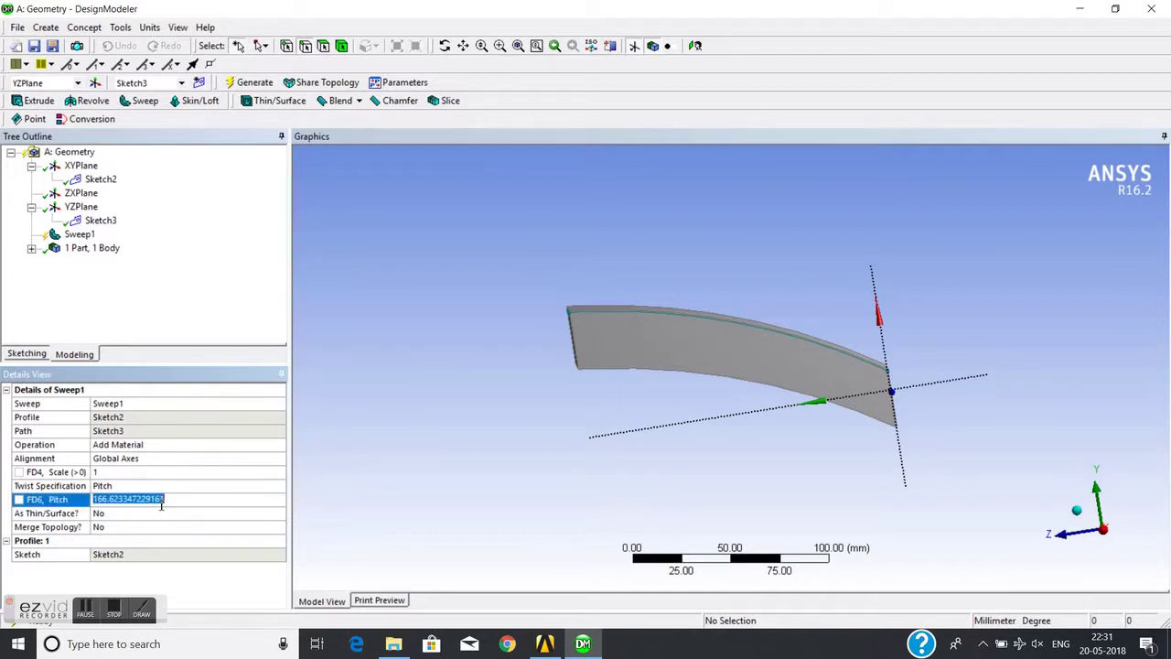
{"action": "type", "text": "50"}
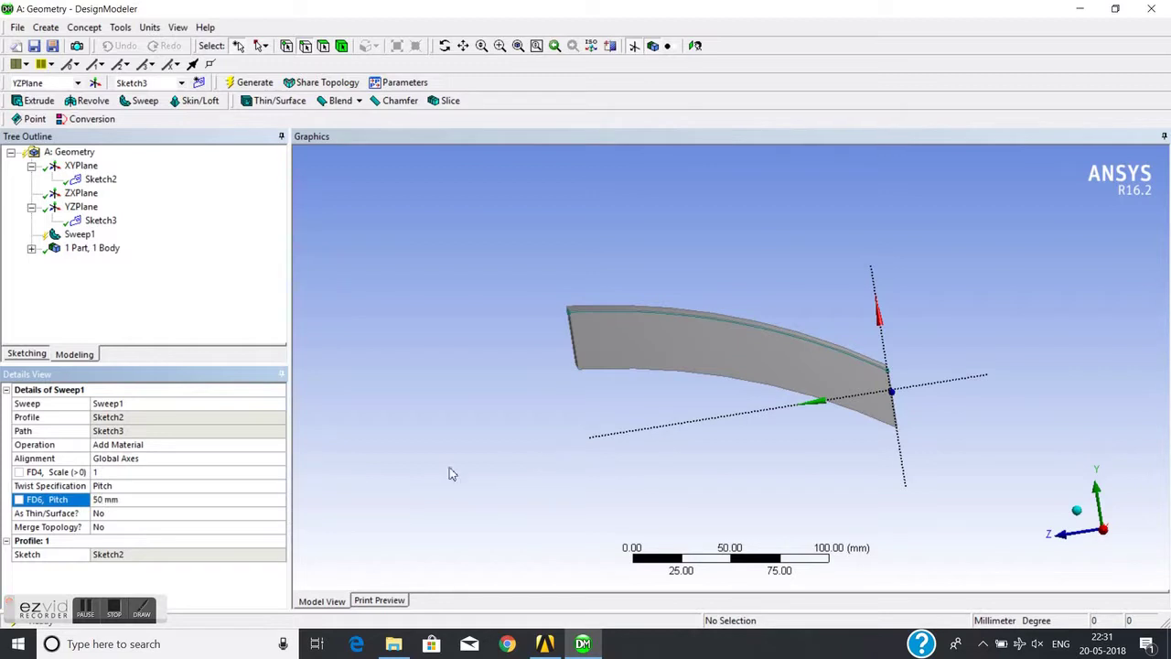
{"action": "left_click", "coordinate": [245, 83]}
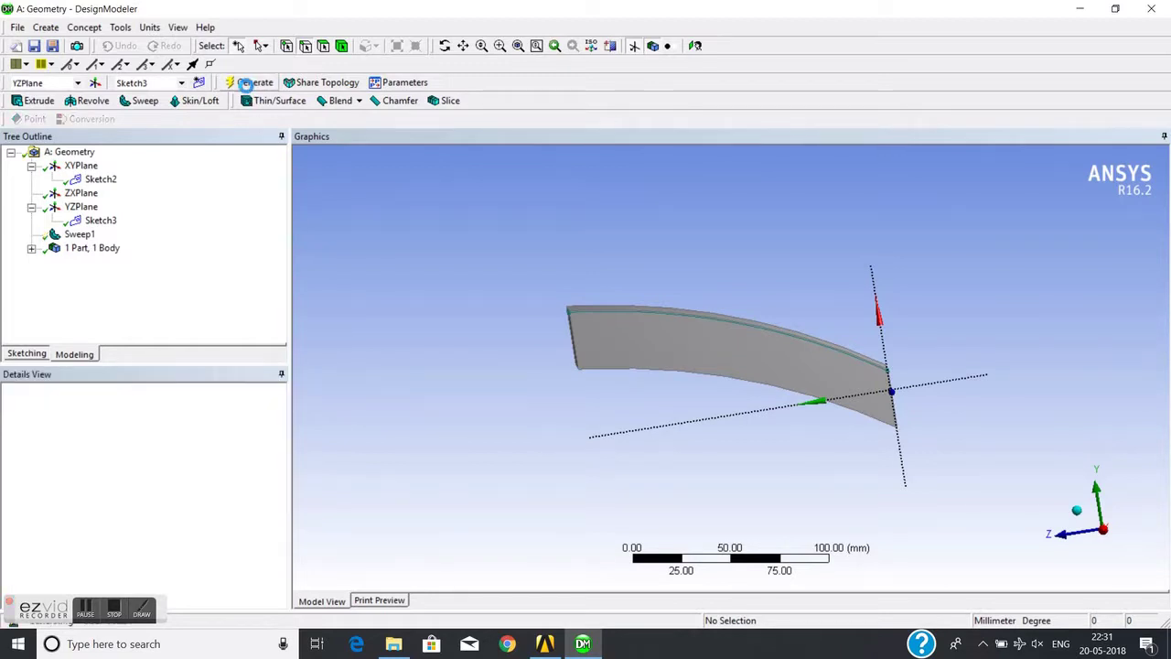
- Change Sweep1's twist pitch to 70 mm, regenerate, and zoom in on the helical screw
{"action": "mouse_move", "coordinate": [540, 295]}
{"action": "middle_mouse_down"}
{"action": "mouse_move", "coordinate": [478, 339]}
{"action": "mouse_move", "coordinate": [384, 366]}
{"action": "mouse_move", "coordinate": [476, 345]}
{"action": "mouse_move", "coordinate": [480, 331]}
{"action": "middle_mouse_up"}
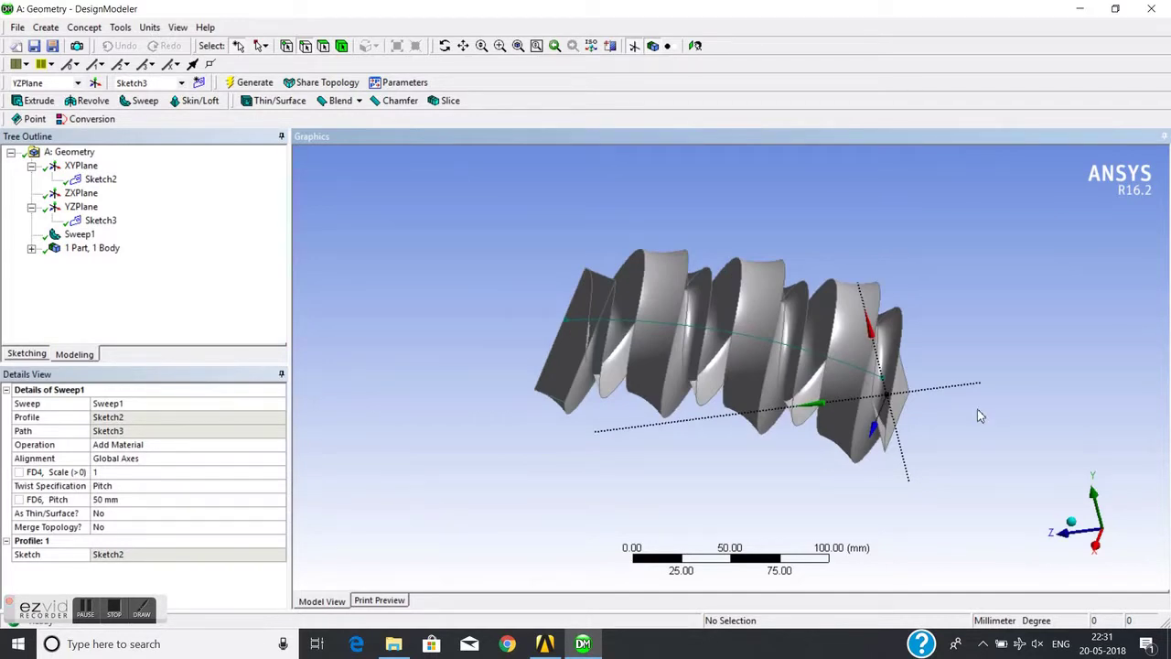
{"action": "mouse_move", "coordinate": [976, 409]}
{"action": "middle_mouse_down"}
{"action": "mouse_move", "coordinate": [849, 418]}
{"action": "mouse_move", "coordinate": [722, 460]}
{"action": "middle_mouse_up"}
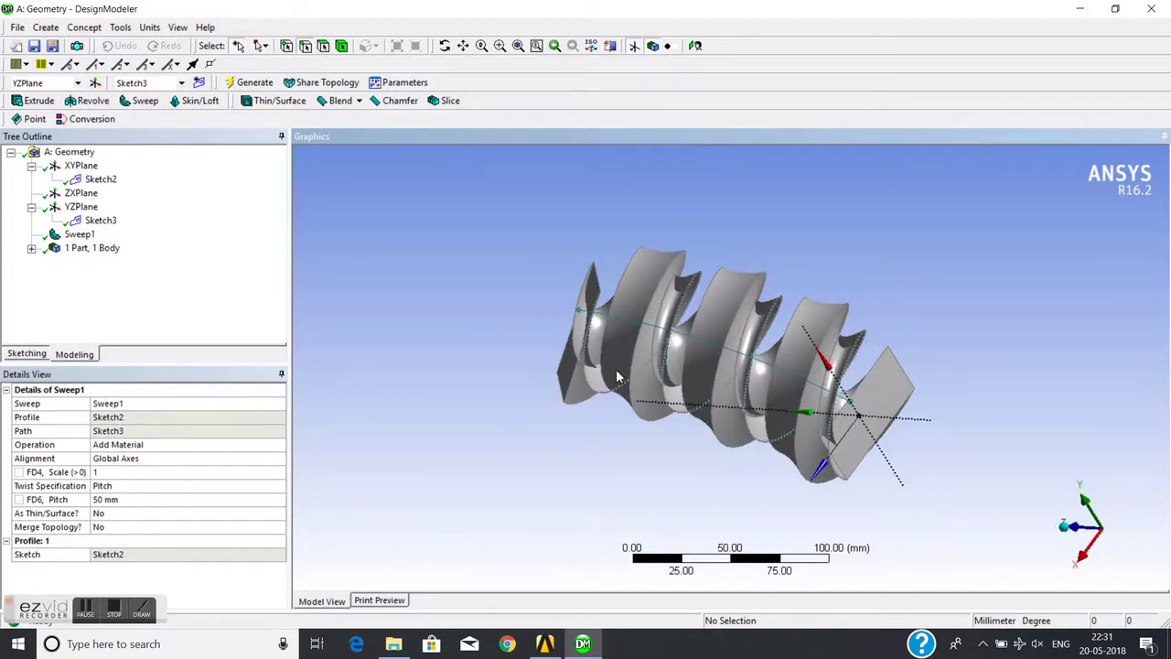
{"action": "middle_click_drag", "start_coordinate": [616, 369], "coordinate": [655, 345]}
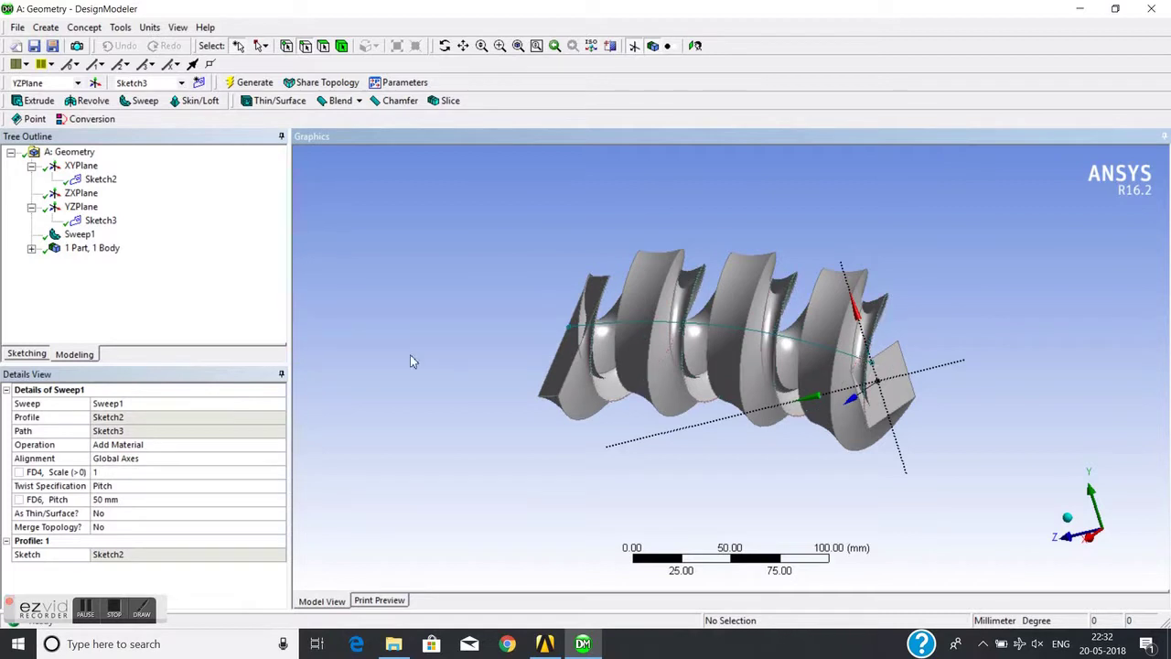
{"action": "left_click", "coordinate": [117, 502]}
{"action": "type", "text": "70"}
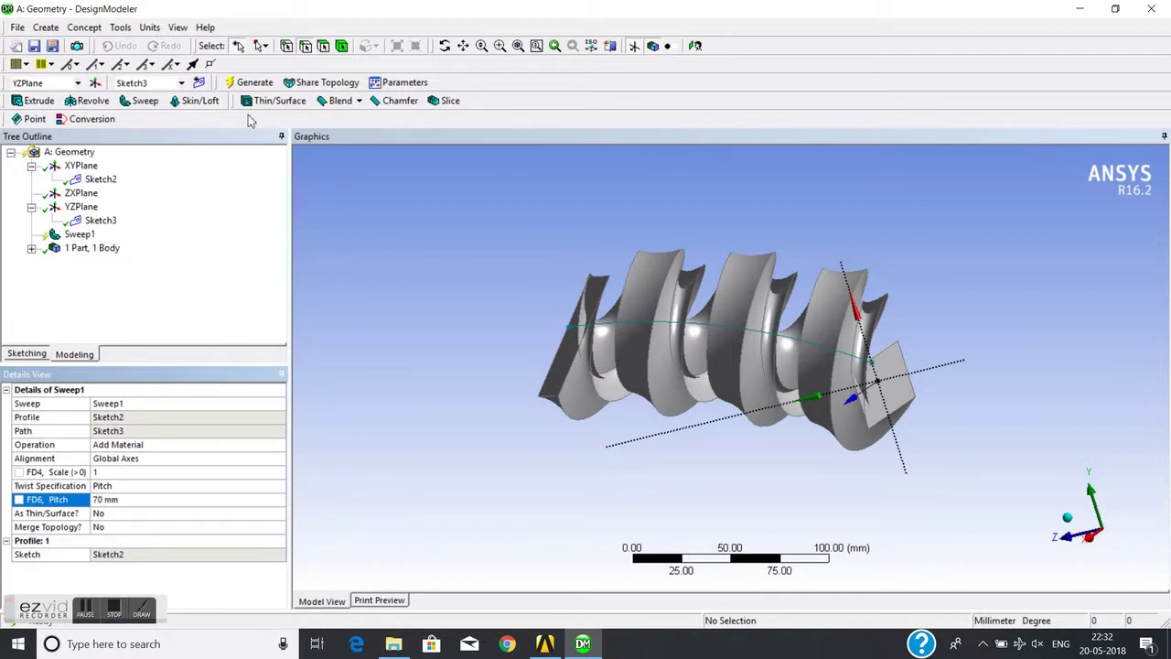
{"action": "left_click", "coordinate": [246, 82]}
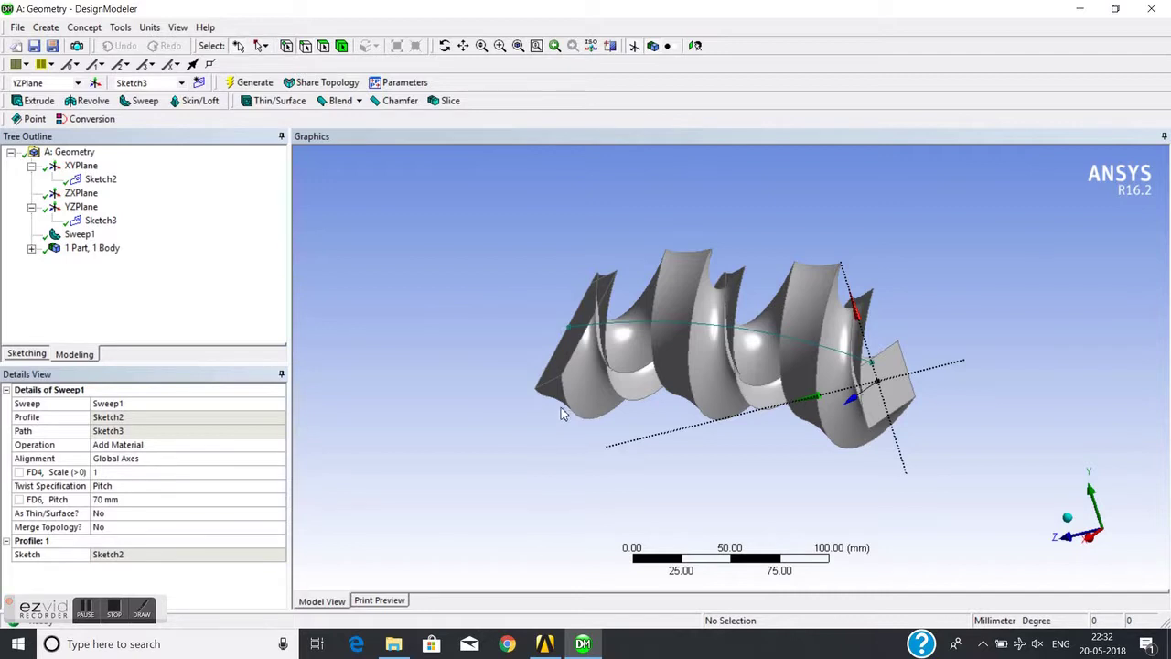
{"action": "middle_click_drag", "start_coordinate": [561, 412], "coordinate": [522, 342]}
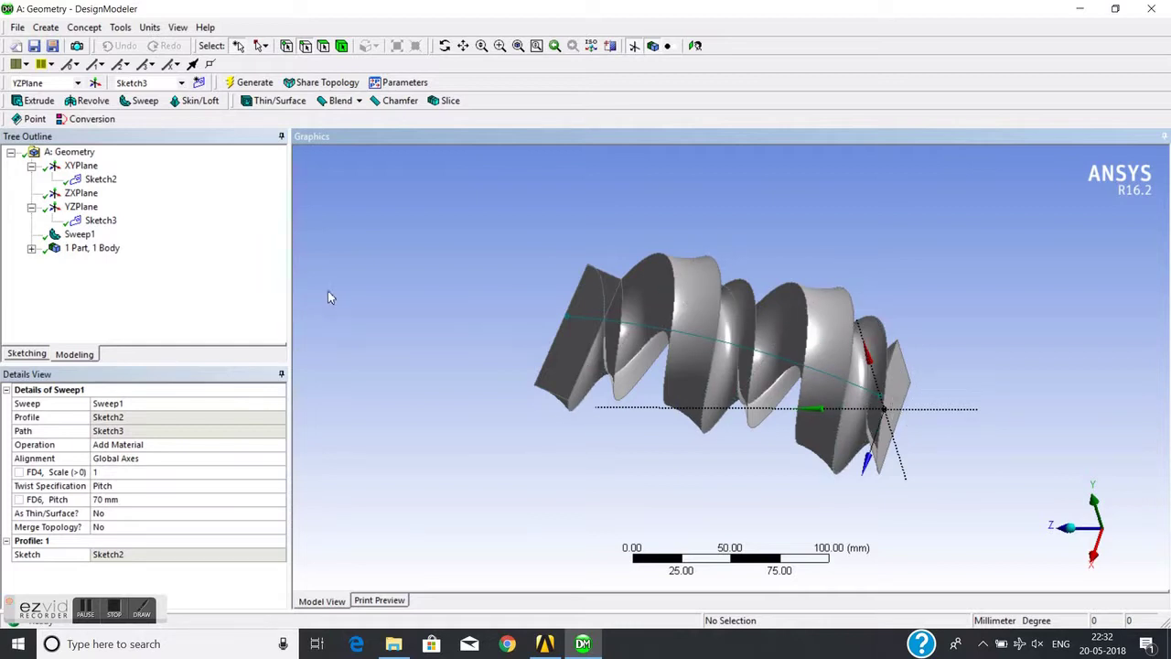
{"action": "scroll", "coordinate": [703, 332], "scroll_direction": "up", "scroll_amount": 2}
{"action": "scroll", "coordinate": [704, 334], "scroll_direction": "up", "scroll_amount": 2}
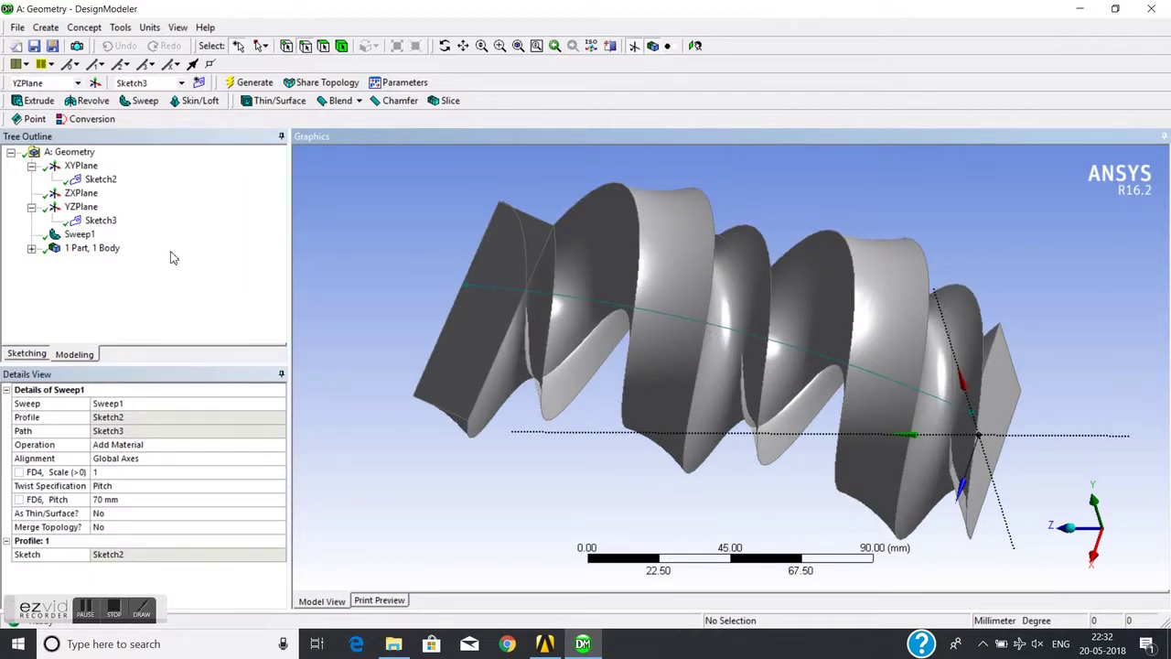
- Delete Sweep1 and its path sketch Sketch3 from the Tree Outline
{"action": "left_click", "coordinate": [80, 235]}
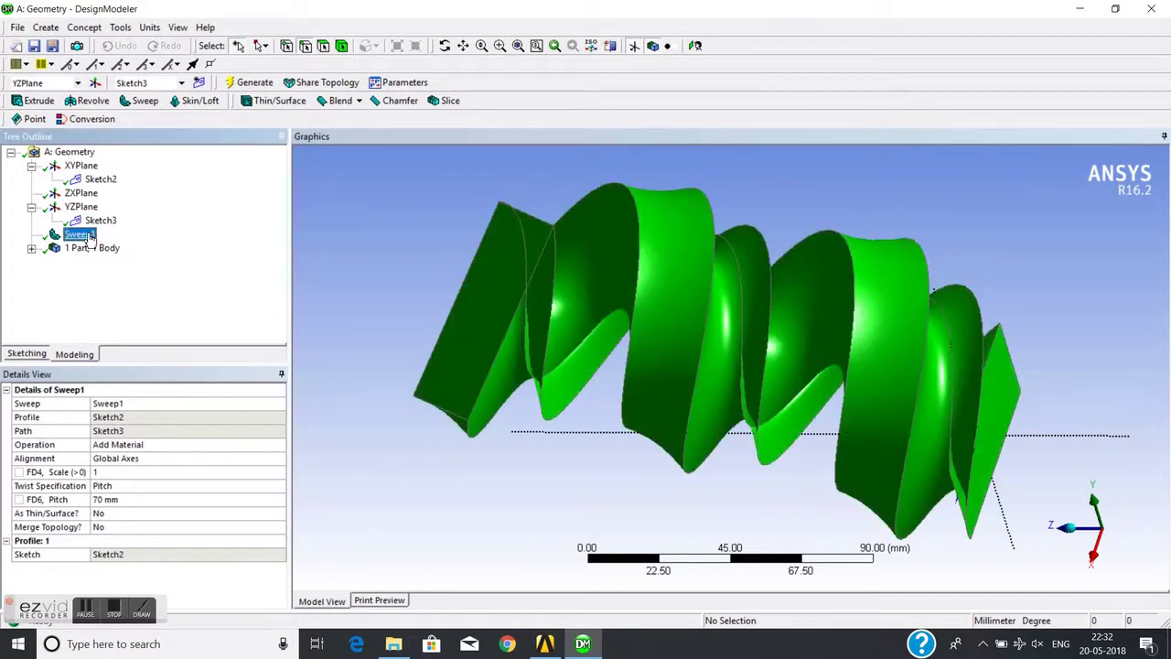
{"action": "right_click", "coordinate": [89, 240]}
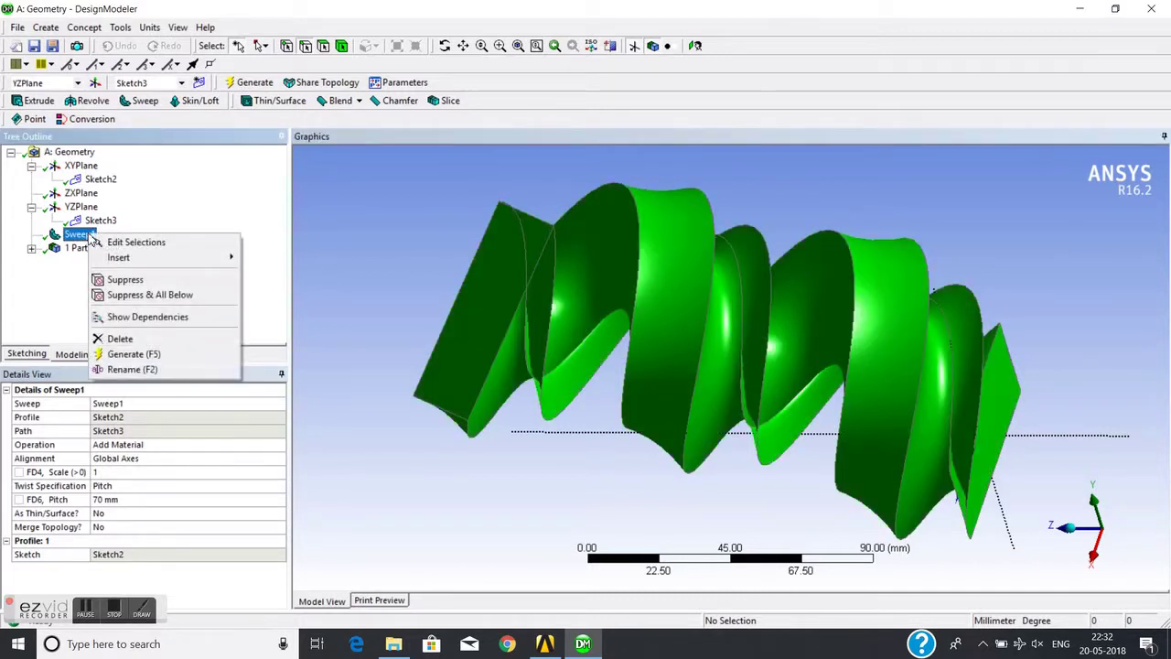
{"action": "left_click", "coordinate": [120, 338]}
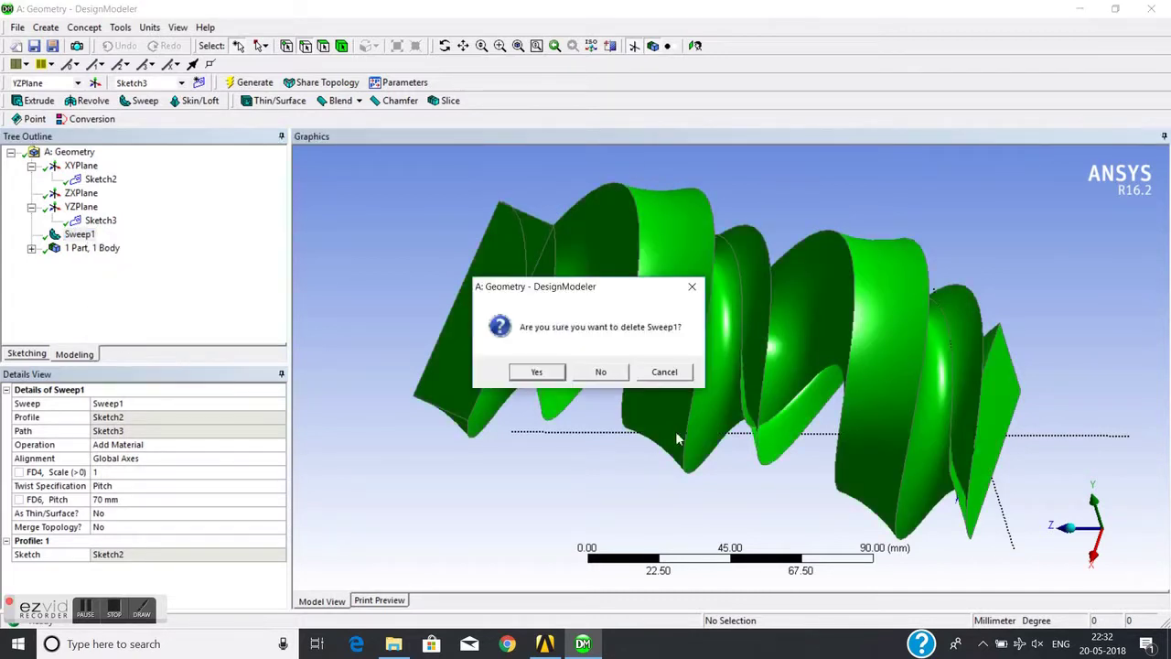
{"action": "left_click", "coordinate": [531, 372]}
{"action": "left_click", "coordinate": [108, 222]}
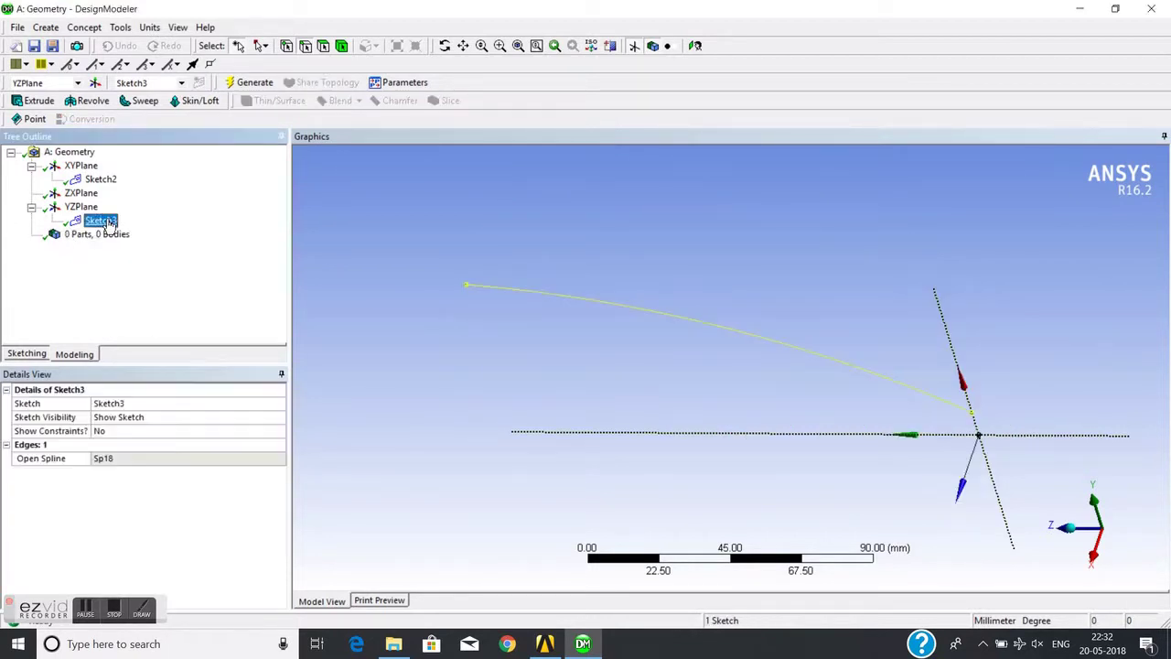
{"action": "right_click", "coordinate": [108, 222]}
{"action": "left_click", "coordinate": [124, 302]}
{"action": "left_click", "coordinate": [544, 375]}
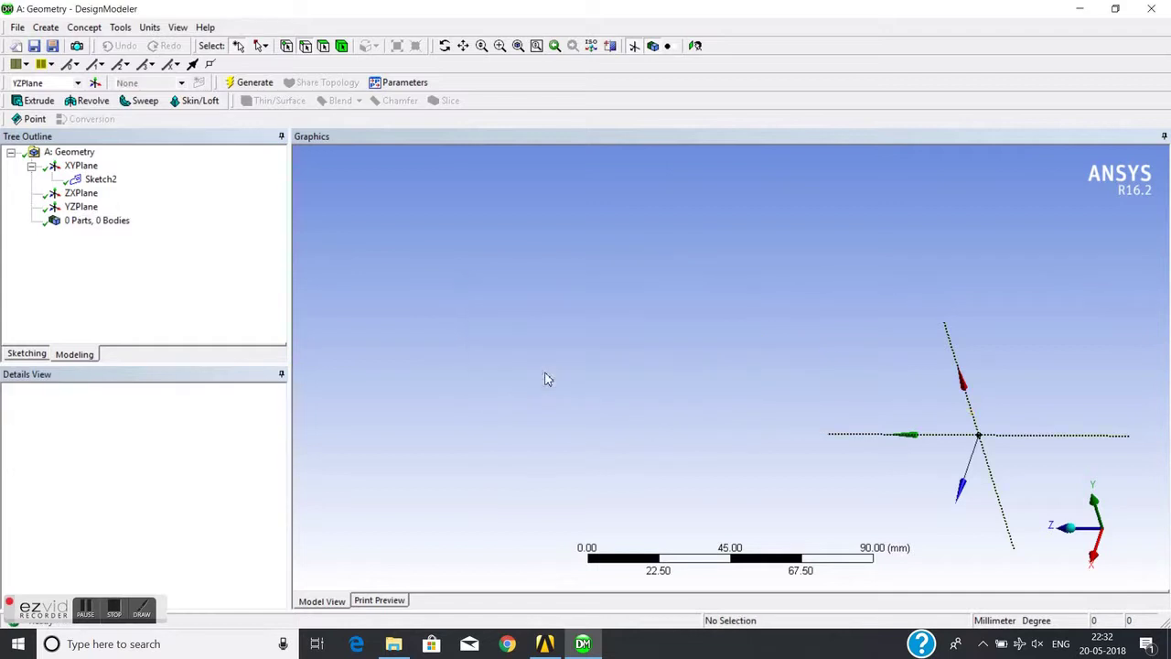
- Delete Sketch2 from the Tree Outline
{"action": "left_click", "coordinate": [100, 179]}
{"action": "right_click", "coordinate": [101, 179]}
{"action": "left_click", "coordinate": [137, 258]}
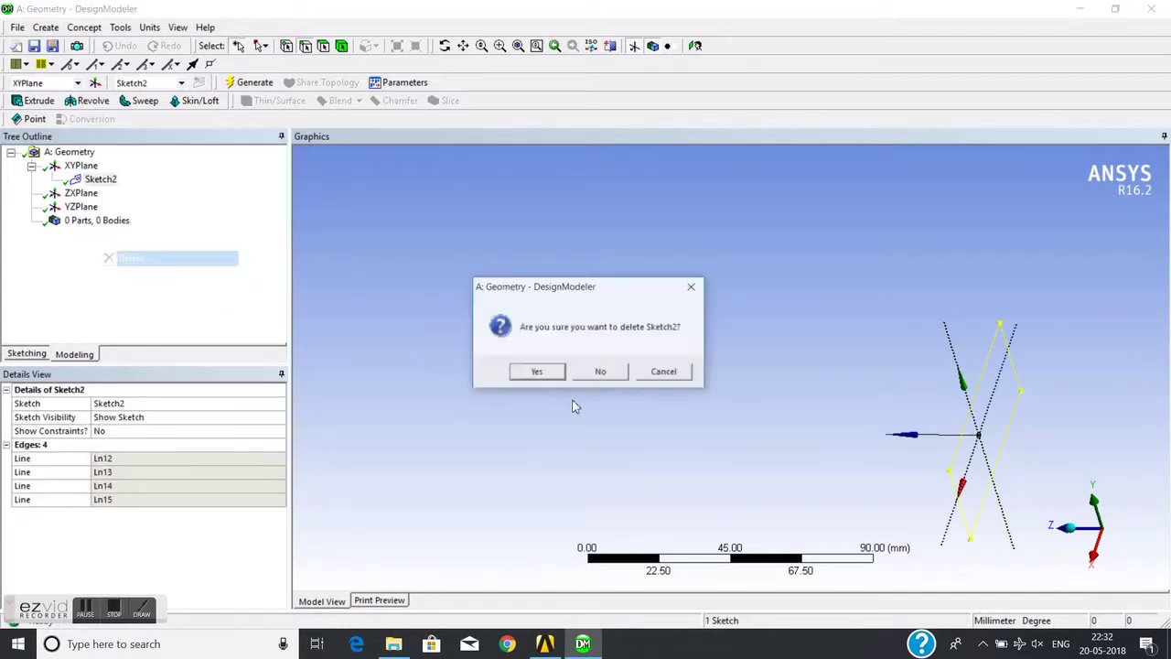
{"action": "left_click", "coordinate": [534, 371]}
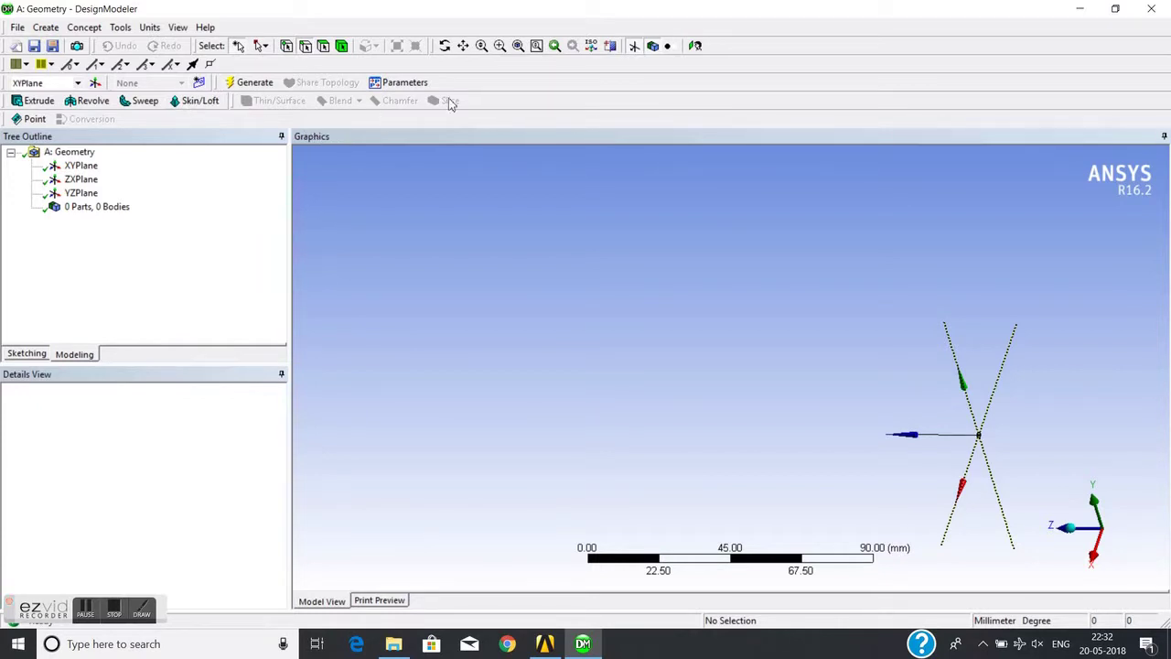
- Zoom to fit, select the XYPlane, and orbit so the X axis lies horizontal
{"action": "left_click", "coordinate": [518, 46]}
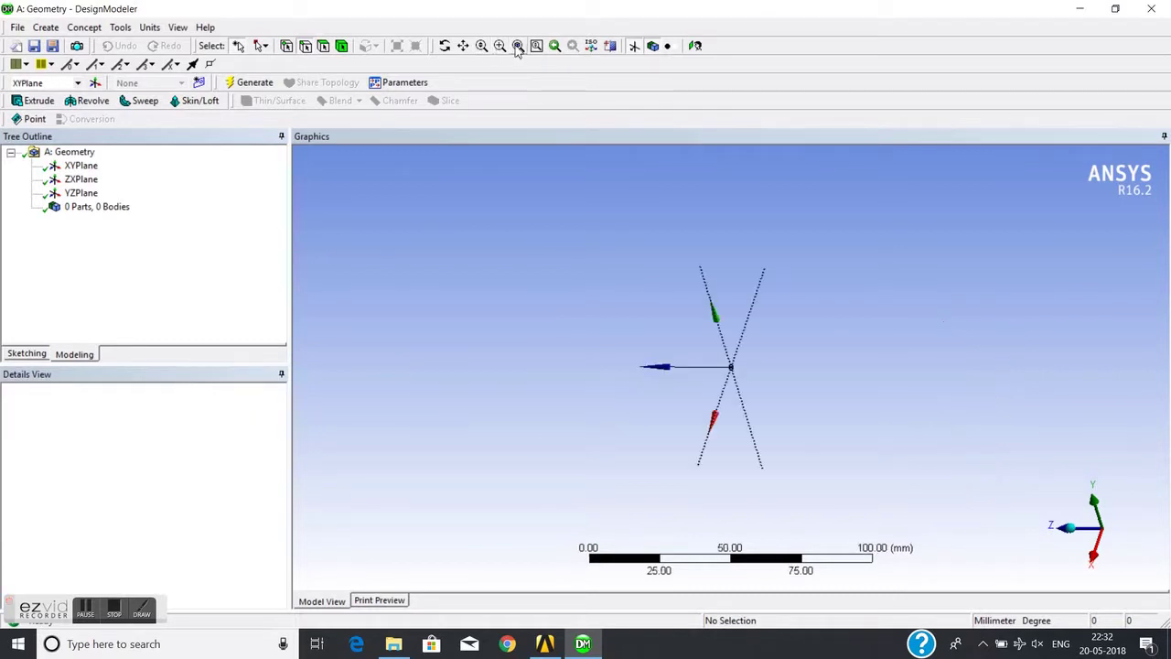
{"action": "left_click", "coordinate": [80, 166]}
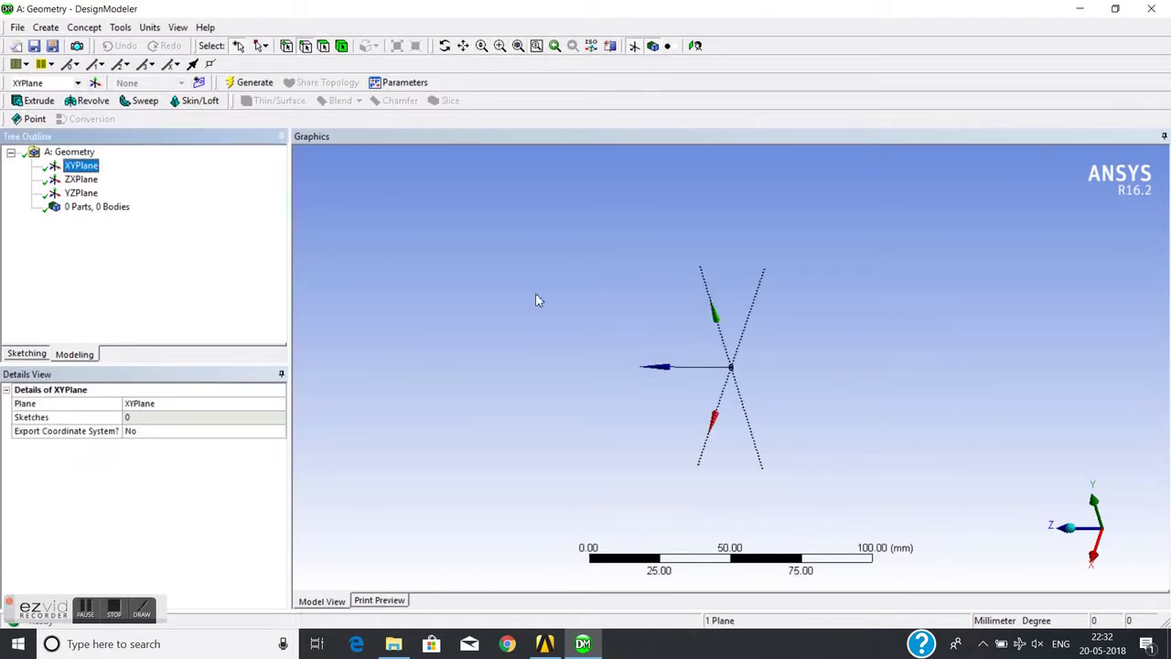
{"action": "middle_click_drag", "start_coordinate": [603, 385], "coordinate": [766, 314]}
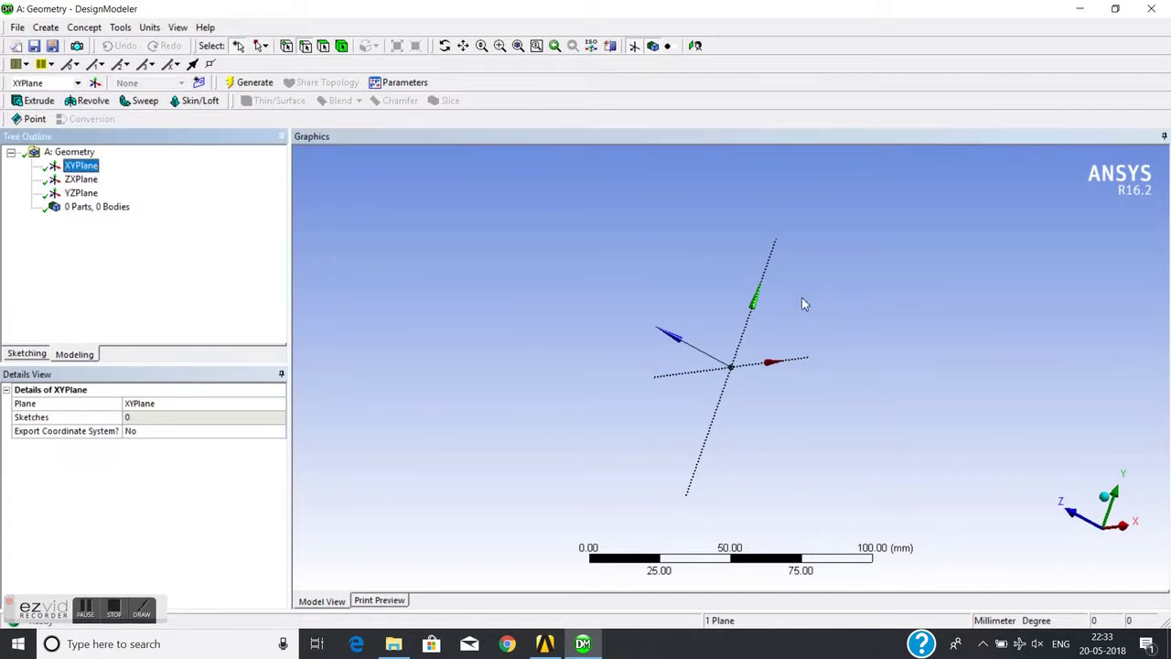
{"action": "mouse_move", "coordinate": [801, 300]}
{"action": "middle_mouse_down"}
{"action": "mouse_move", "coordinate": [798, 405]}
{"action": "mouse_move", "coordinate": [695, 387]}
{"action": "mouse_move", "coordinate": [724, 405]}
{"action": "mouse_move", "coordinate": [664, 417]}
{"action": "mouse_move", "coordinate": [741, 339]}
{"action": "middle_mouse_up"}
- Select the XYPlane and enter Sketching mode to browse the Draw tools
{"action": "scroll", "coordinate": [741, 339], "scroll_direction": "up", "scroll_amount": 2}
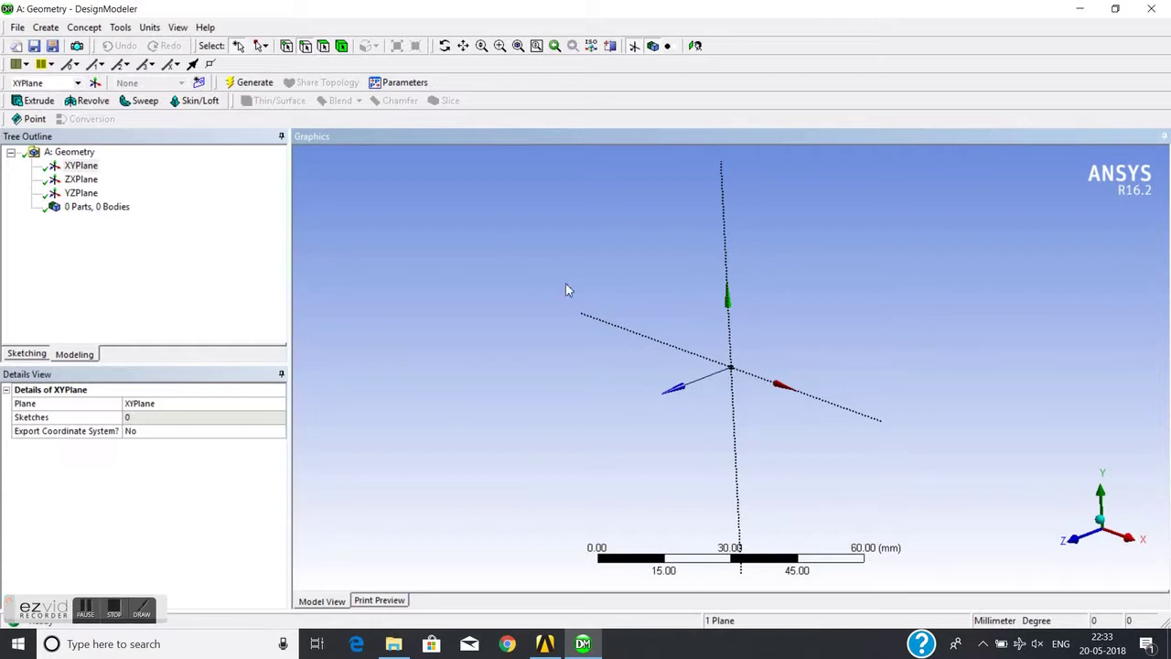
{"action": "left_click", "coordinate": [82, 166]}
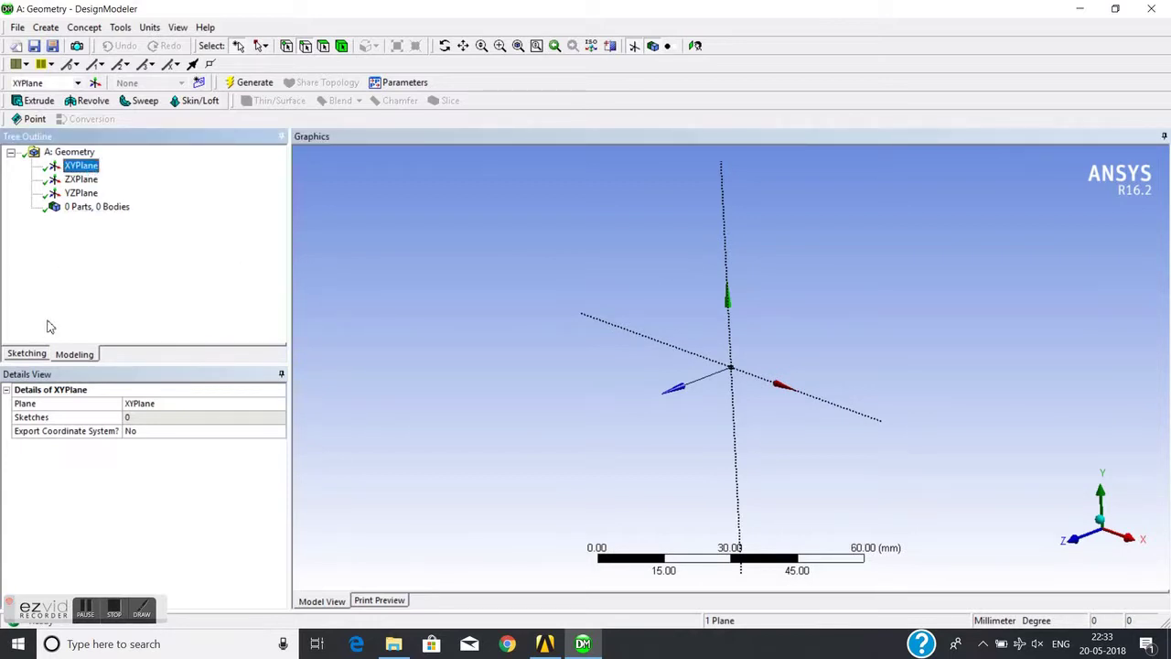
{"action": "left_click", "coordinate": [26, 353]}
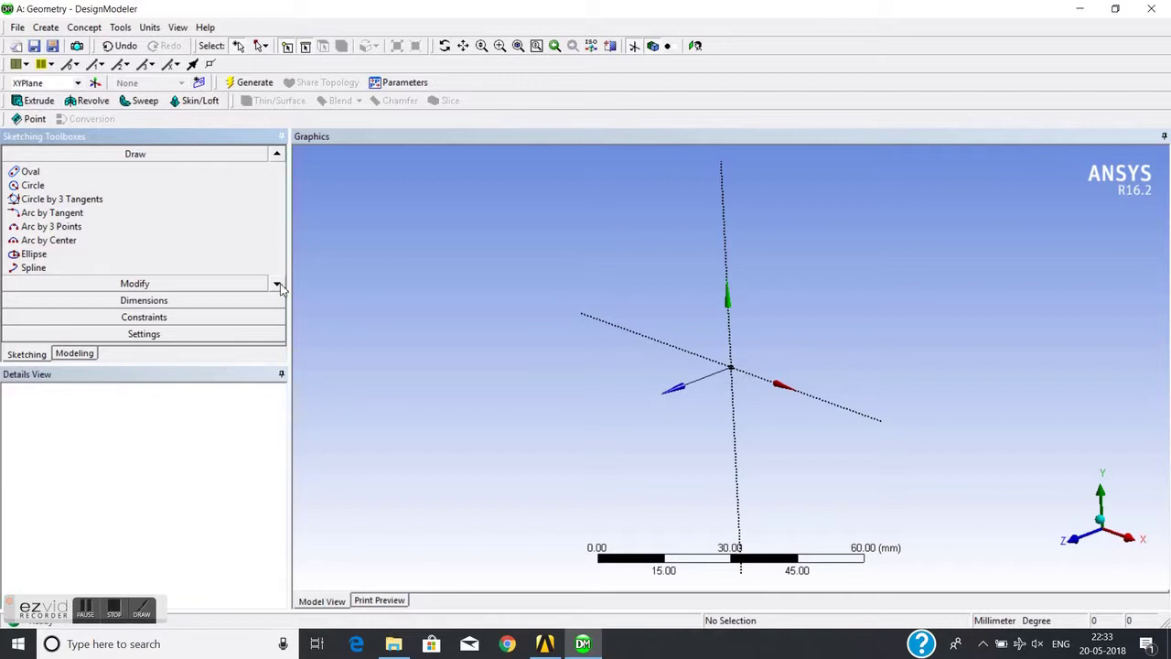
{"action": "left_click", "coordinate": [280, 286]}
{"action": "left_click", "coordinate": [278, 157]}
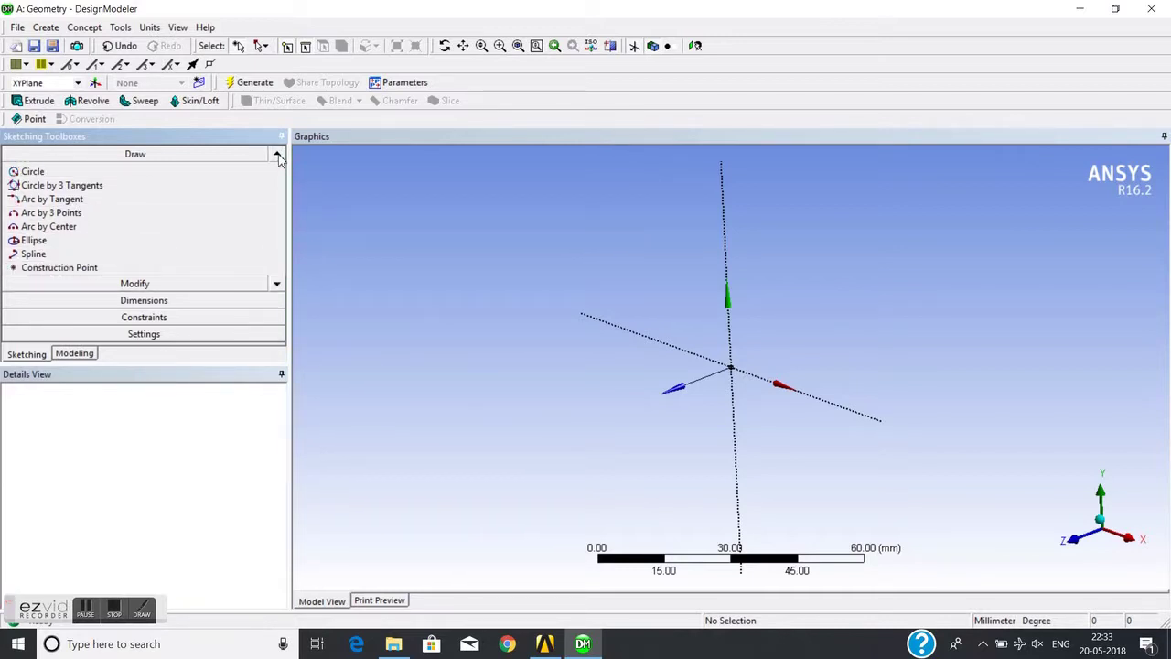
{"action": "left_click", "coordinate": [280, 286]}
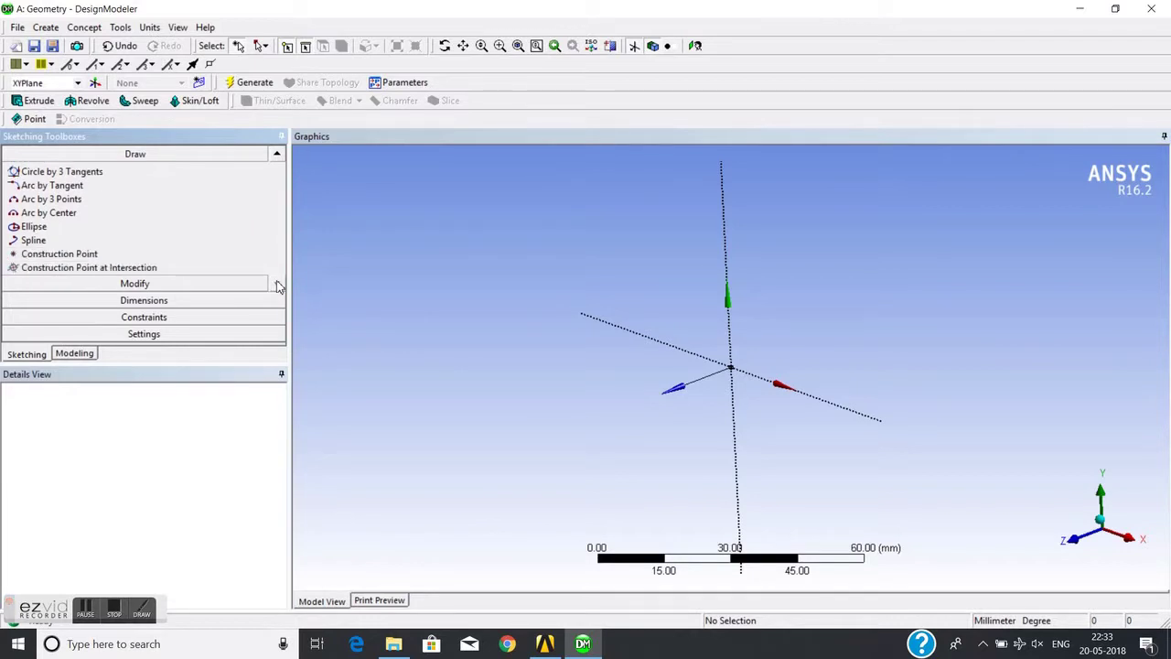
{"action": "left_click", "coordinate": [278, 157]}
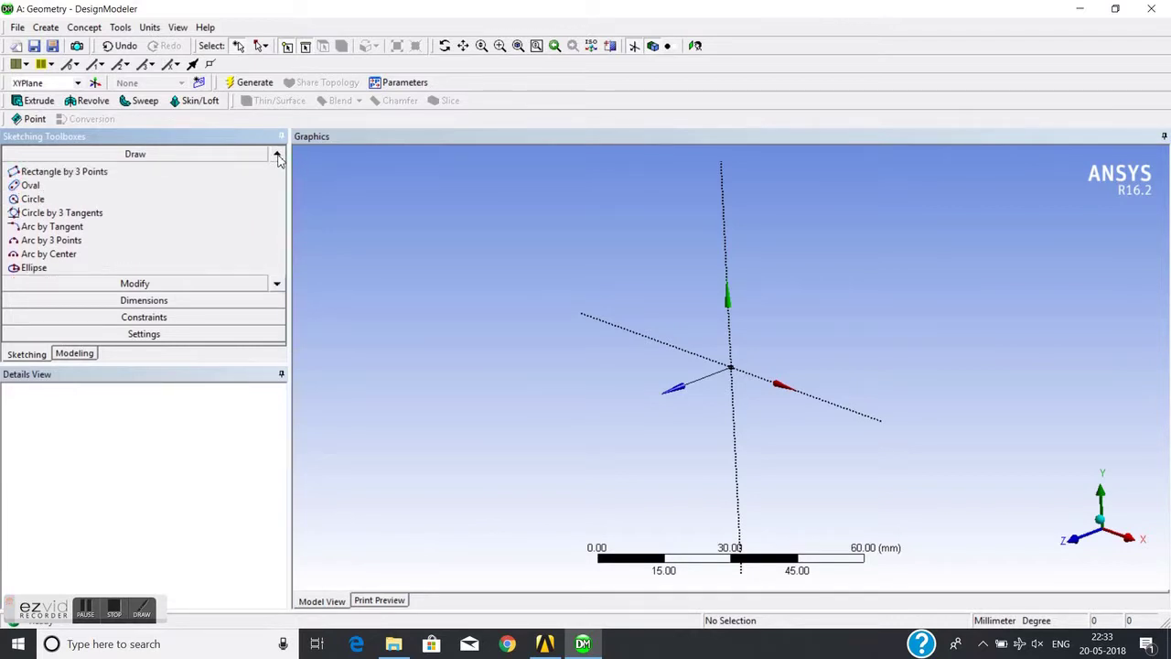
{"action": "left_click", "coordinate": [278, 158]}
- Draw a rectangle around the origin as Sketch4 and orbit to view it
{"action": "left_click", "coordinate": [79, 173]}
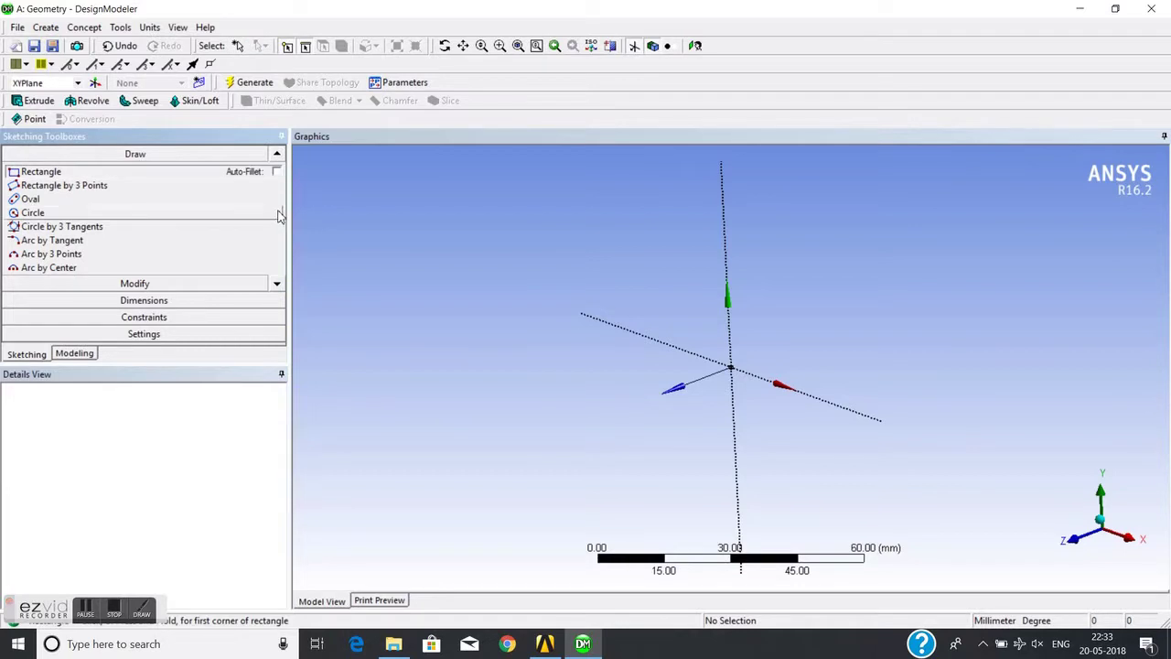
{"action": "left_click", "coordinate": [627, 250]}
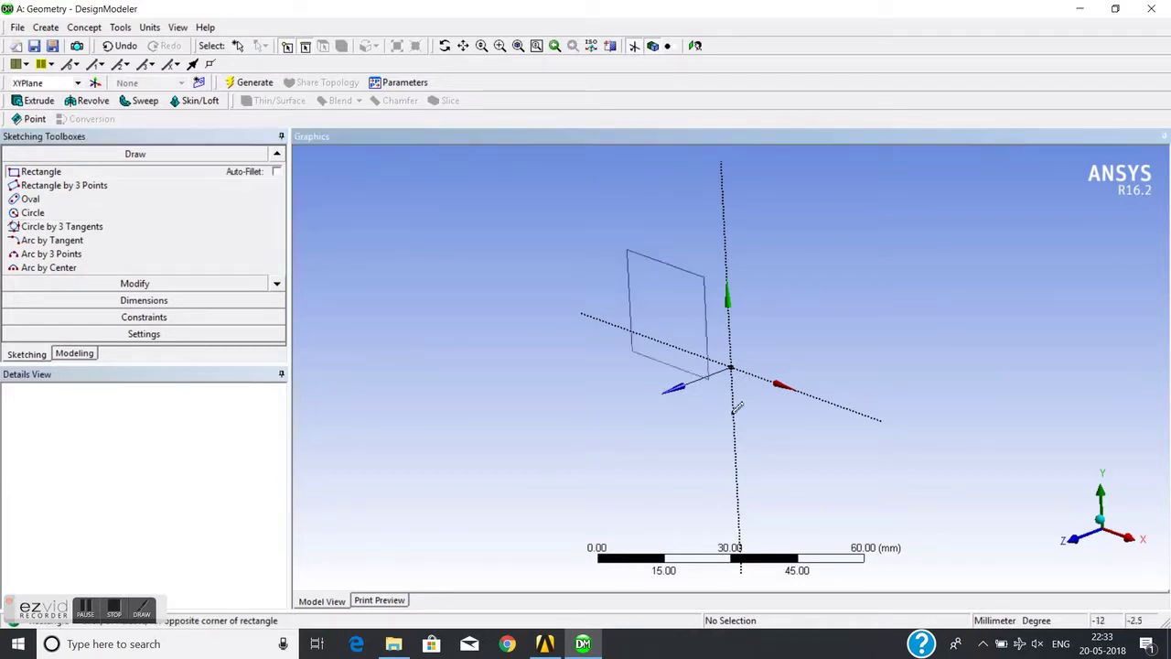
{"action": "left_click", "coordinate": [852, 492]}
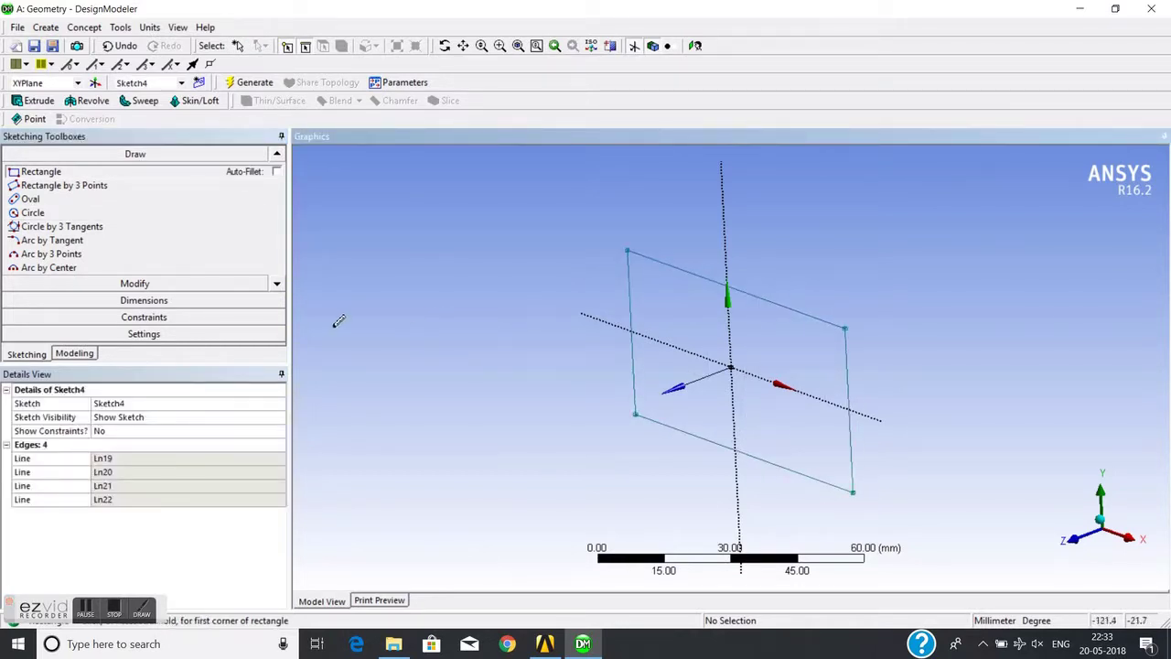
{"action": "left_click", "coordinate": [73, 353]}
{"action": "mouse_move", "coordinate": [604, 394]}
{"action": "middle_mouse_down"}
{"action": "mouse_move", "coordinate": [531, 439]}
{"action": "mouse_move", "coordinate": [656, 429]}
{"action": "mouse_move", "coordinate": [665, 408]}
{"action": "mouse_move", "coordinate": [608, 372]}
{"action": "middle_mouse_up"}
{"action": "scroll", "coordinate": [666, 408], "scroll_direction": "down", "scroll_amount": 2}
{"action": "scroll", "coordinate": [607, 372], "scroll_direction": "up", "scroll_amount": 1}
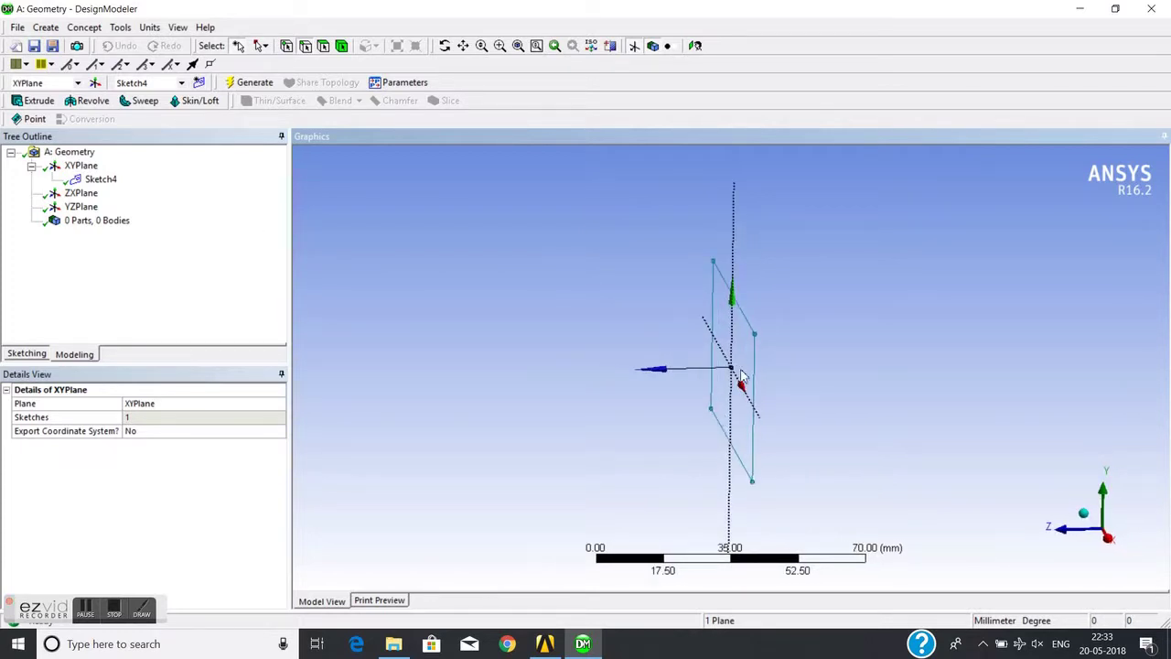
{"action": "mouse_move", "coordinate": [732, 379]}
{"action": "middle_mouse_down"}
{"action": "mouse_move", "coordinate": [706, 357]}
{"action": "mouse_move", "coordinate": [754, 383]}
{"action": "middle_mouse_up"}
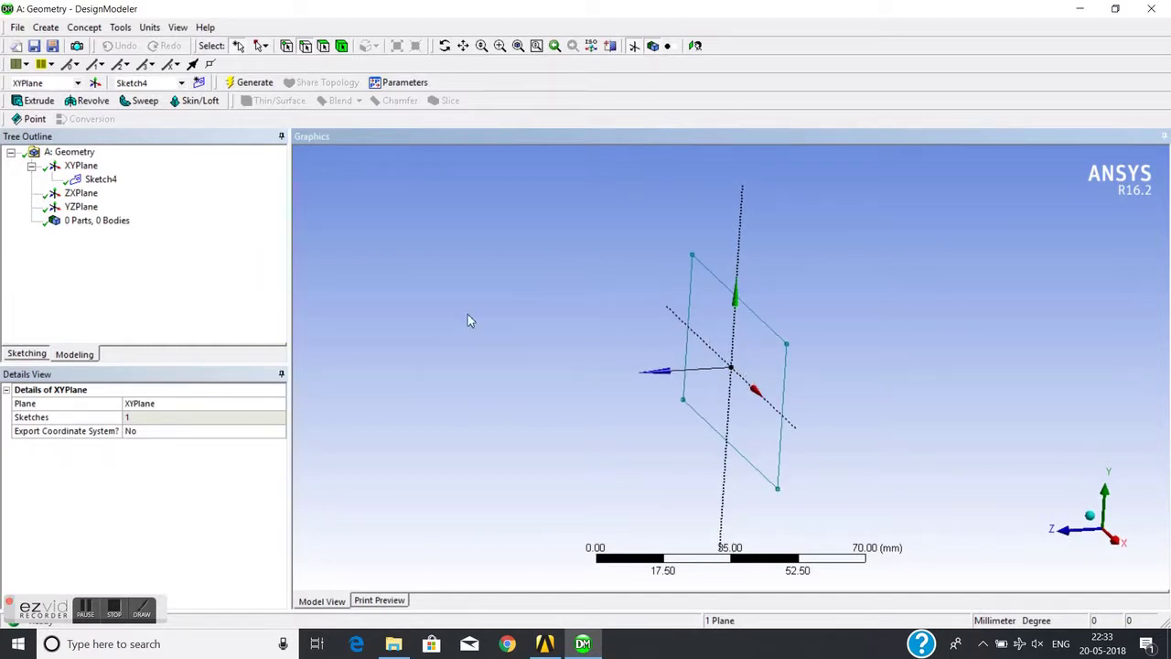
- Create a new plane based on the XYPlane
{"action": "left_click", "coordinate": [80, 166]}
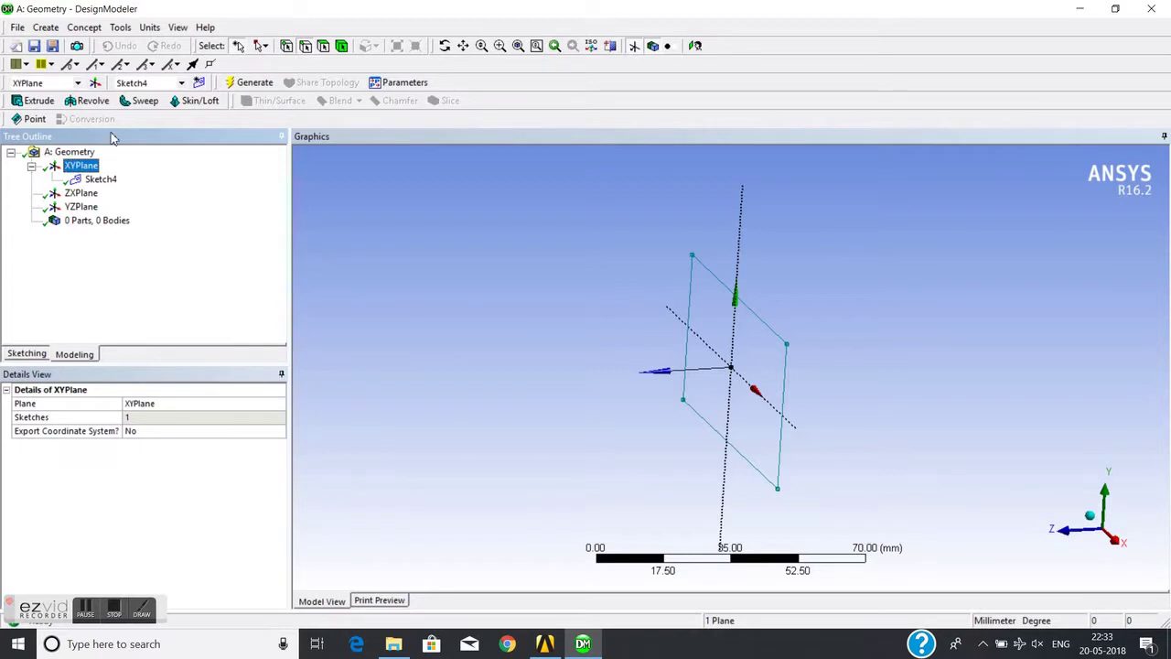
{"action": "left_click", "coordinate": [45, 27]}
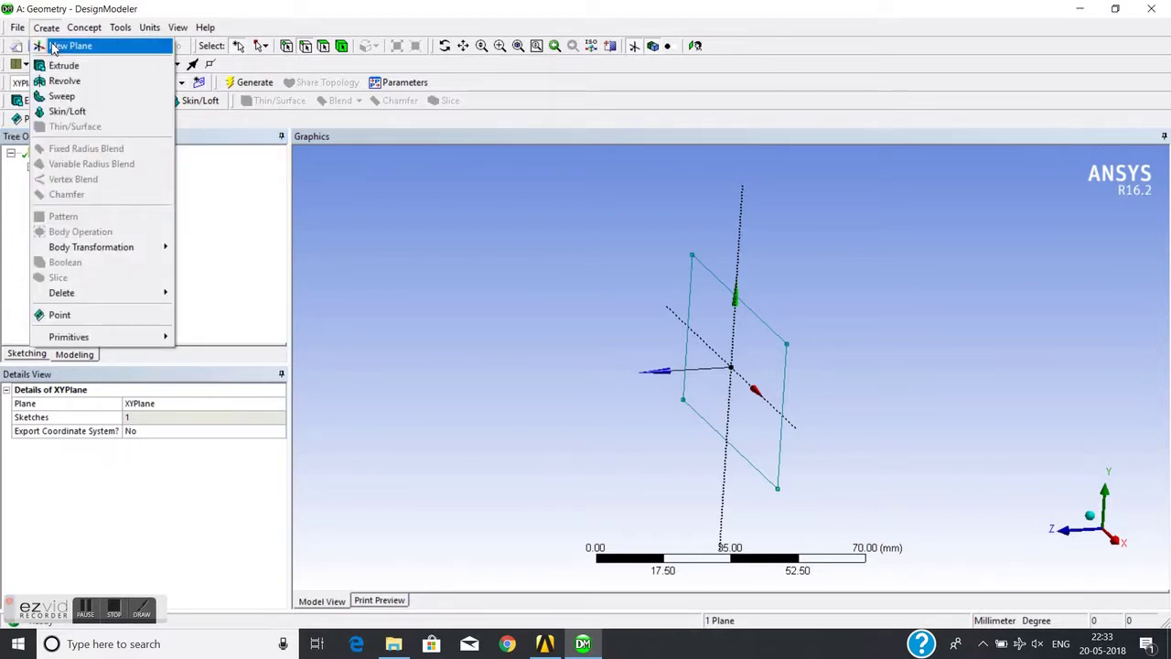
{"action": "left_click", "coordinate": [53, 47]}
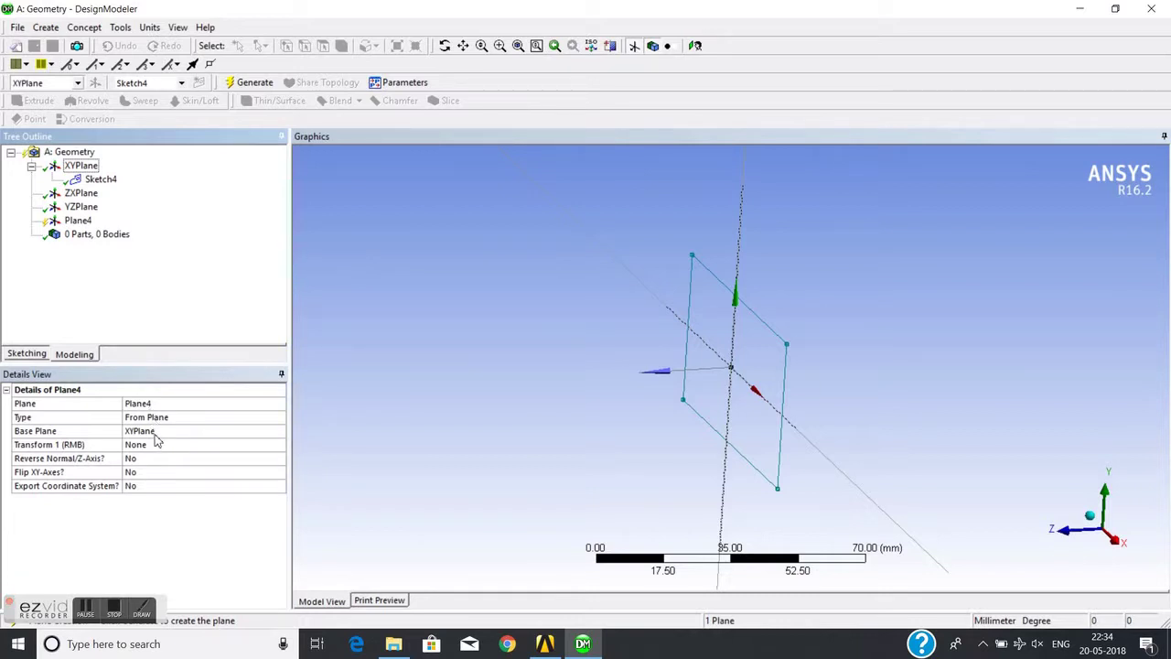
- Set Plane4's Transform 1 to Offset Z by 70 mm and generate it
{"action": "left_click", "coordinate": [160, 446]}
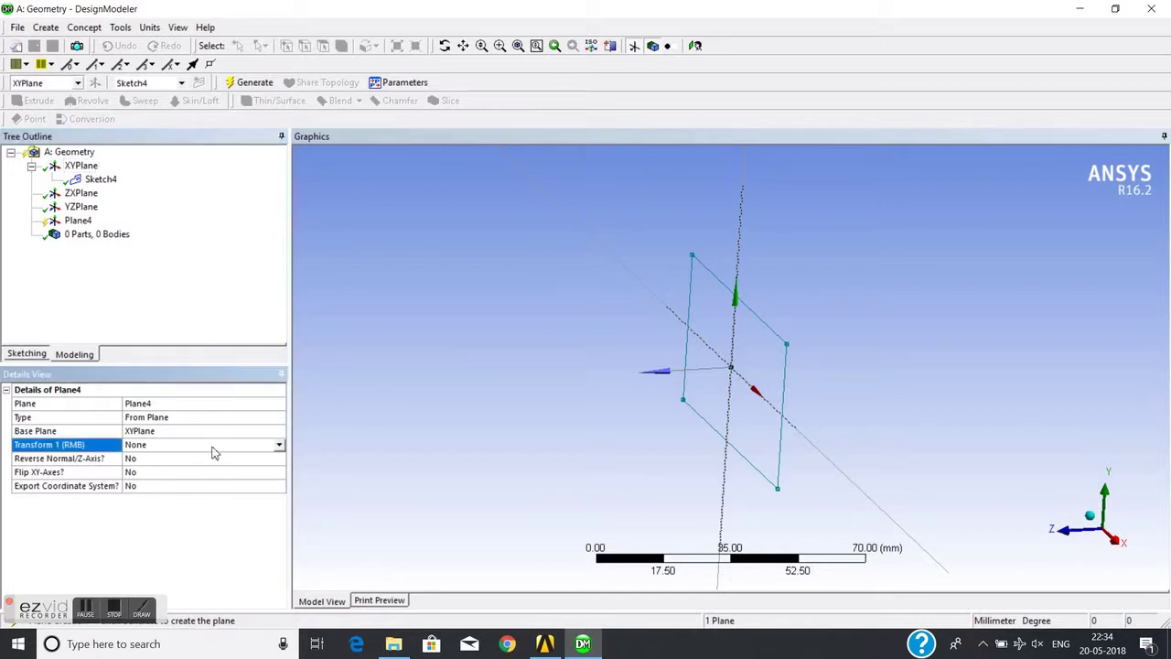
{"action": "left_click", "coordinate": [279, 445]}
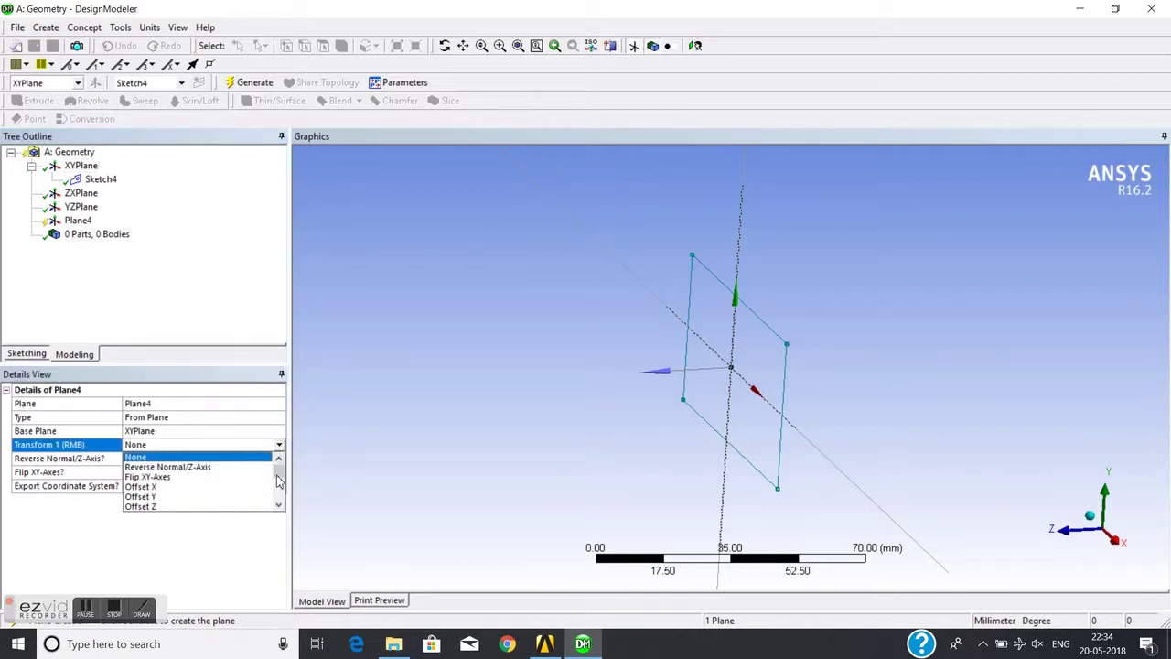
{"action": "scroll", "coordinate": [279, 473], "scroll_direction": "down", "scroll_amount": 2}
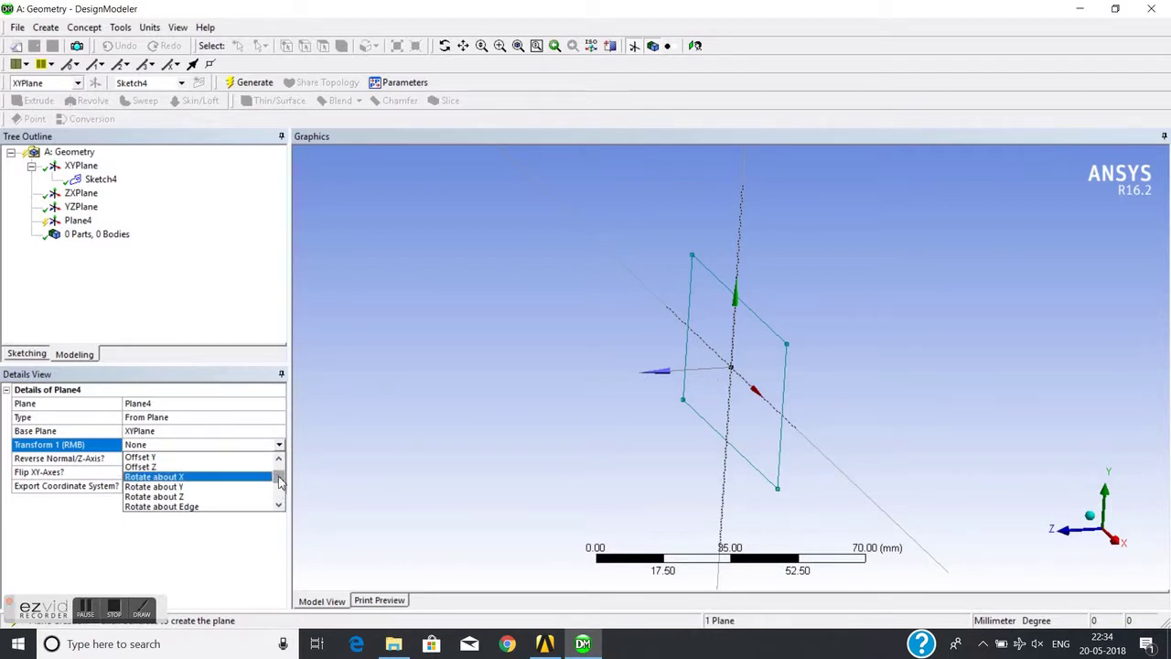
{"action": "scroll", "coordinate": [279, 482], "scroll_direction": "down", "scroll_amount": 1}
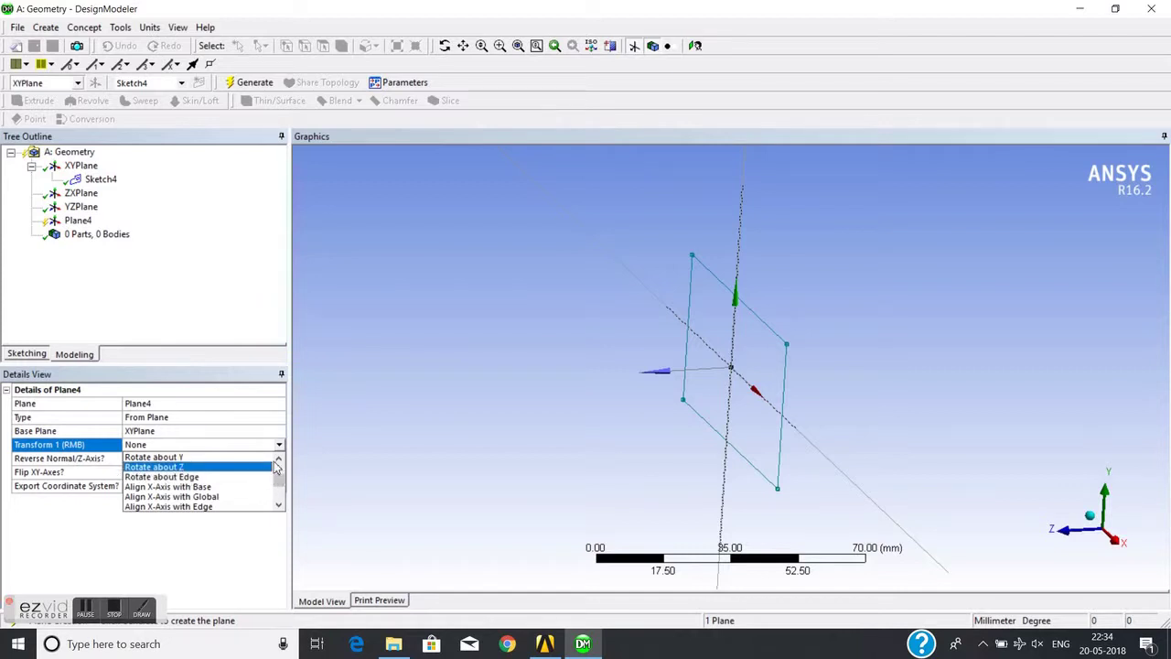
{"action": "left_click_drag", "start_coordinate": [279, 482], "coordinate": [279, 462]}
{"action": "left_click", "coordinate": [280, 459]}
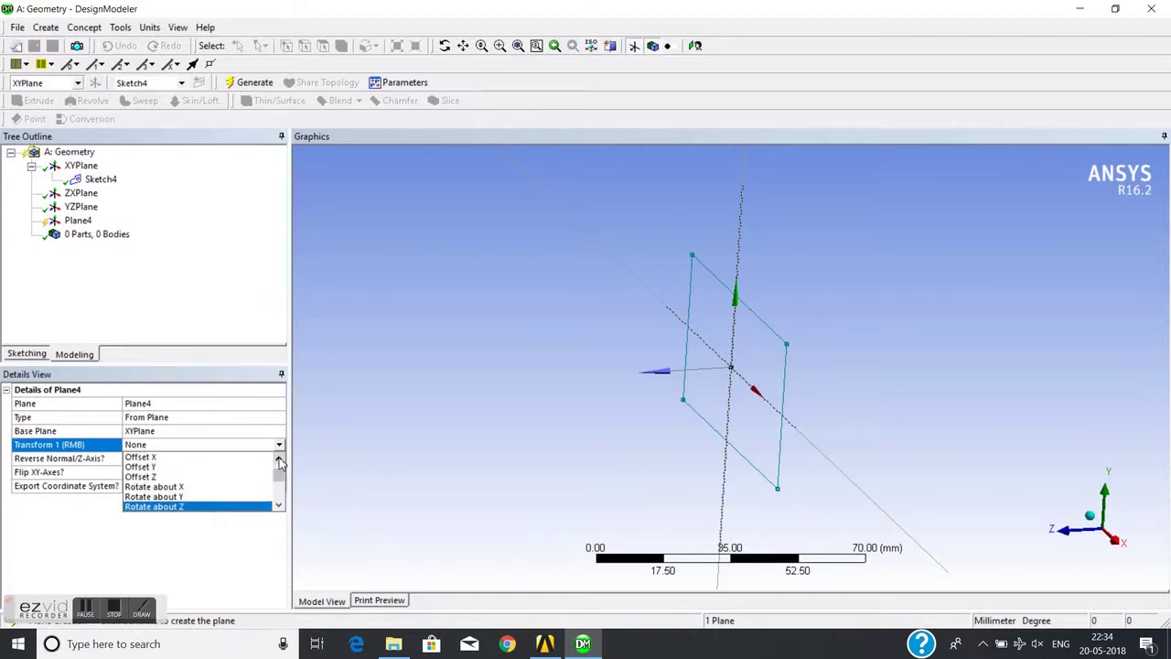
{"action": "left_click", "coordinate": [280, 459]}
{"action": "left_click", "coordinate": [162, 487]}
{"action": "left_click", "coordinate": [165, 459]}
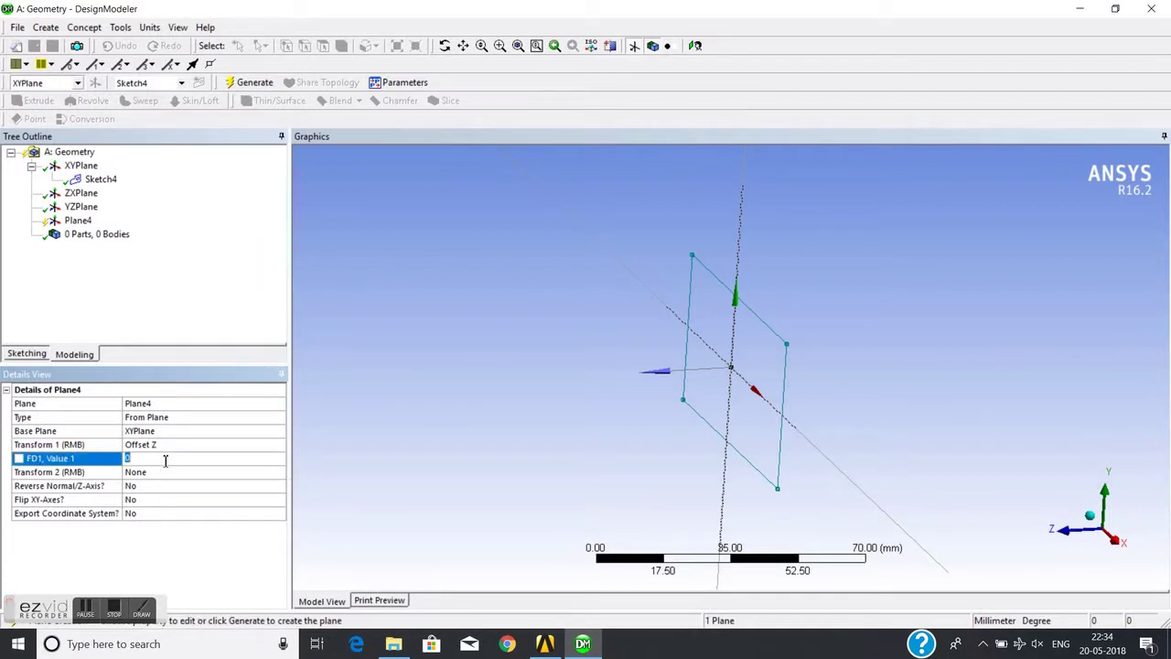
{"action": "type", "text": "70"}
{"action": "key", "text": "Return"}
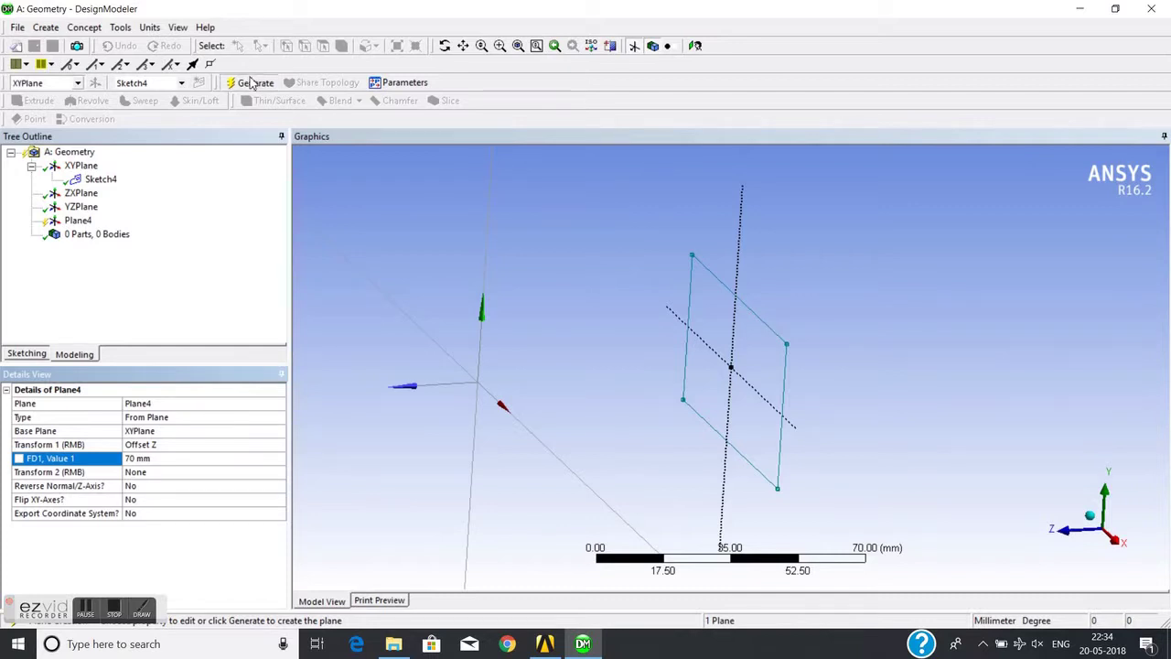
{"action": "left_click", "coordinate": [252, 82]}
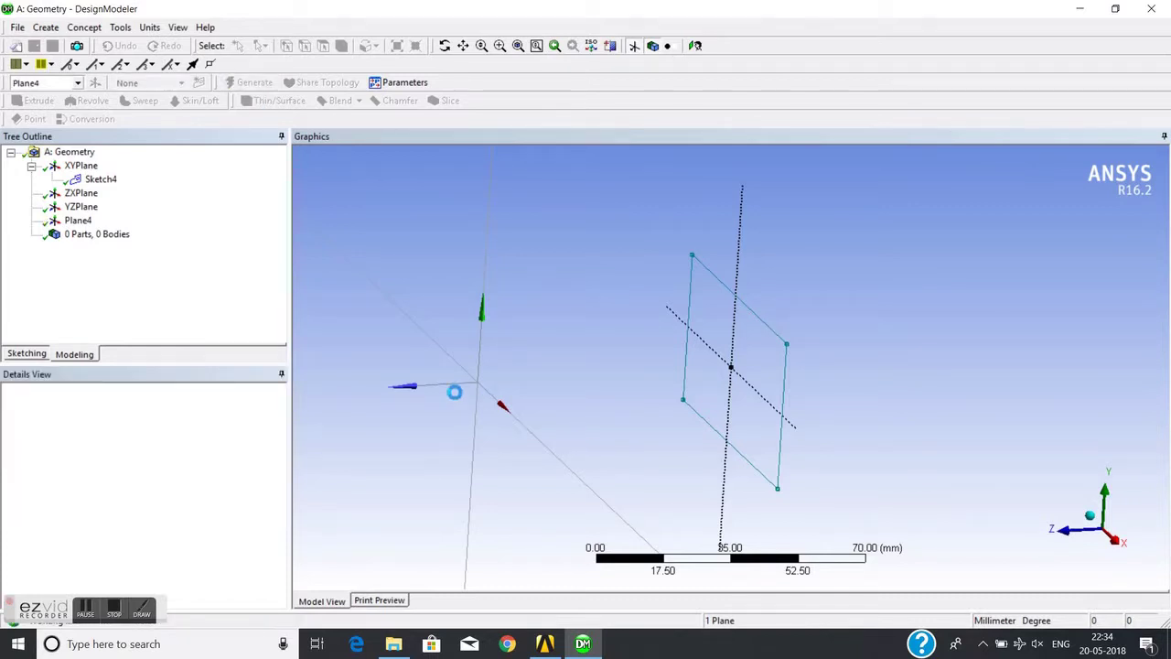
- On Plane4, sketch a small rectangle around the origin as Sketch5
{"action": "left_click", "coordinate": [79, 221]}
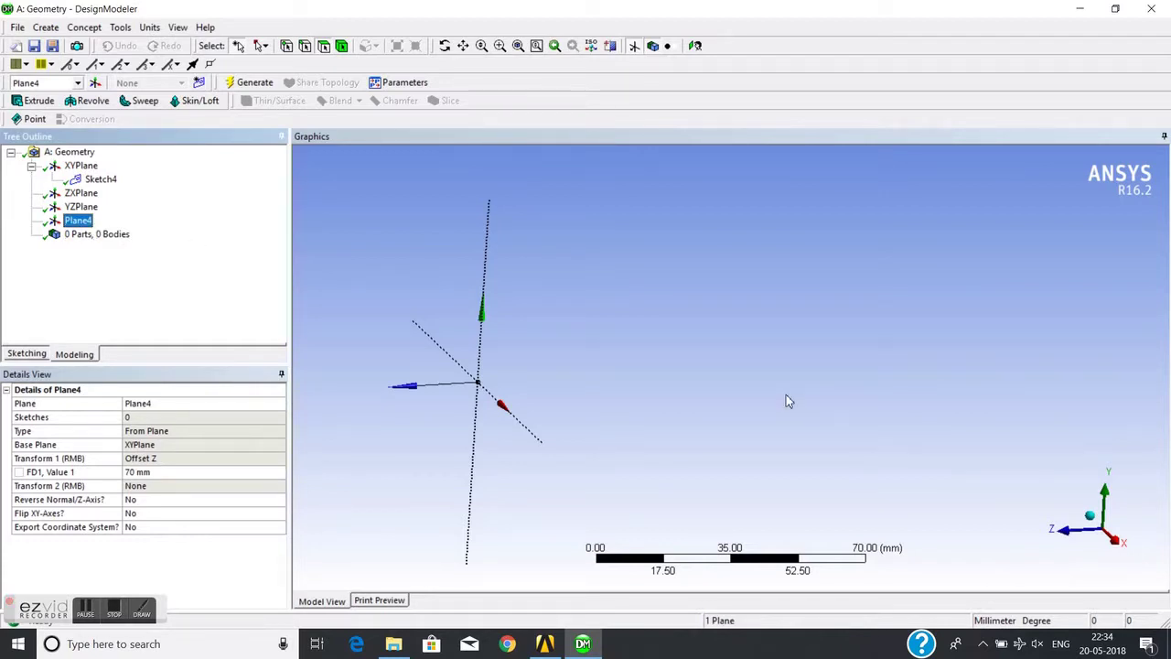
{"action": "left_click", "coordinate": [81, 166]}
{"action": "left_click", "coordinate": [79, 221]}
{"action": "left_click", "coordinate": [26, 355]}
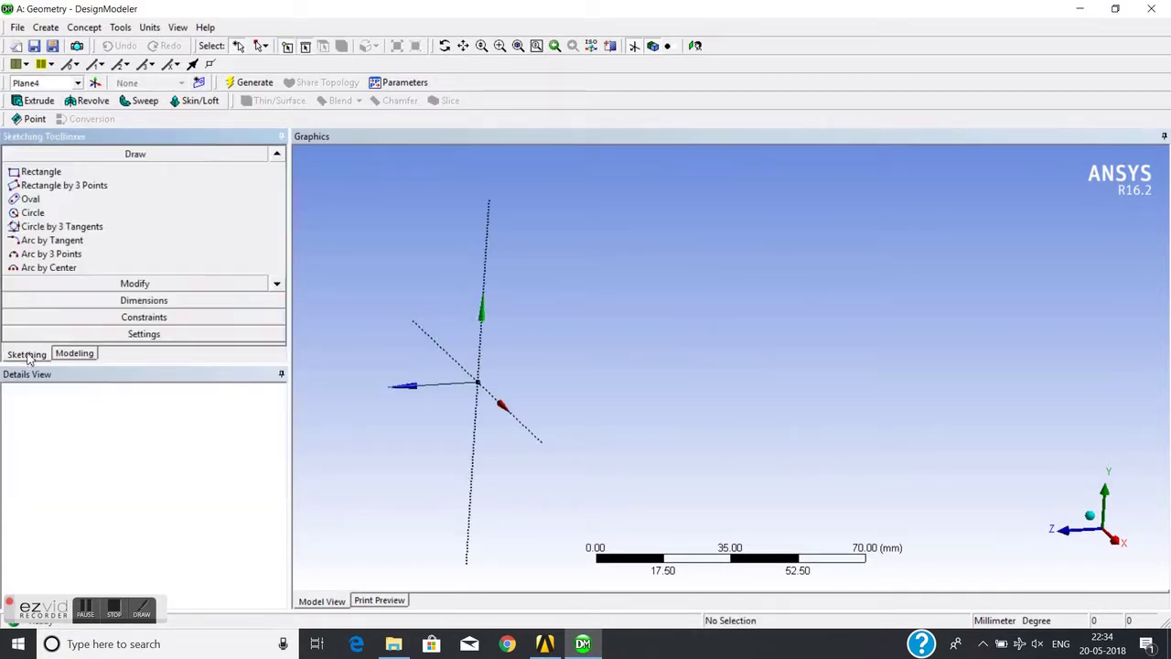
{"action": "left_click", "coordinate": [46, 173]}
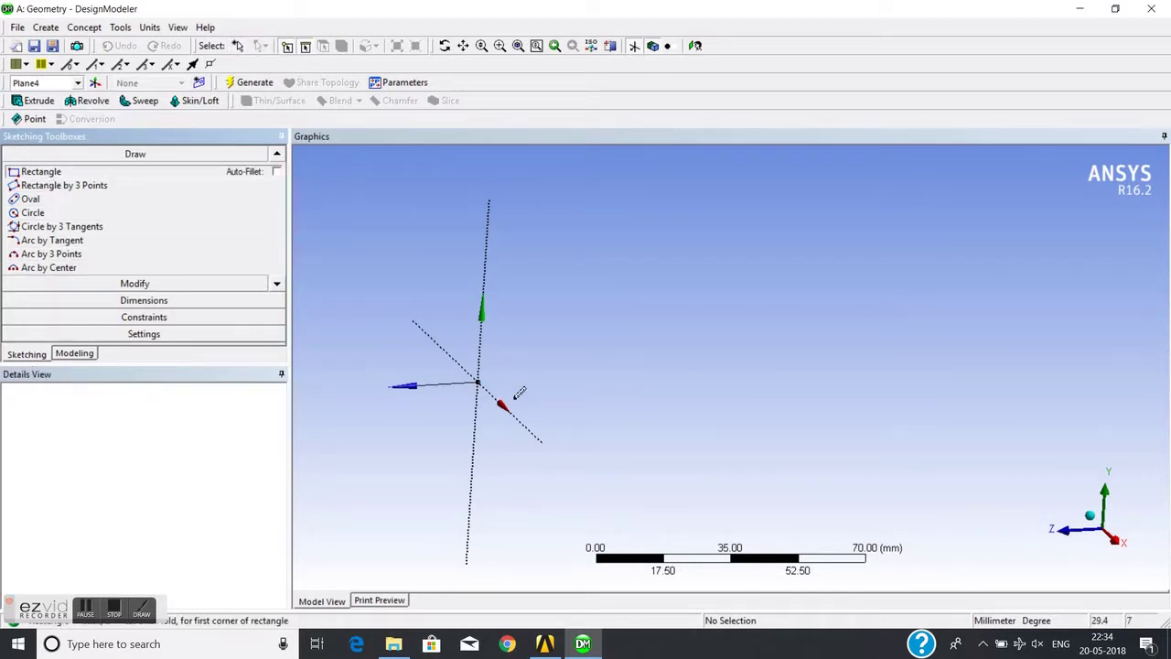
{"action": "left_click", "coordinate": [455, 343]}
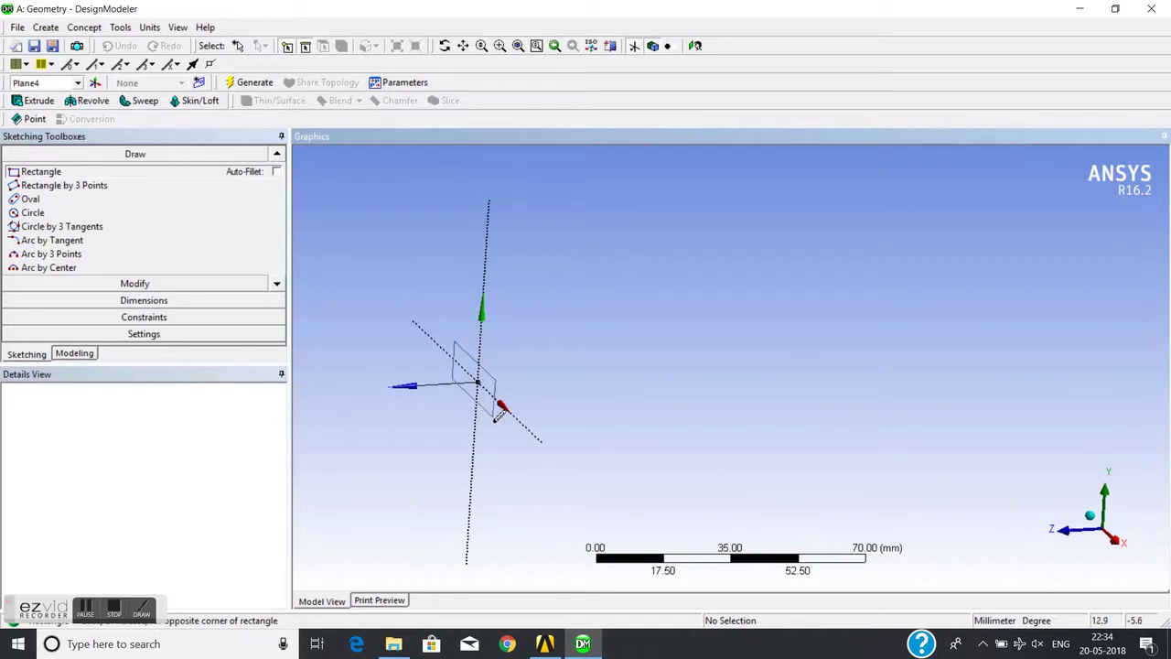
{"action": "left_click", "coordinate": [495, 417]}
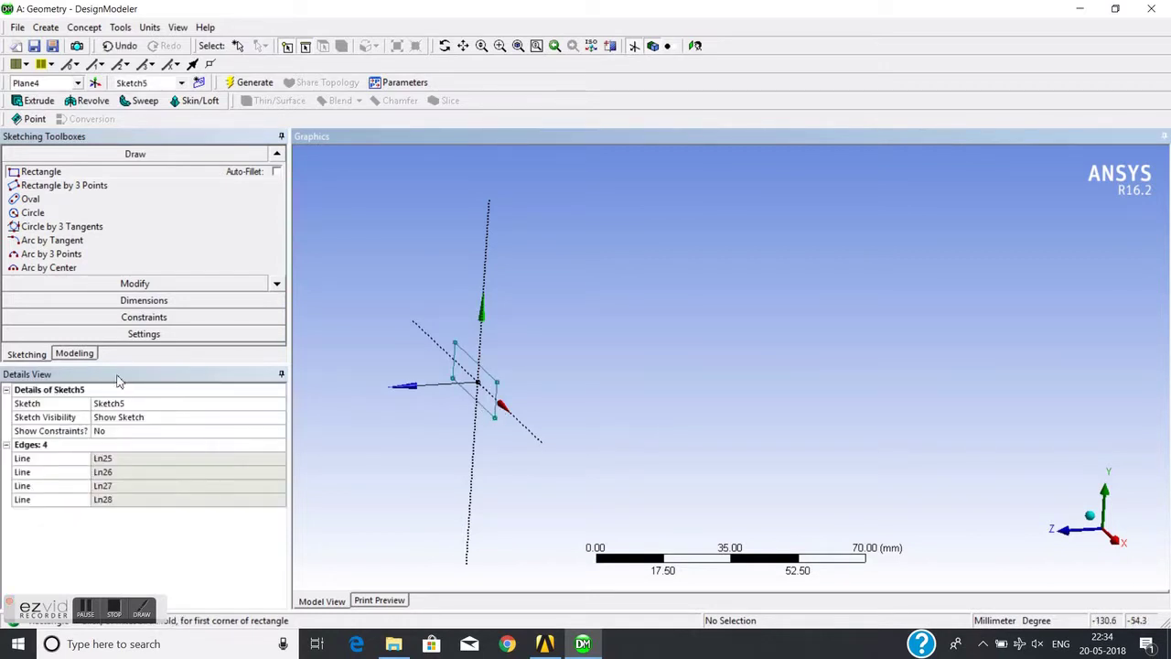
{"action": "left_click", "coordinate": [77, 355]}
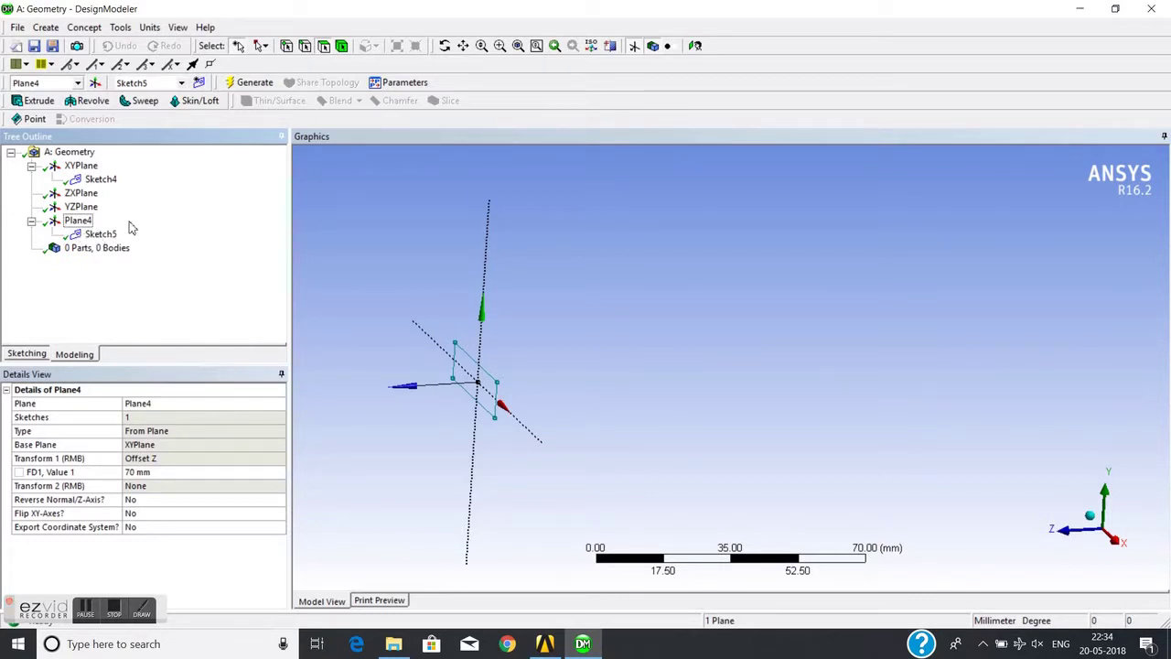
- Select Sketch4 and Sketch5 and apply them as Skin/Loft profiles for Skin1
{"action": "left_click", "coordinate": [101, 180]}
{"action": "left_click", "coordinate": [102, 234]}
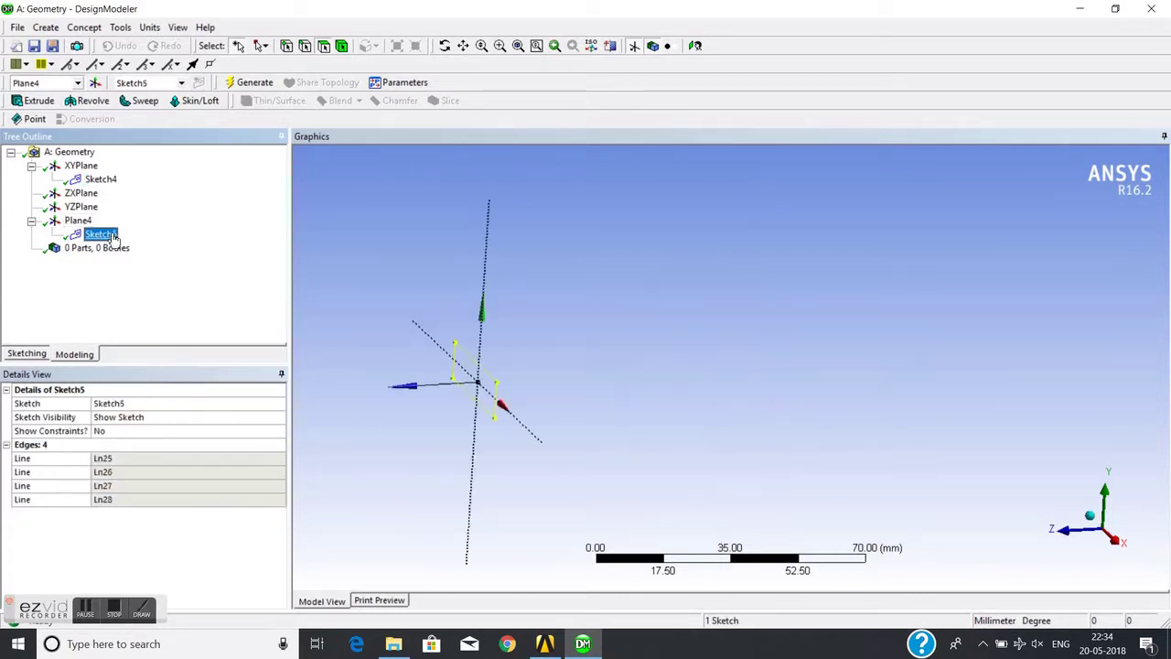
{"action": "left_click", "coordinate": [410, 251]}
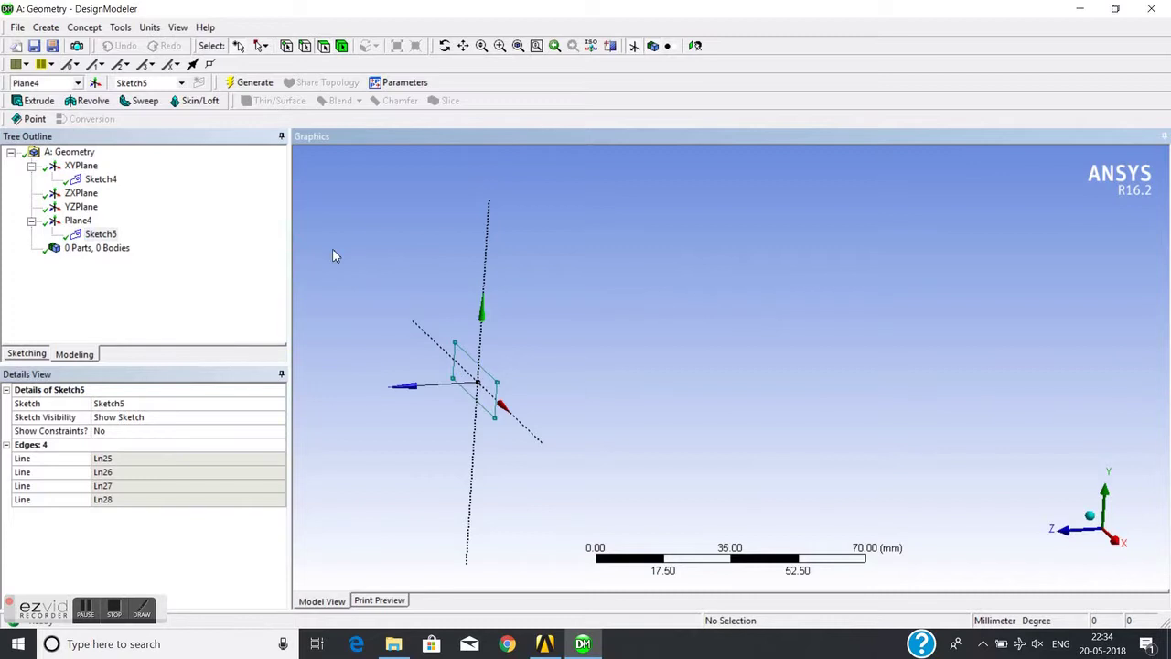
{"action": "left_click", "coordinate": [101, 179]}
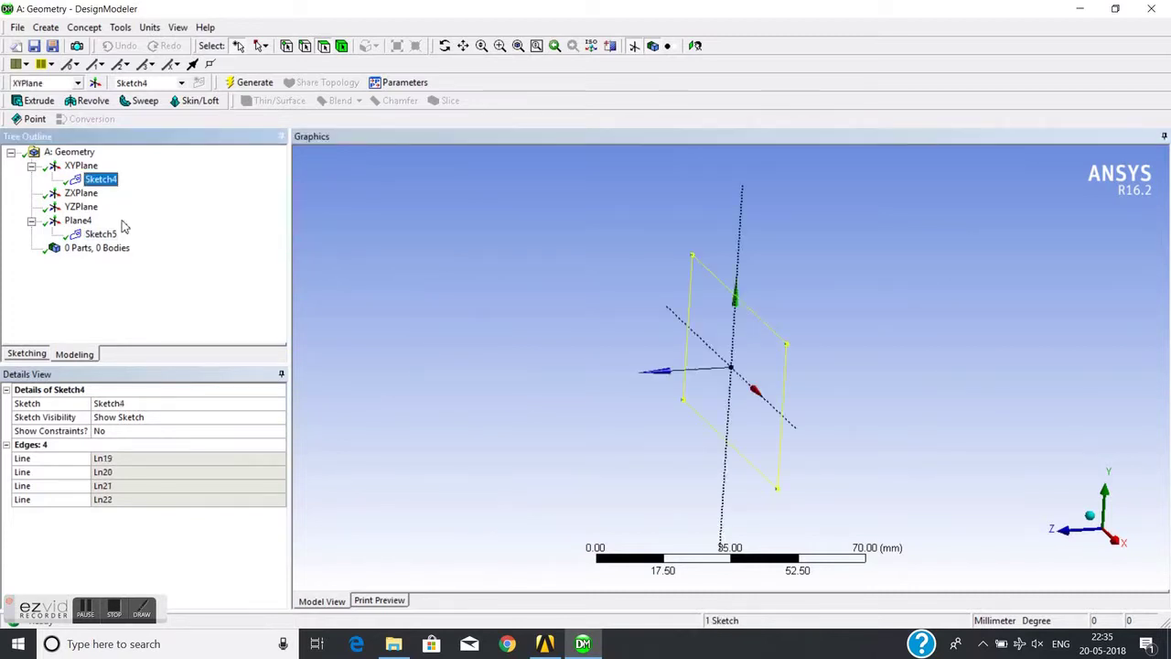
{"action": "left_click", "coordinate": [111, 183]}
{"action": "key", "text": "Escape"}
{"action": "left_click", "coordinate": [100, 235]}
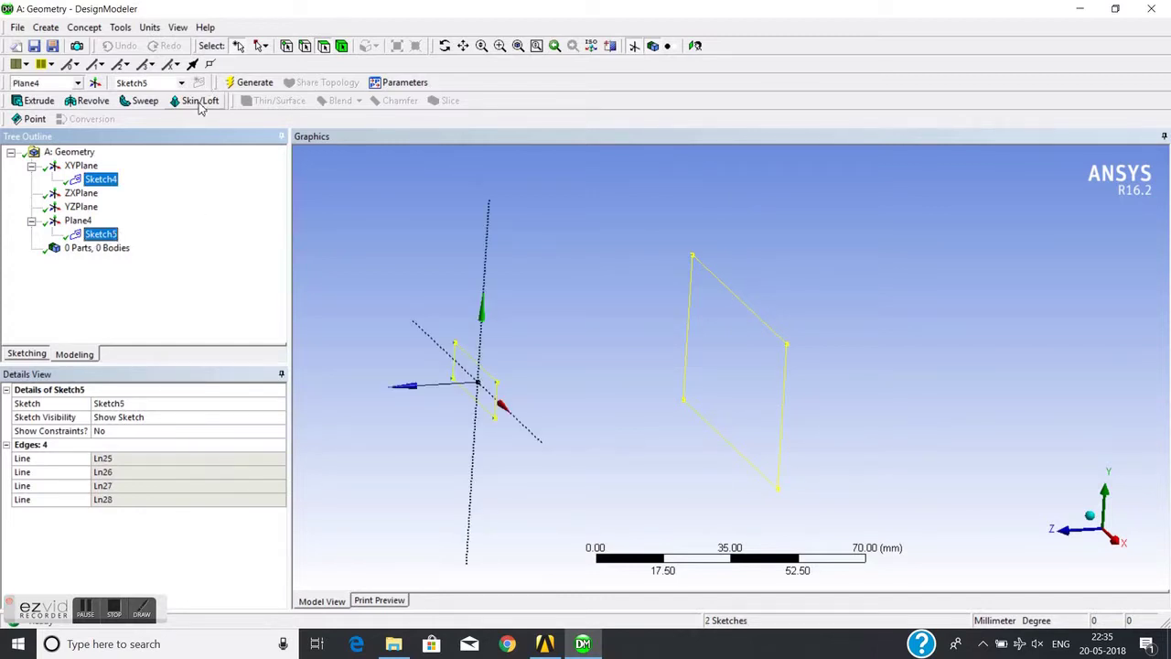
{"action": "left_click", "coordinate": [201, 102]}
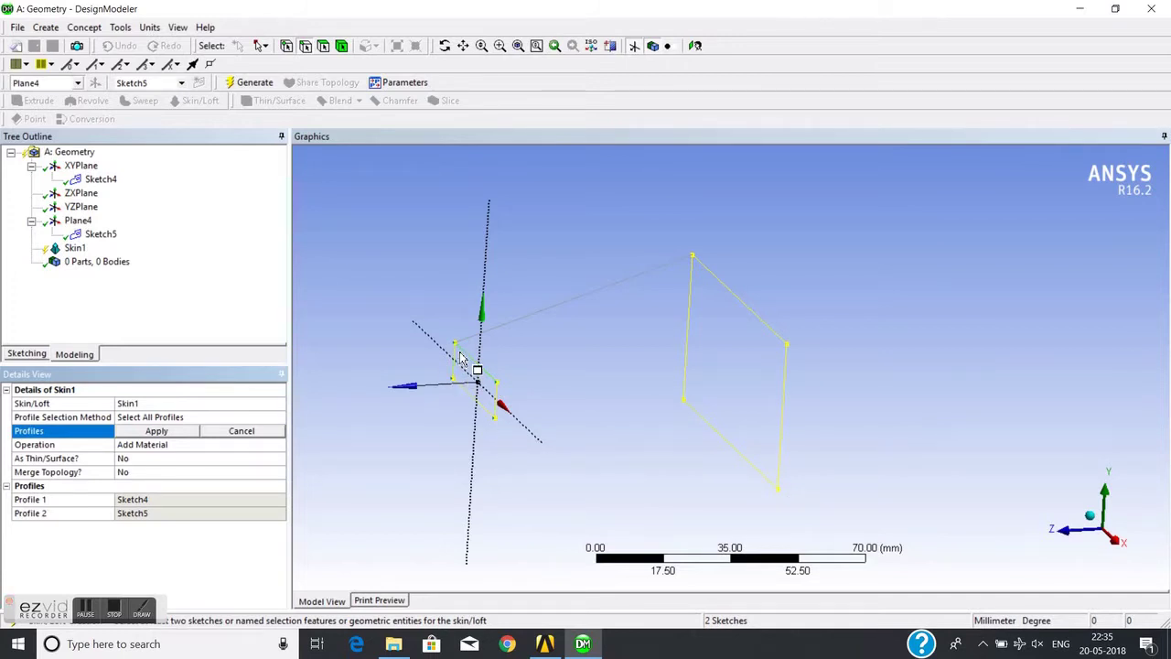
{"action": "mouse_move", "coordinate": [640, 303]}
{"action": "middle_mouse_down"}
{"action": "mouse_move", "coordinate": [732, 273]}
{"action": "mouse_move", "coordinate": [648, 316]}
{"action": "mouse_move", "coordinate": [632, 342]}
{"action": "middle_mouse_up"}
{"action": "left_click", "coordinate": [161, 435]}
- Generate Skin1 into a tapered solid body and orbit around it
{"action": "left_click", "coordinate": [247, 82]}
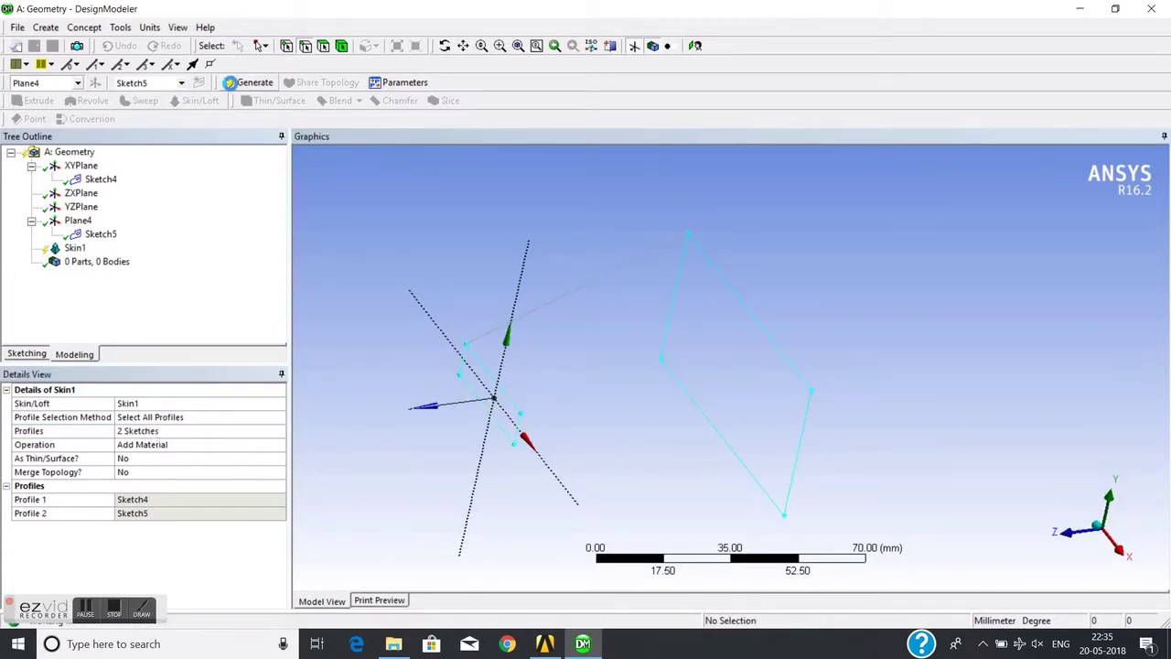
{"action": "mouse_move", "coordinate": [617, 475]}
{"action": "middle_mouse_down"}
{"action": "mouse_move", "coordinate": [768, 475]}
{"action": "mouse_move", "coordinate": [805, 497]}
{"action": "mouse_move", "coordinate": [649, 458]}
{"action": "mouse_move", "coordinate": [549, 482]}
{"action": "mouse_move", "coordinate": [664, 449]}
{"action": "mouse_move", "coordinate": [713, 411]}
{"action": "mouse_move", "coordinate": [642, 476]}
{"action": "middle_mouse_up"}
{"action": "scroll", "coordinate": [584, 362], "scroll_direction": "up", "scroll_amount": 1}
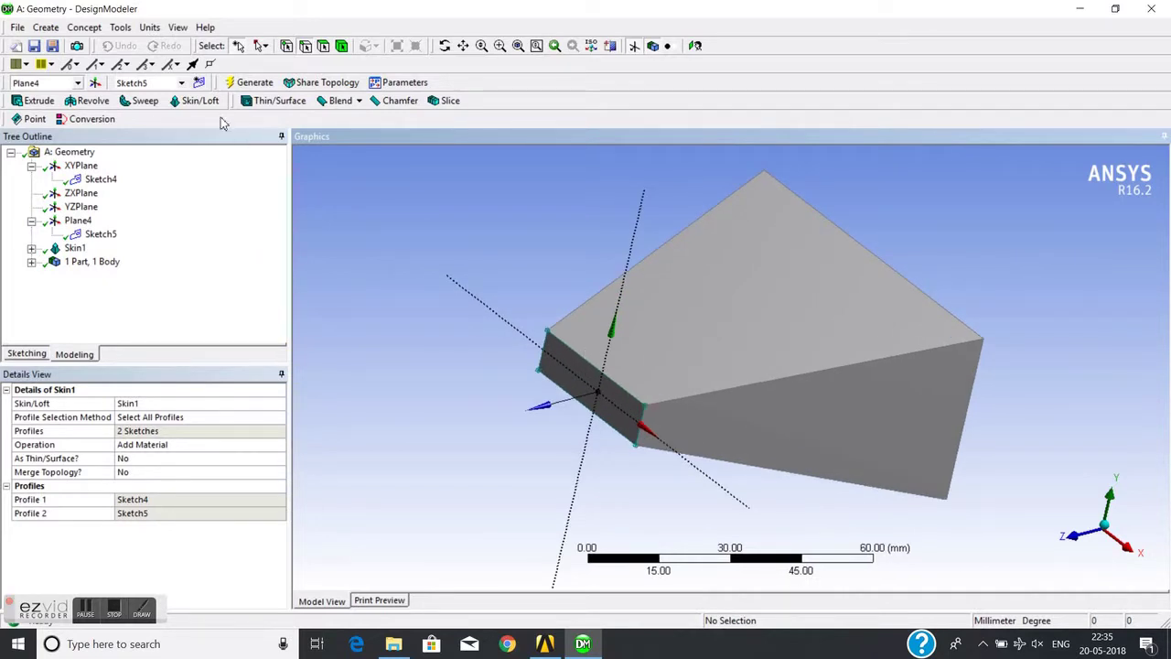
{"action": "scroll", "coordinate": [578, 401], "scroll_direction": "down", "scroll_amount": 1}
{"action": "mouse_move", "coordinate": [488, 396]}
{"action": "middle_mouse_down"}
{"action": "mouse_move", "coordinate": [582, 364]}
{"action": "mouse_move", "coordinate": [513, 401]}
{"action": "middle_mouse_up"}
{"action": "scroll", "coordinate": [518, 393], "scroll_direction": "up", "scroll_amount": 1}
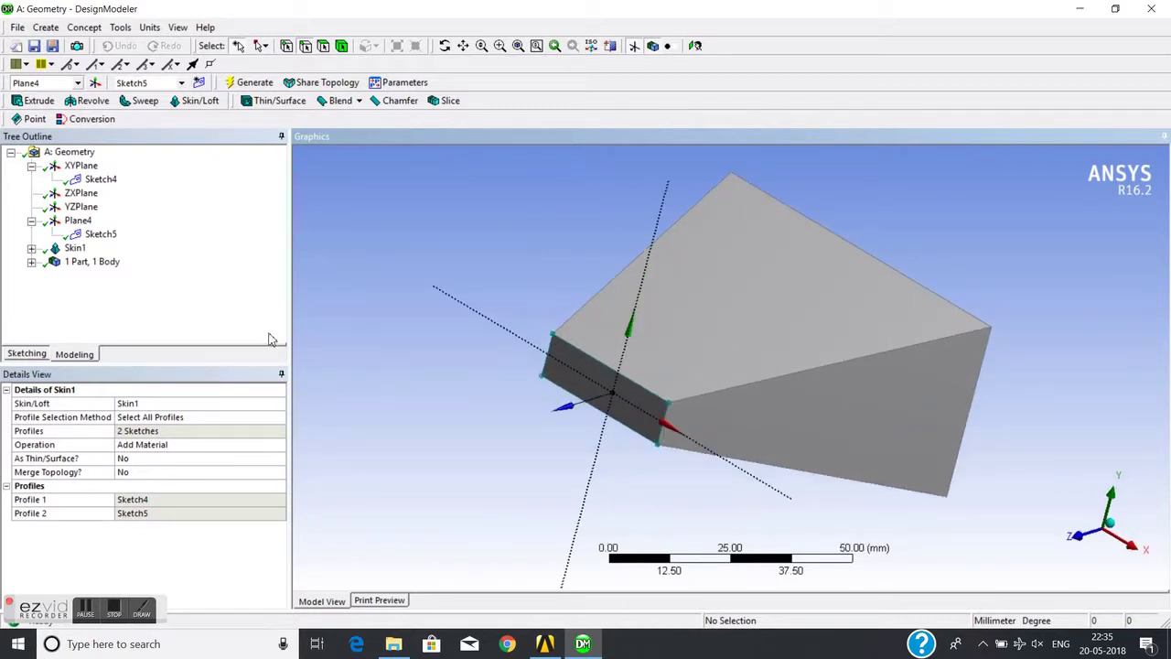
- Delete the four edges of the small rectangle in Sketch5
{"action": "left_click", "coordinate": [108, 234]}
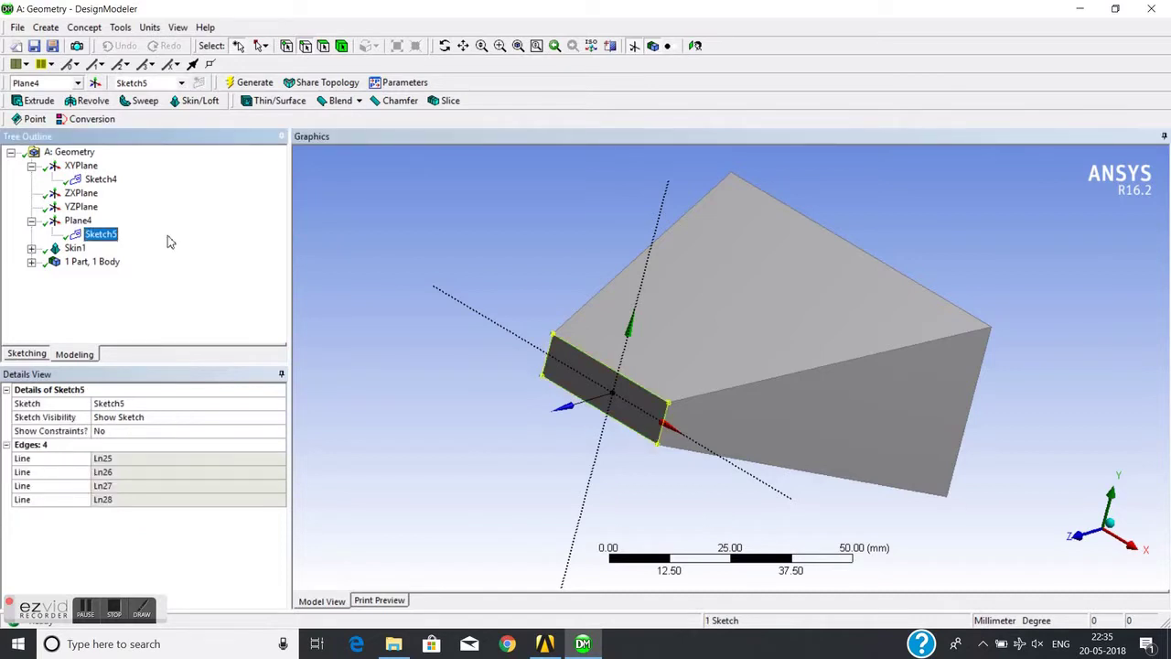
{"action": "left_click", "coordinate": [28, 357]}
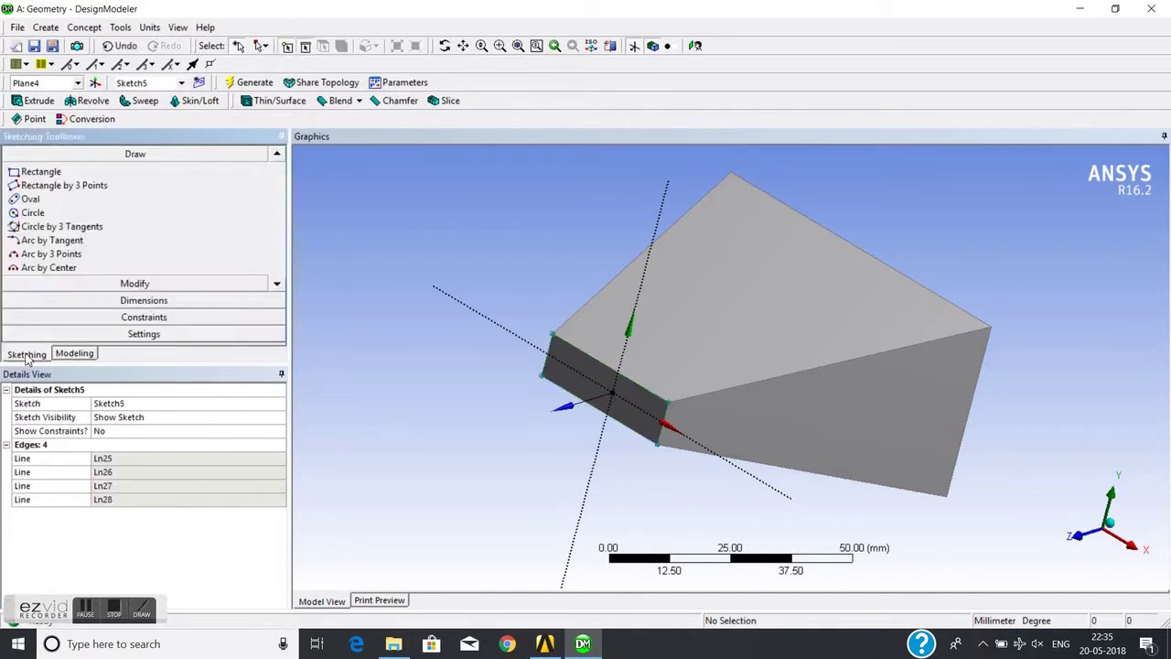
{"action": "left_click", "coordinate": [613, 369]}
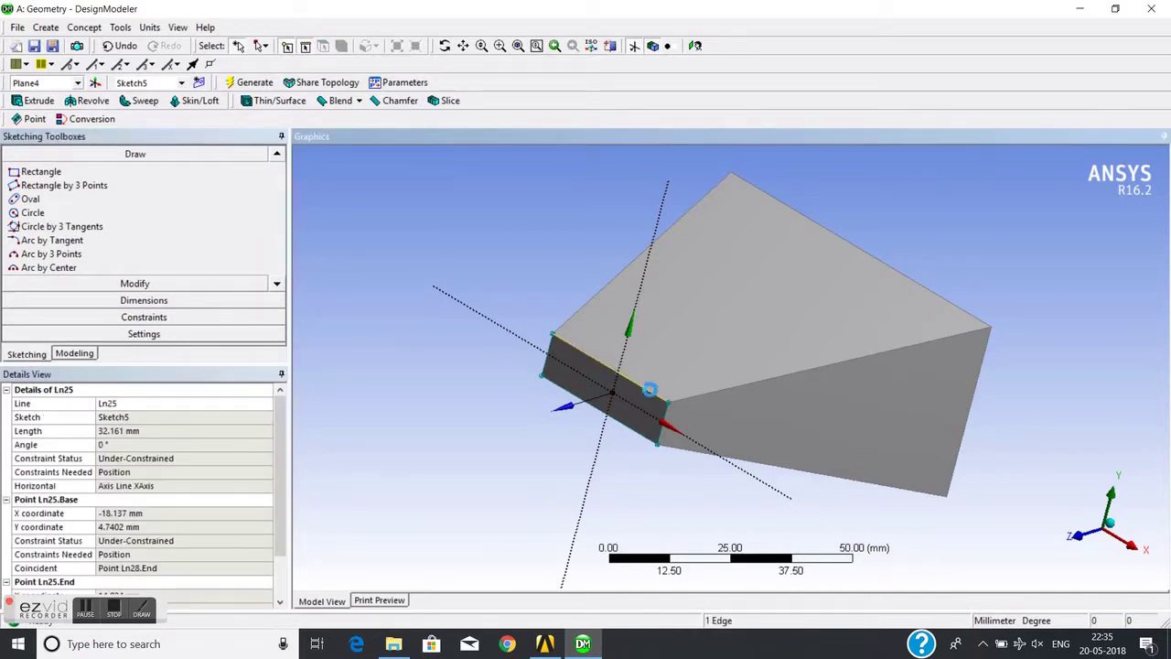
{"action": "left_click", "coordinate": [665, 422]}
{"action": "key", "text": "Delete"}
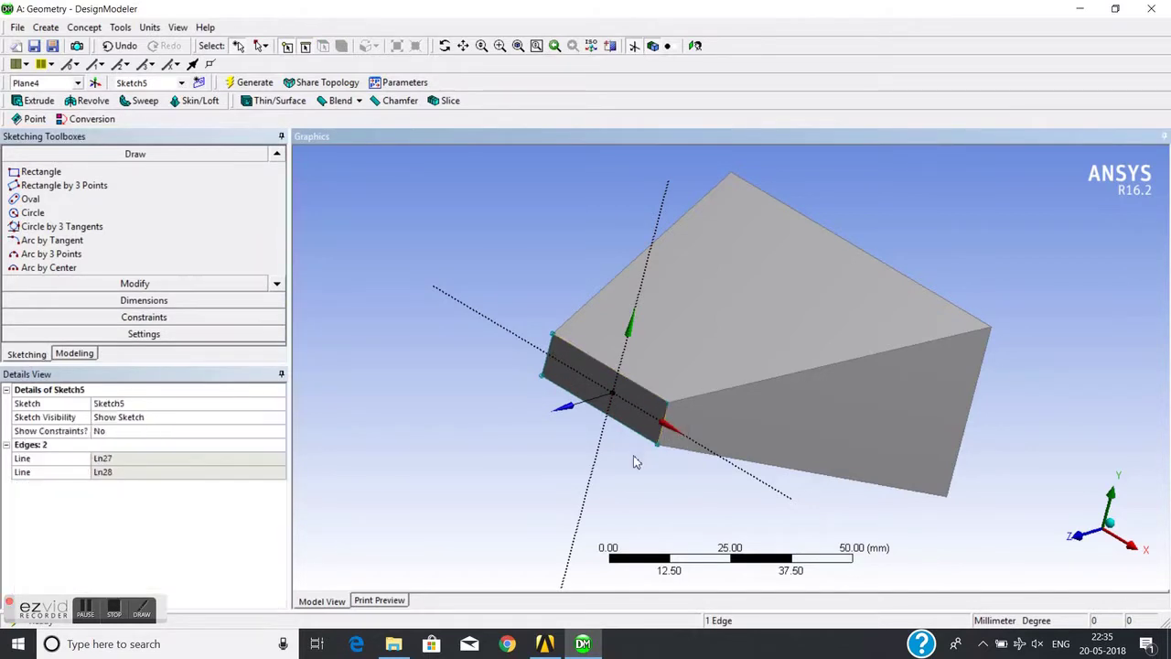
{"action": "left_click", "coordinate": [637, 438]}
{"action": "key", "text": "Delete"}
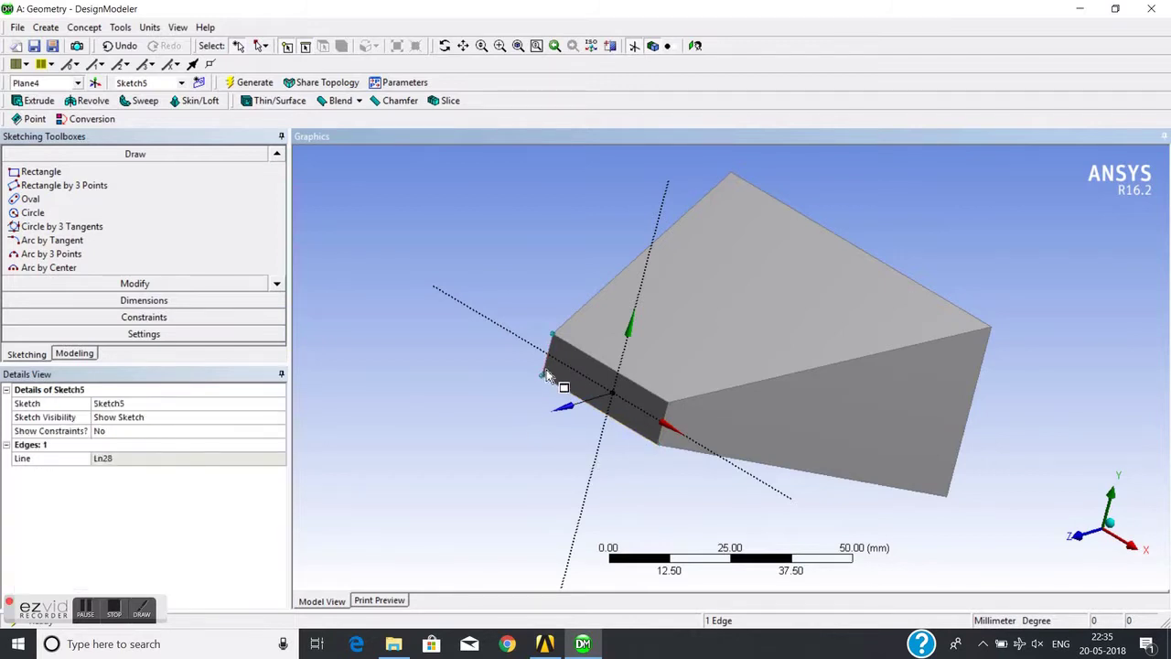
{"action": "left_click", "coordinate": [549, 373]}
{"action": "key", "text": "Delete"}
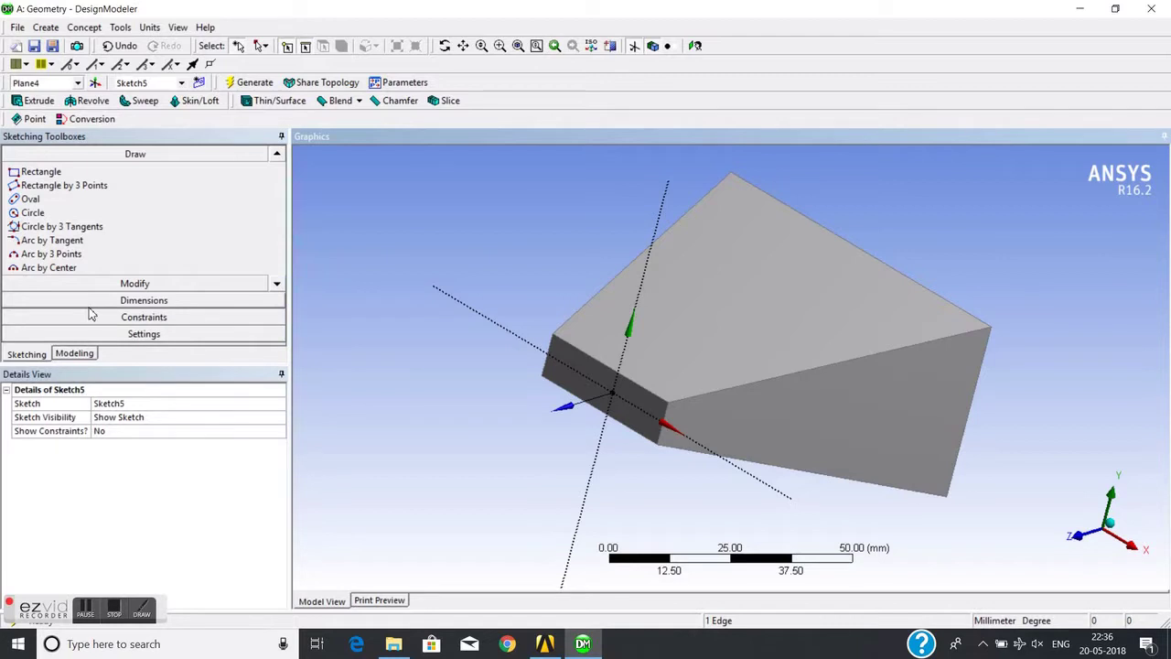
- Delete the Skin1 loft feature from the model tree
{"action": "left_click", "coordinate": [78, 354]}
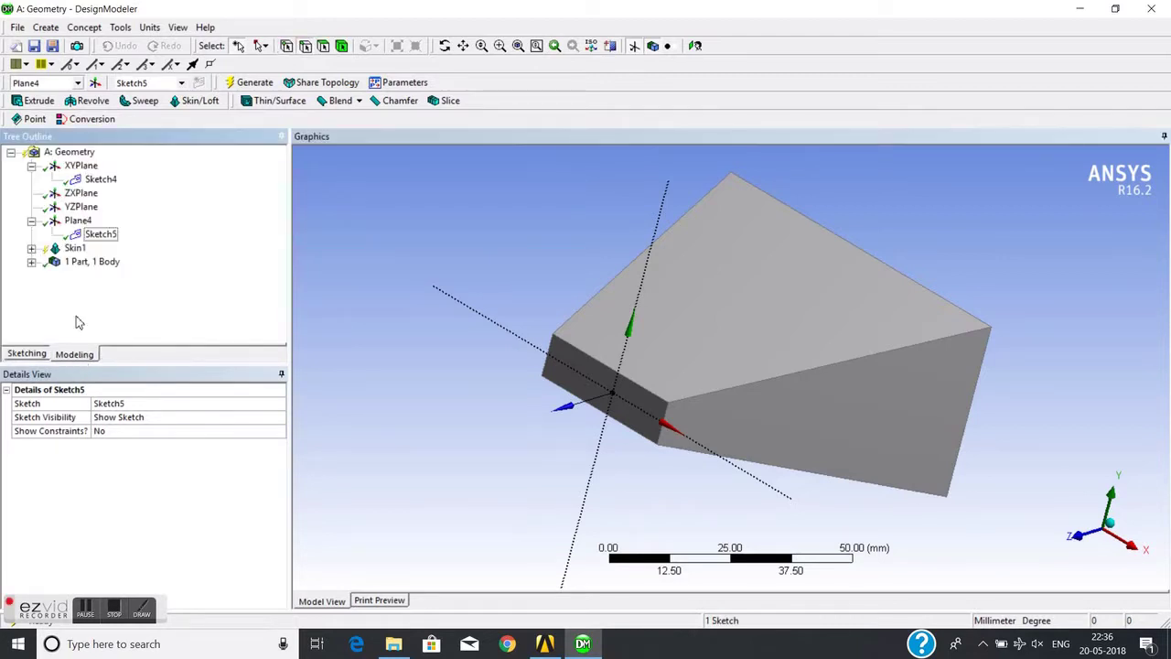
{"action": "right_click", "coordinate": [73, 248]}
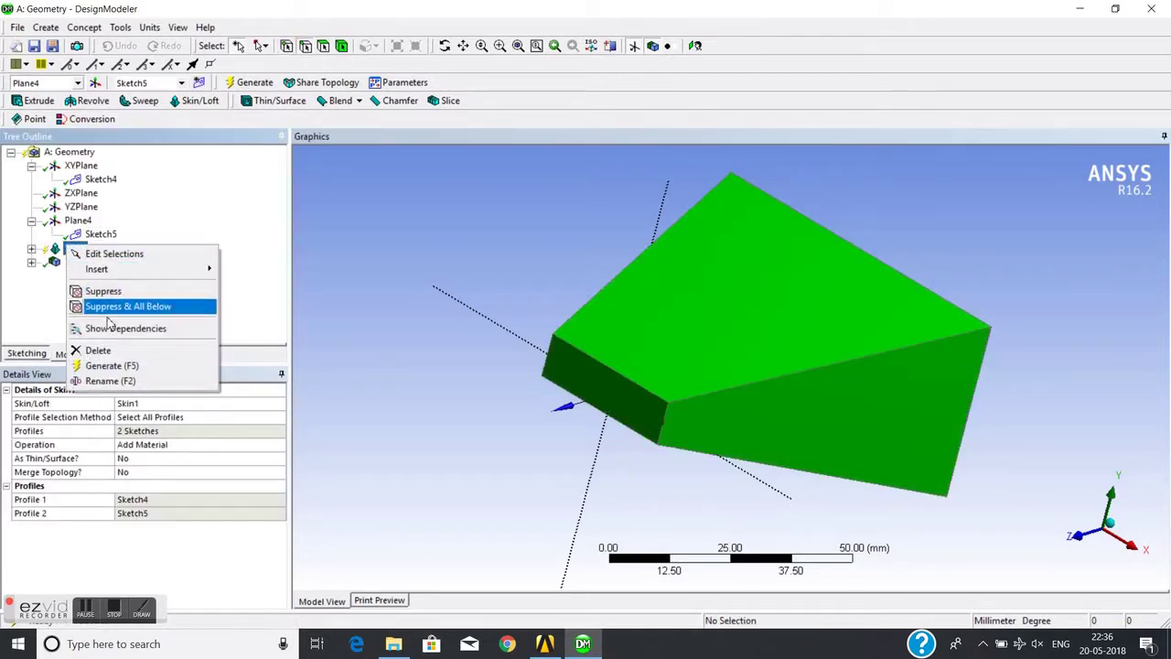
{"action": "left_click", "coordinate": [97, 350]}
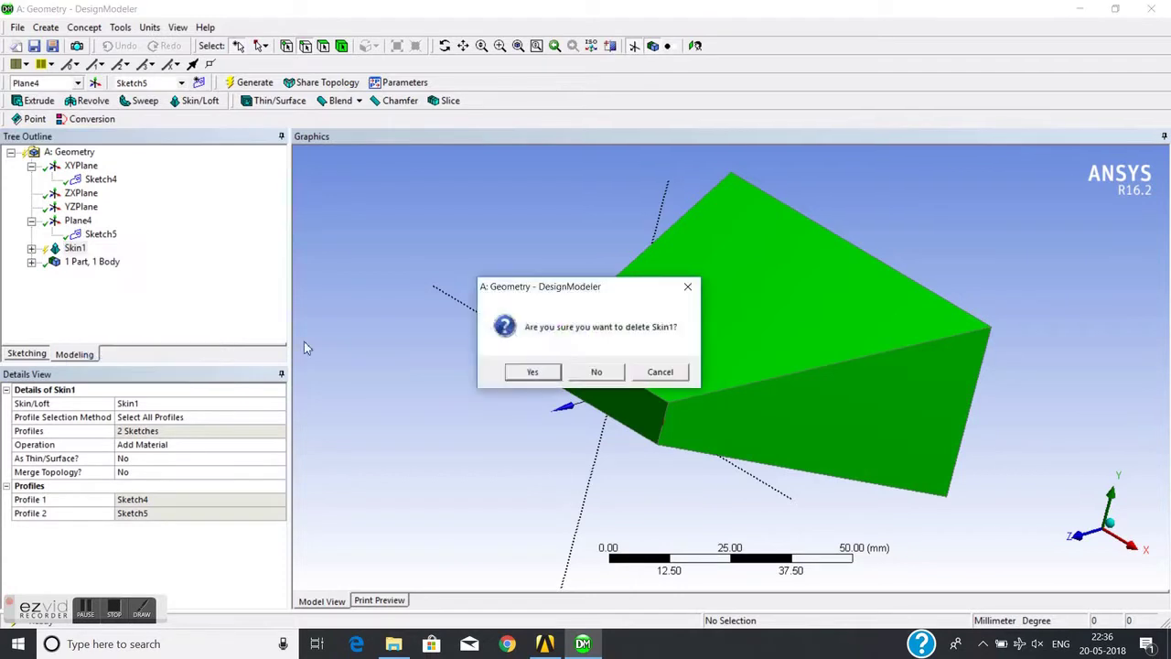
{"action": "left_click", "coordinate": [530, 372]}
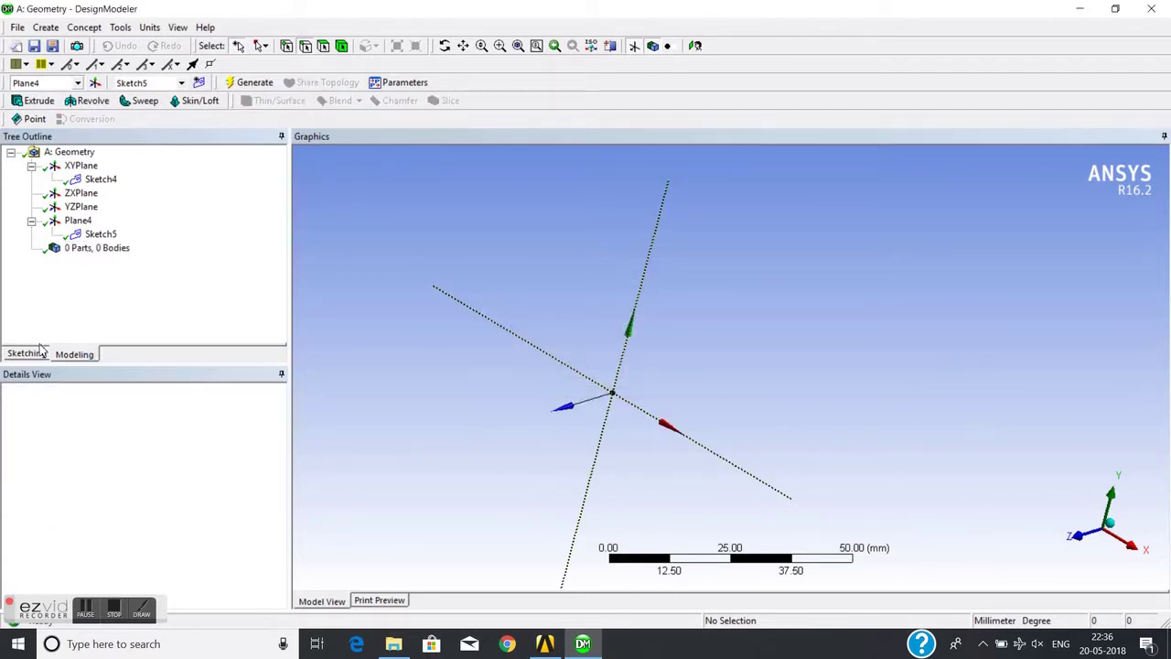
- Draw a full circle centred on the origin in Sketch5
{"action": "left_click", "coordinate": [98, 235]}
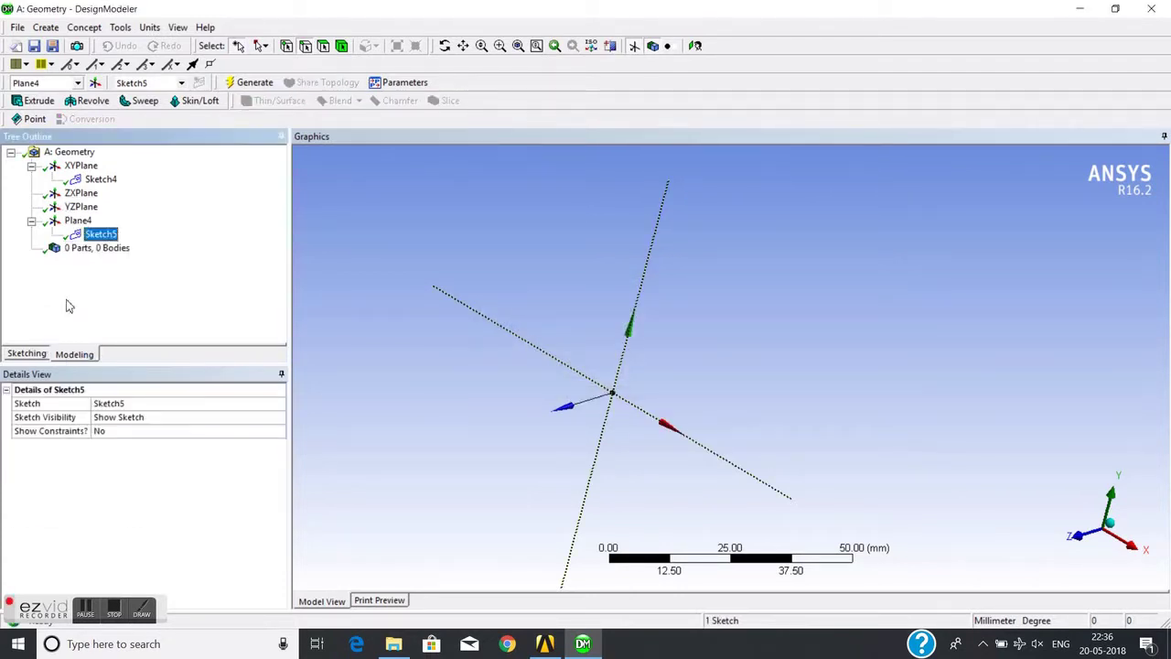
{"action": "left_click", "coordinate": [28, 354]}
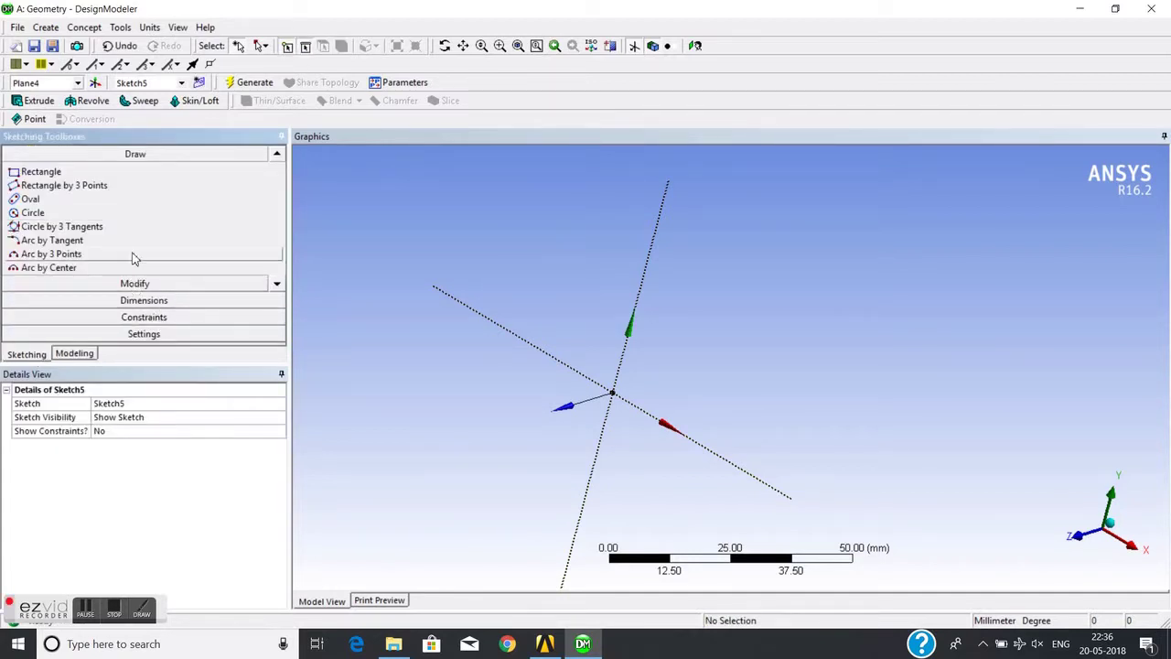
{"action": "left_click", "coordinate": [32, 212]}
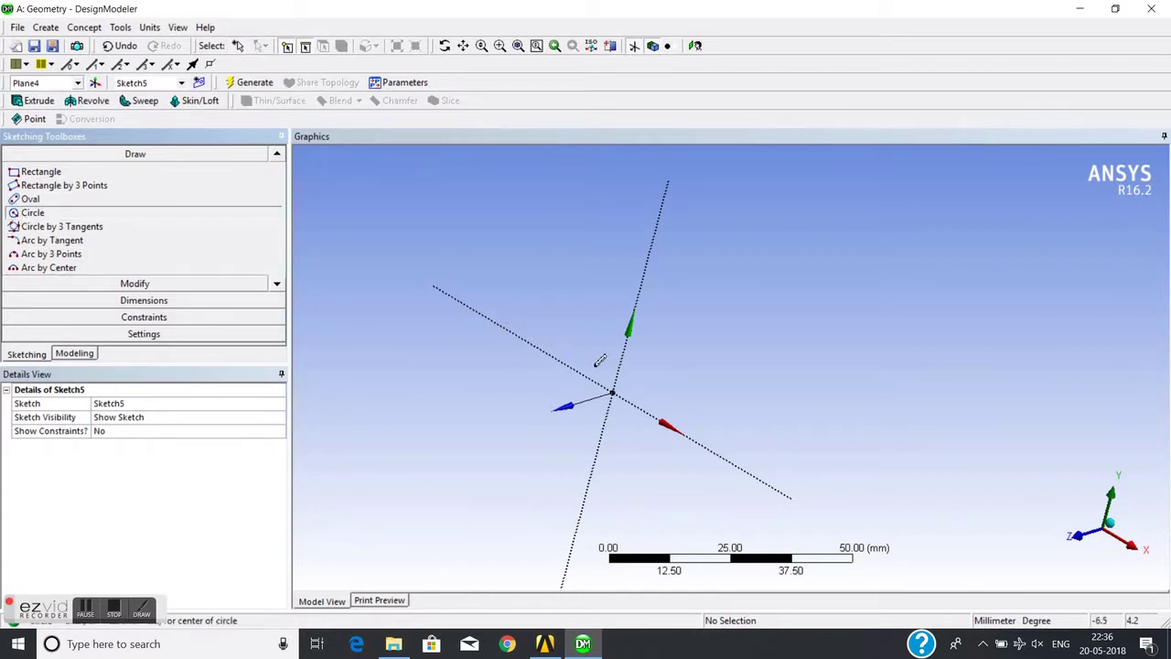
{"action": "left_click", "coordinate": [615, 390]}
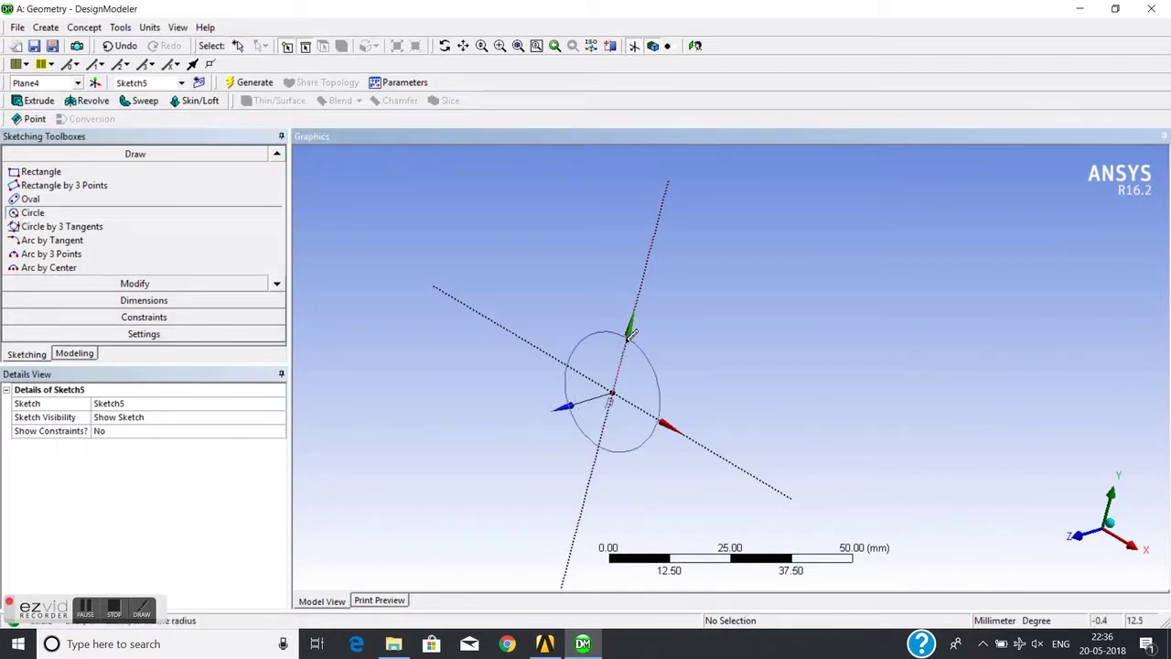
{"action": "left_click", "coordinate": [577, 346]}
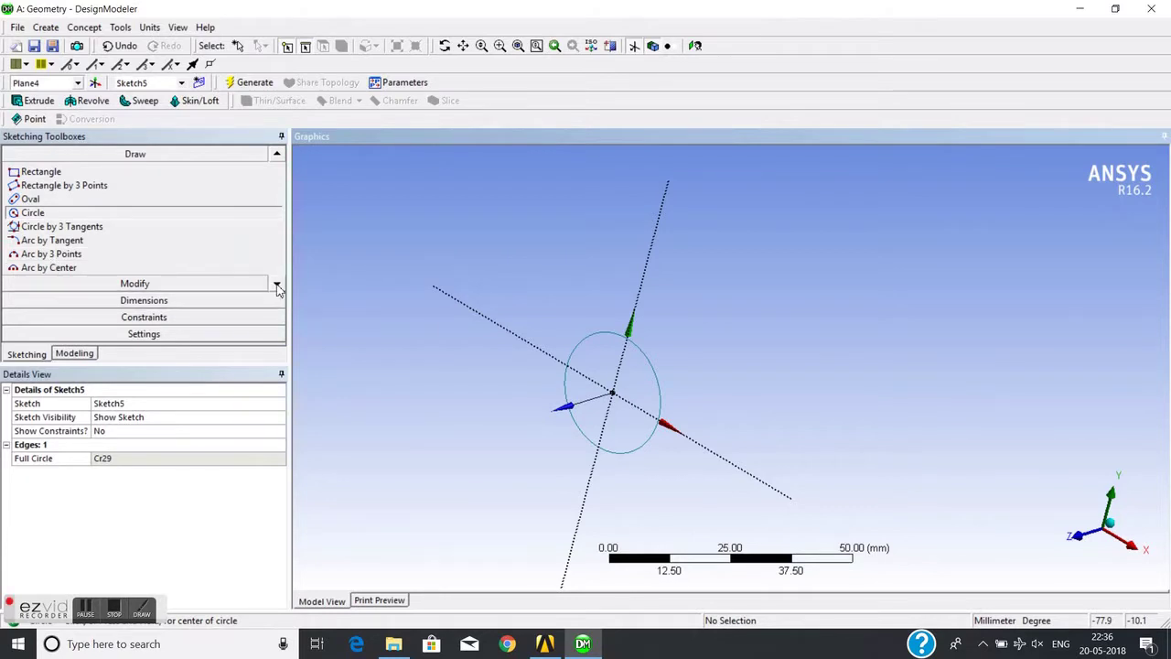
{"action": "left_click", "coordinate": [85, 356]}
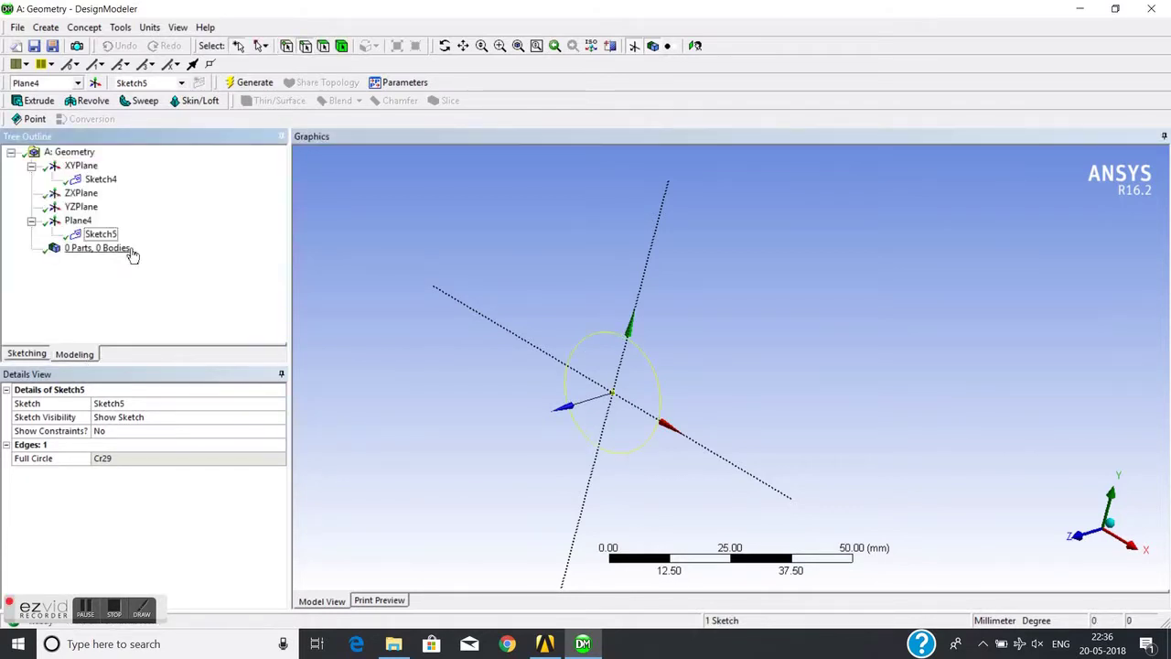
- Start a Skin/Loft from Sketch4 and Sketch5, dismissing the unequal edge-count warning
{"action": "left_click", "coordinate": [101, 180]}
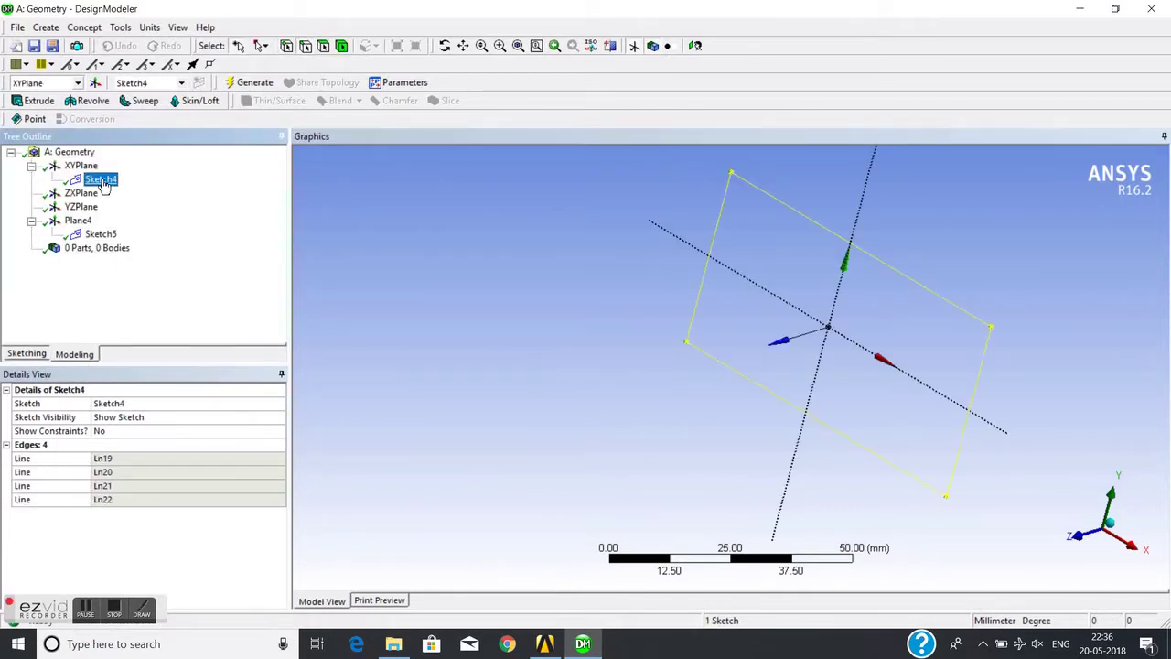
{"action": "left_click", "coordinate": [102, 235], "text": "ctrl"}
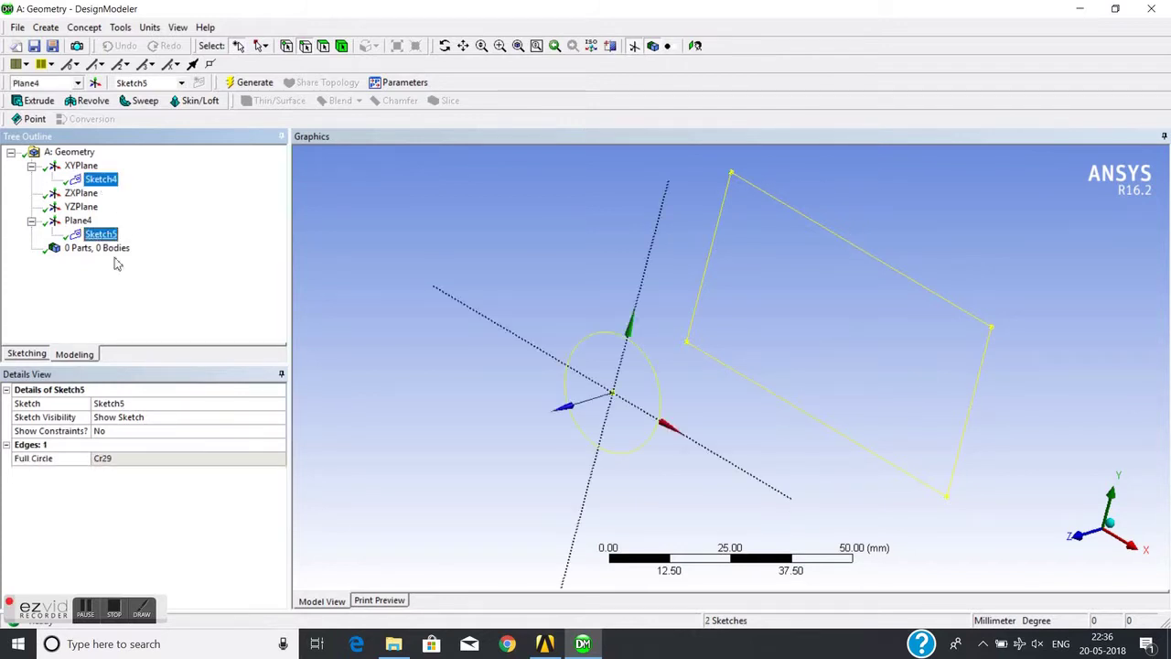
{"action": "left_click", "coordinate": [189, 108]}
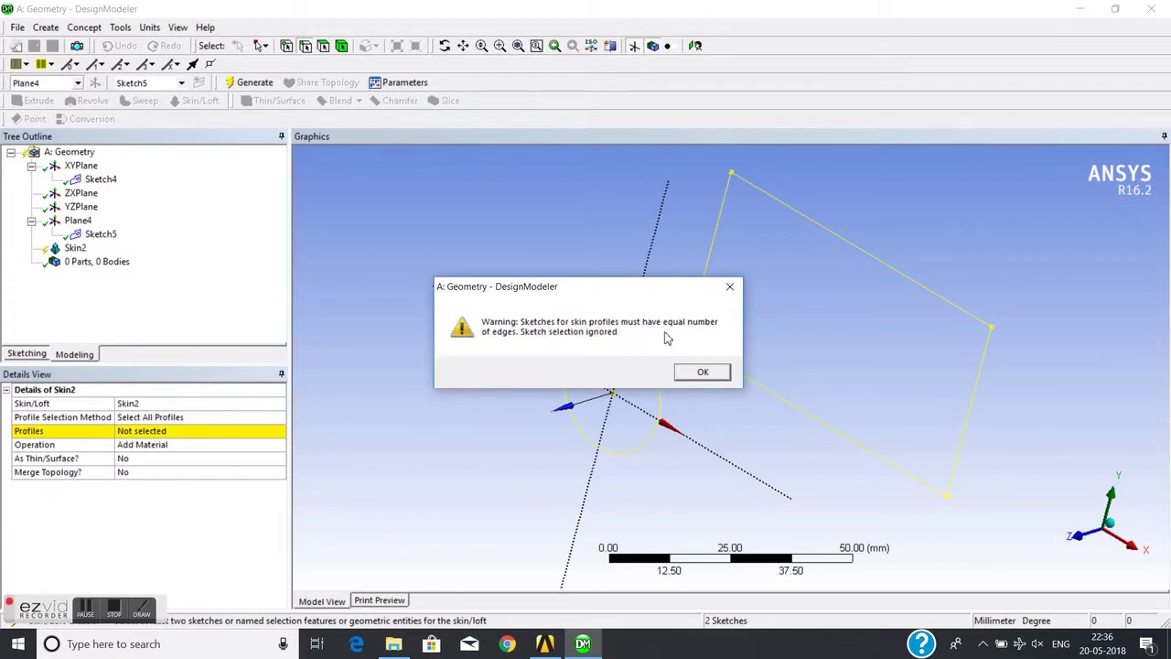
{"action": "left_click", "coordinate": [721, 376]}
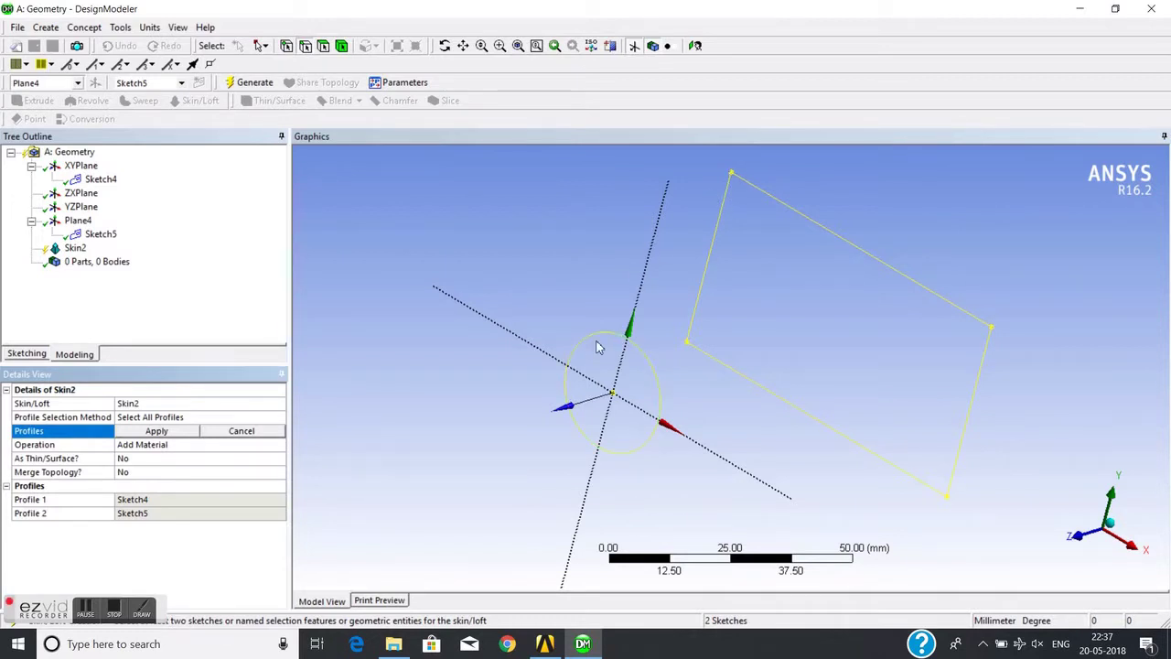
- Apply the two sketch profiles to Skin2, then delete the Skin2 loft
{"action": "left_click", "coordinate": [241, 431]}
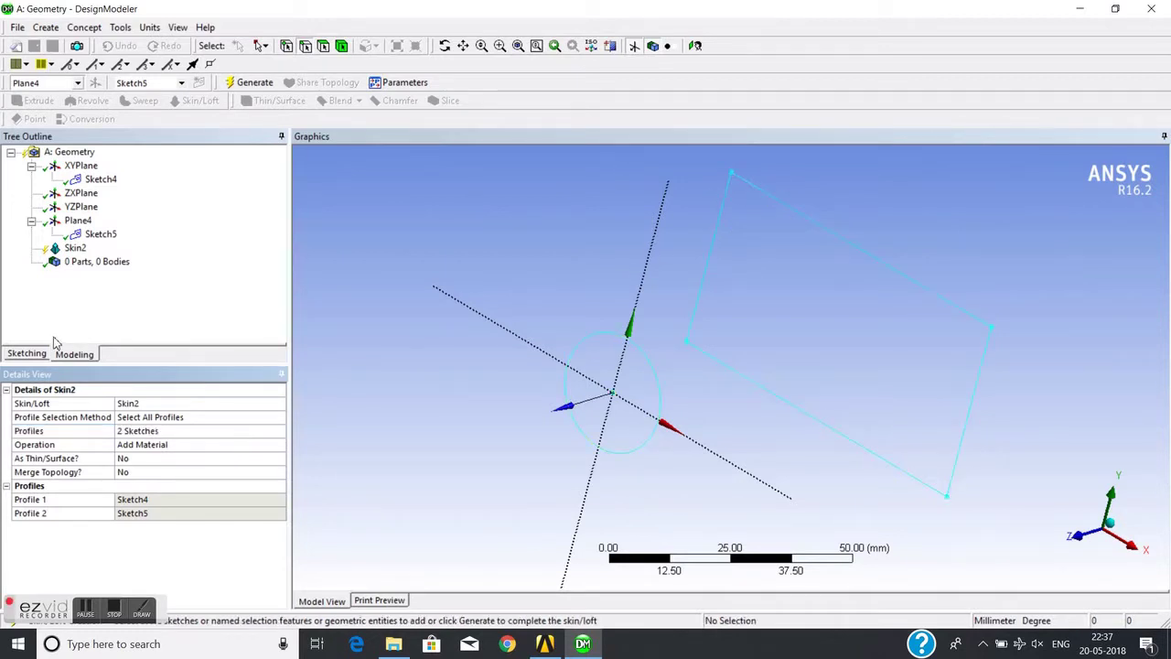
{"action": "right_click", "coordinate": [75, 247]}
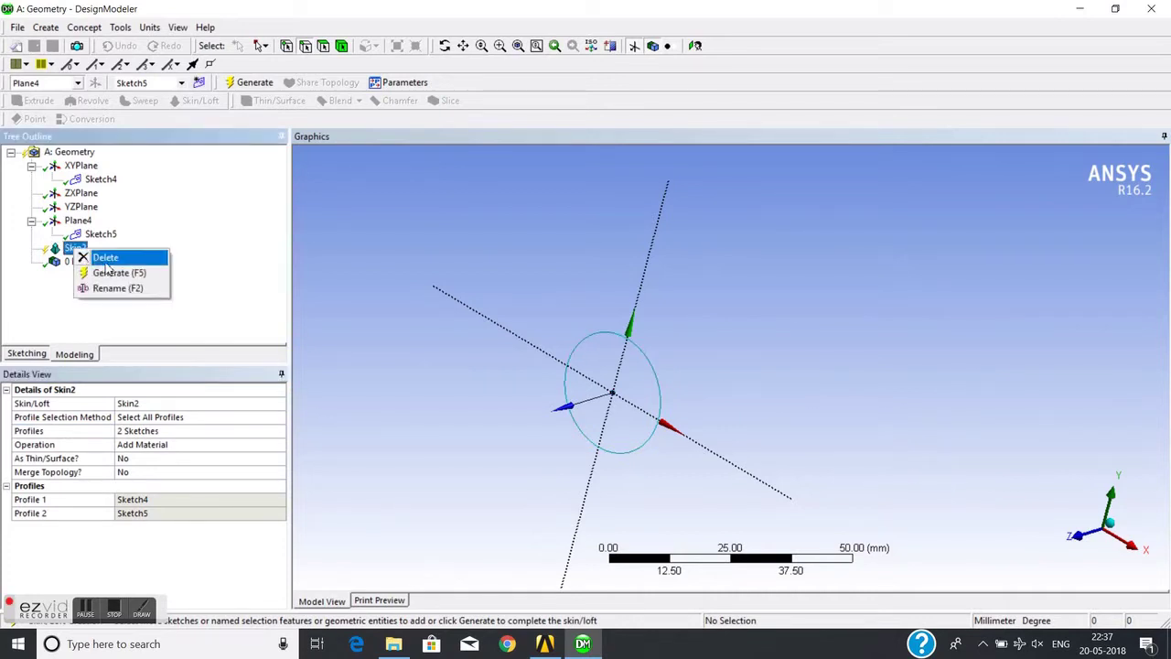
{"action": "left_click", "coordinate": [104, 260]}
{"action": "left_click", "coordinate": [522, 383]}
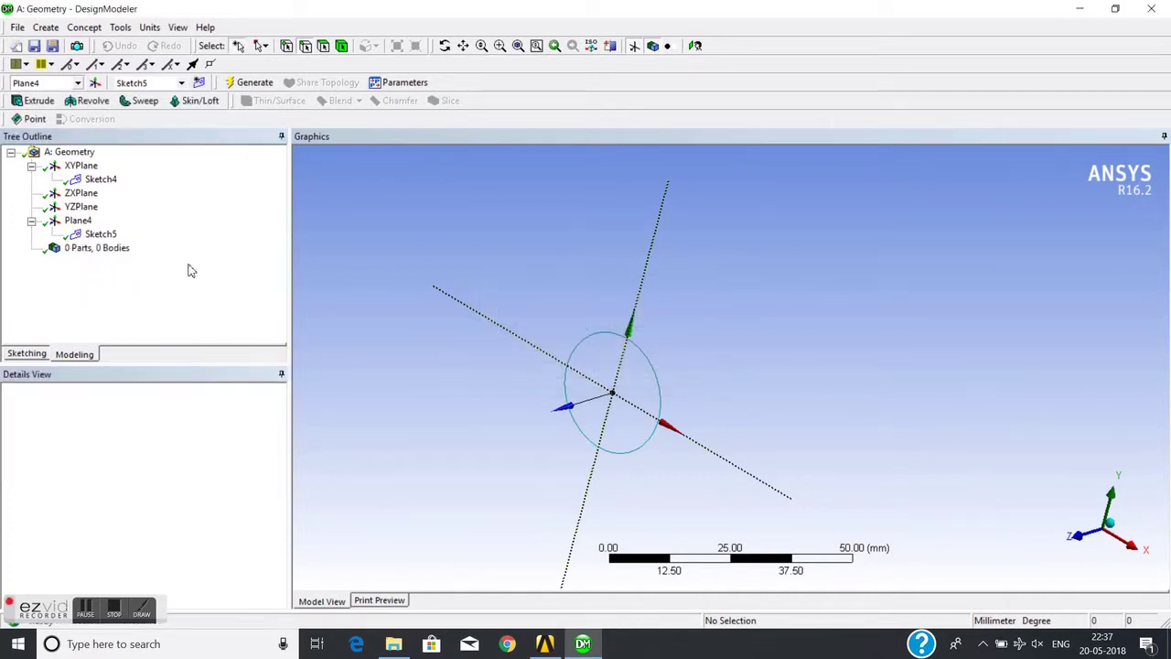
- Split the Sketch5 circle into four arcs with the Split tool
{"action": "left_click", "coordinate": [101, 234]}
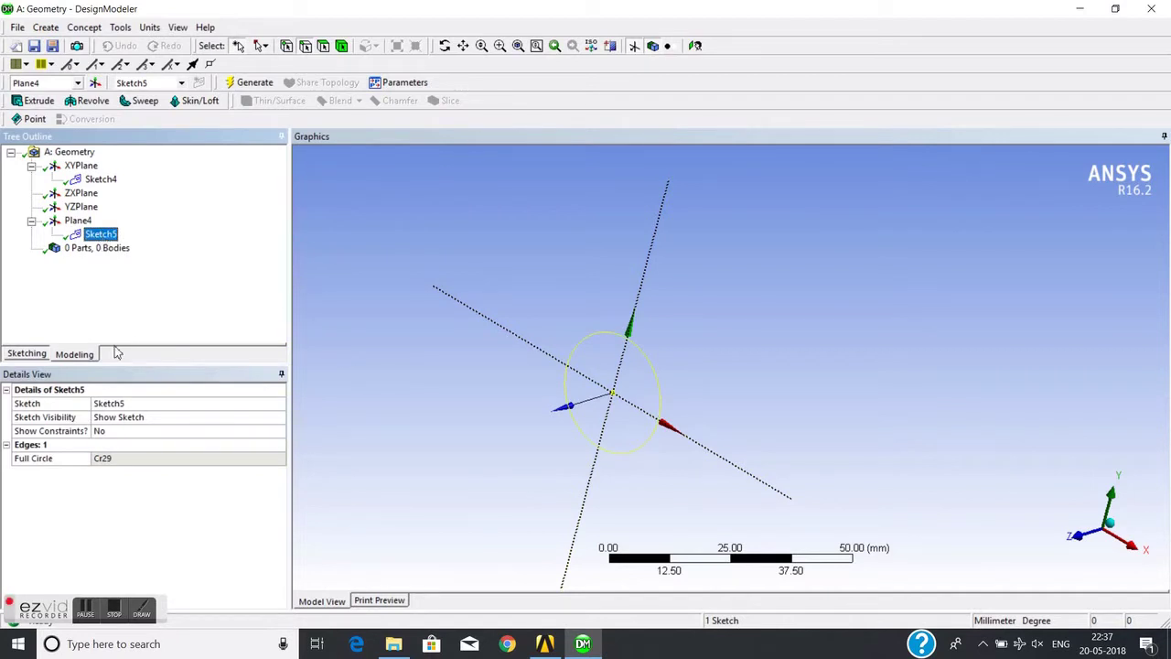
{"action": "left_click", "coordinate": [27, 354]}
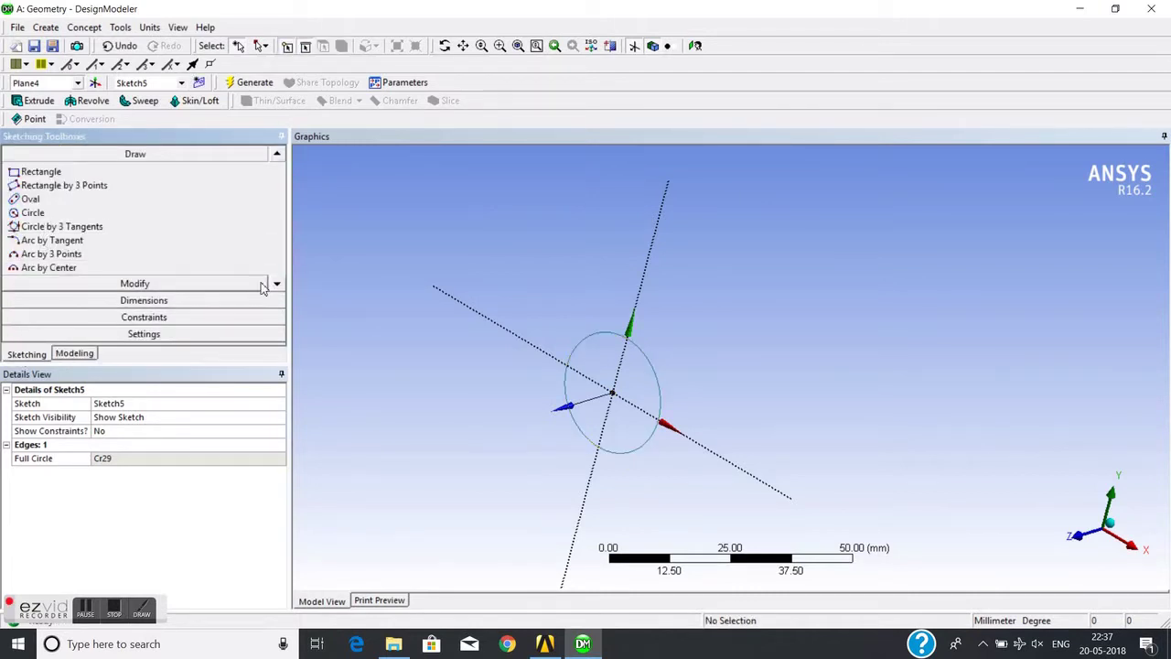
{"action": "left_click", "coordinate": [220, 291]}
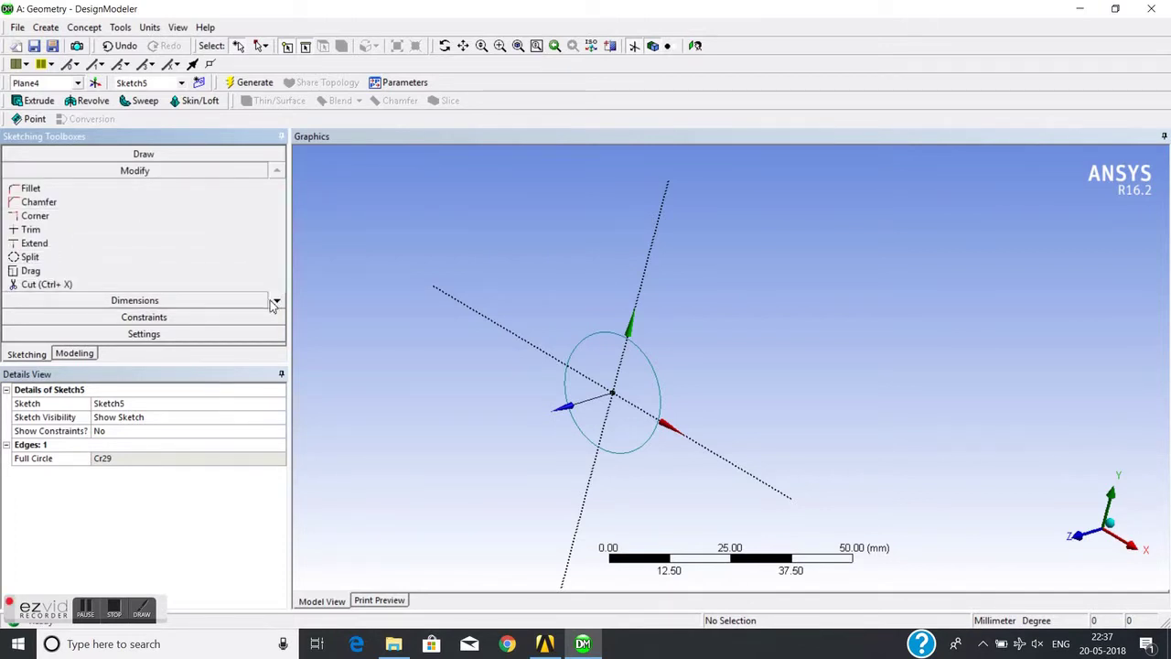
{"action": "left_click", "coordinate": [32, 258]}
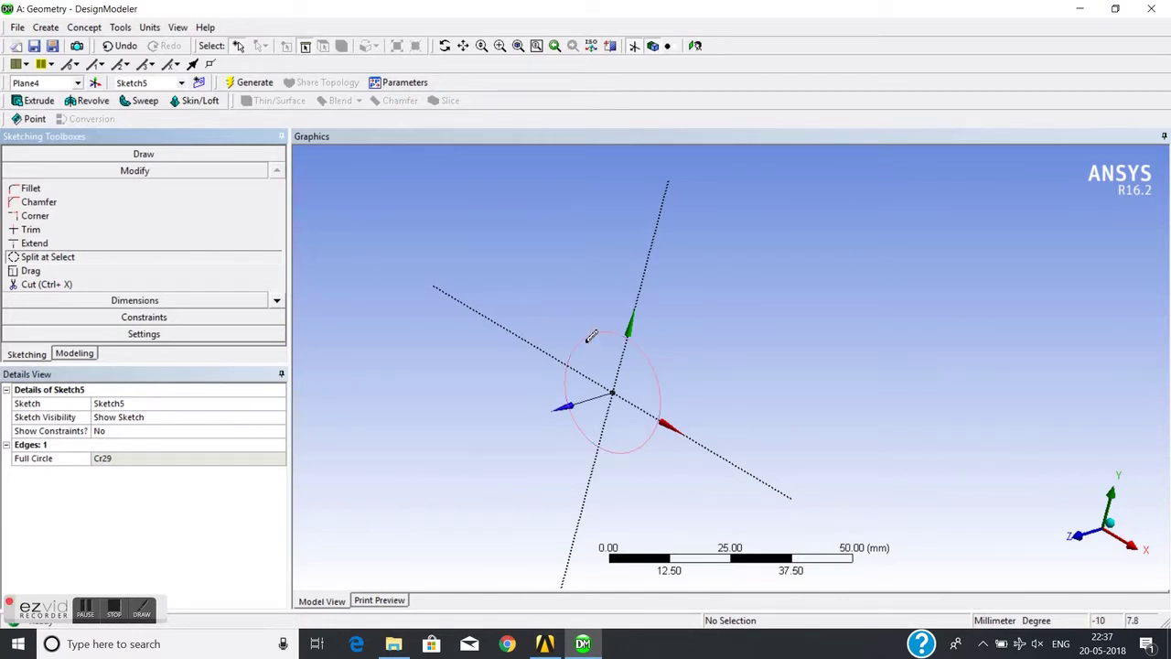
{"action": "left_click", "coordinate": [589, 339]}
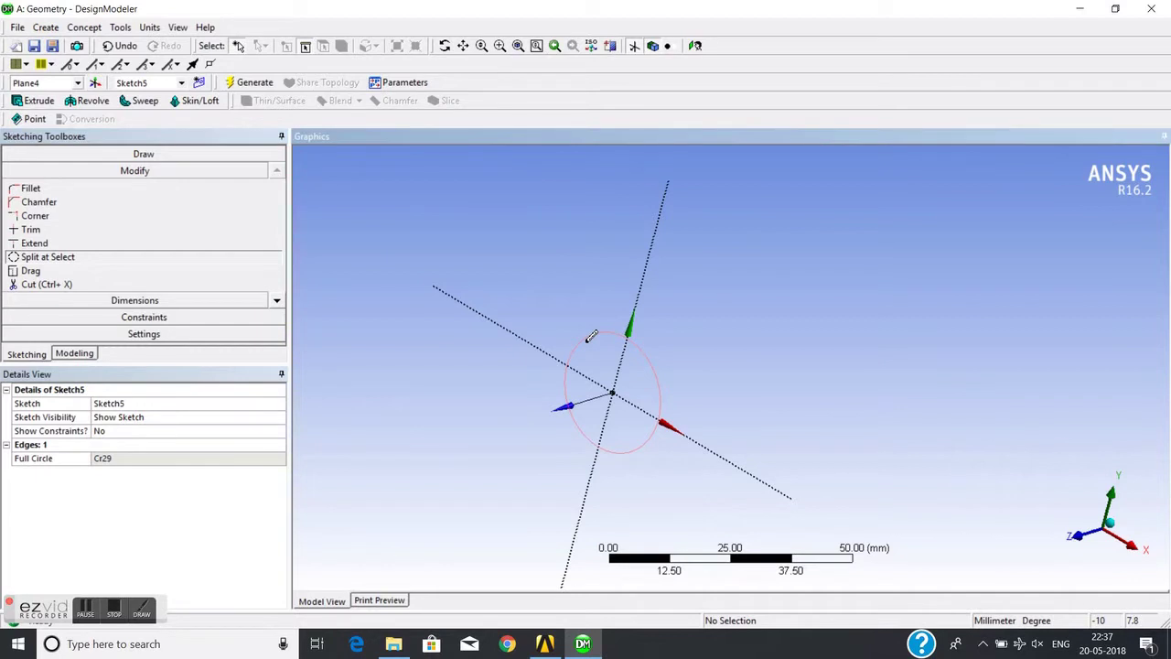
{"action": "left_click", "coordinate": [591, 336]}
{"action": "left_click", "coordinate": [656, 375]}
{"action": "left_click", "coordinate": [631, 447]}
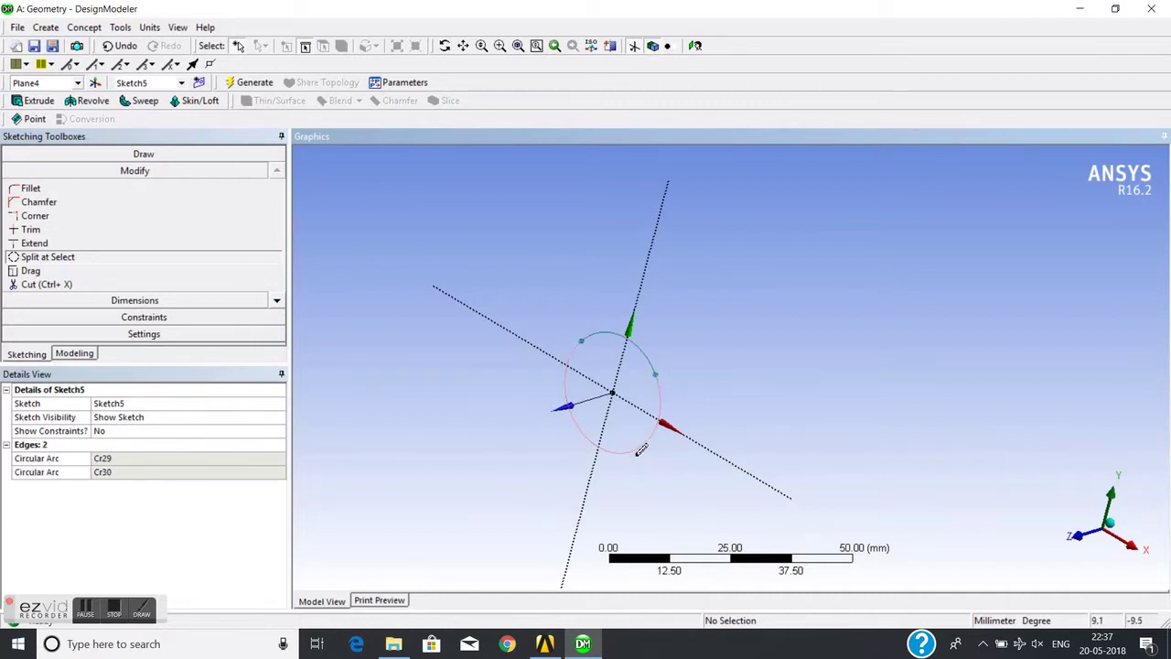
{"action": "left_click", "coordinate": [638, 448]}
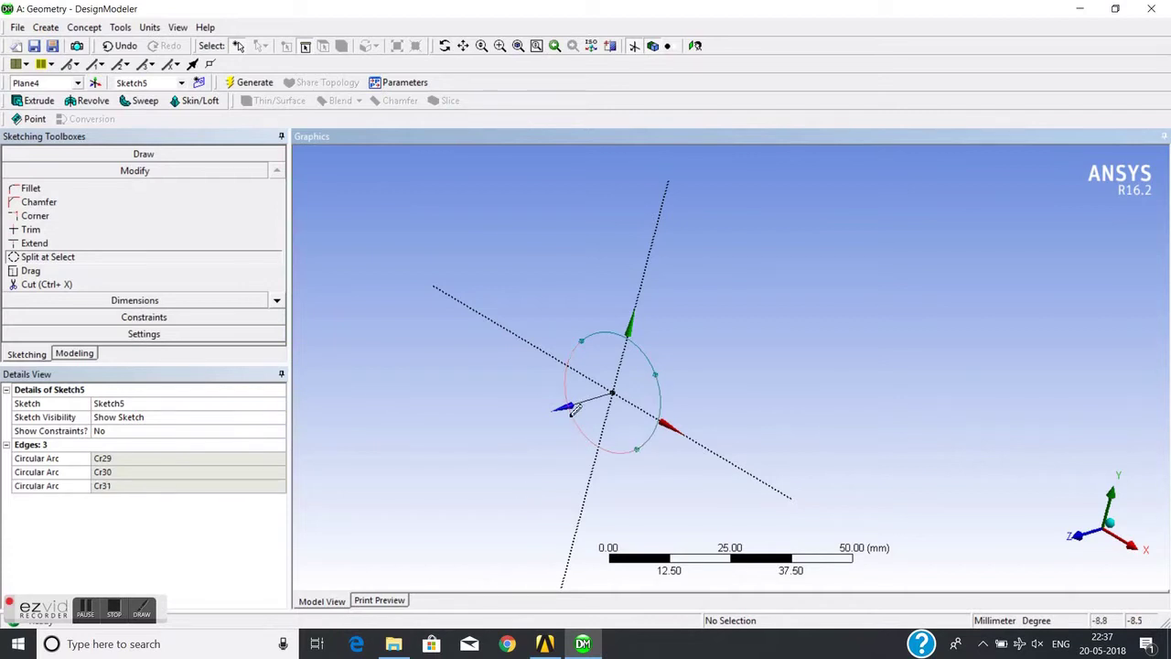
{"action": "left_click", "coordinate": [573, 407]}
{"action": "mouse_move", "coordinate": [459, 354]}
{"action": "middle_mouse_down"}
{"action": "mouse_move", "coordinate": [449, 364]}
{"action": "mouse_move", "coordinate": [466, 340]}
{"action": "middle_mouse_up"}
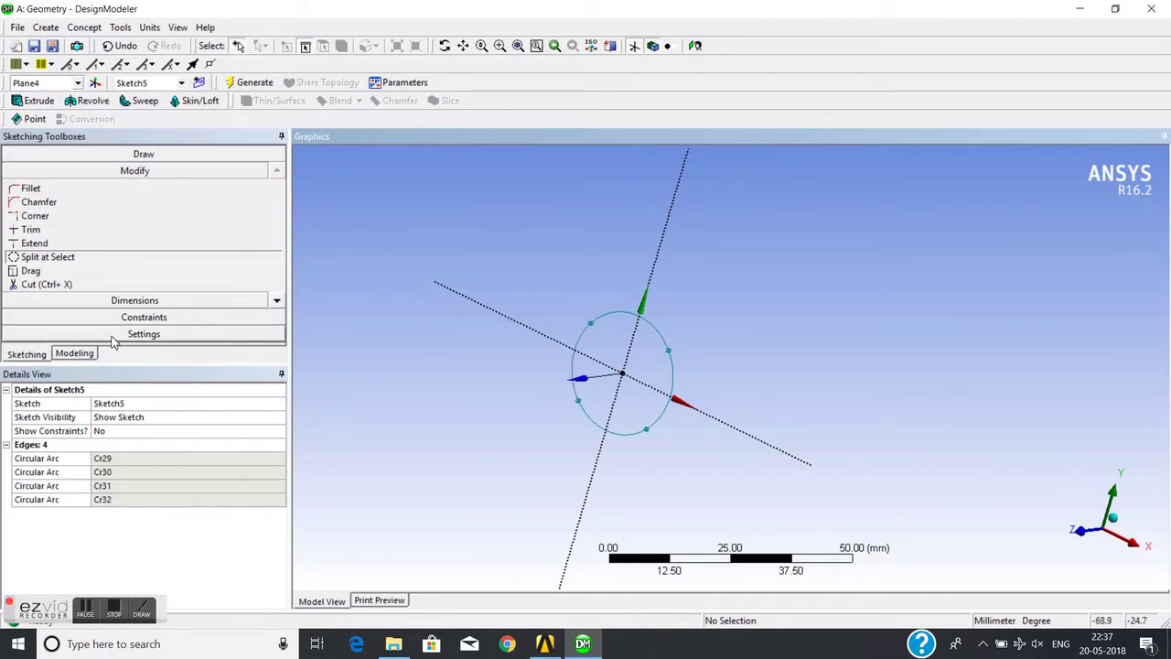
- Create Skin3 lofting Sketch4's rectangle to Sketch5's four-arc circle, applying both profiles
{"action": "left_click", "coordinate": [77, 354]}
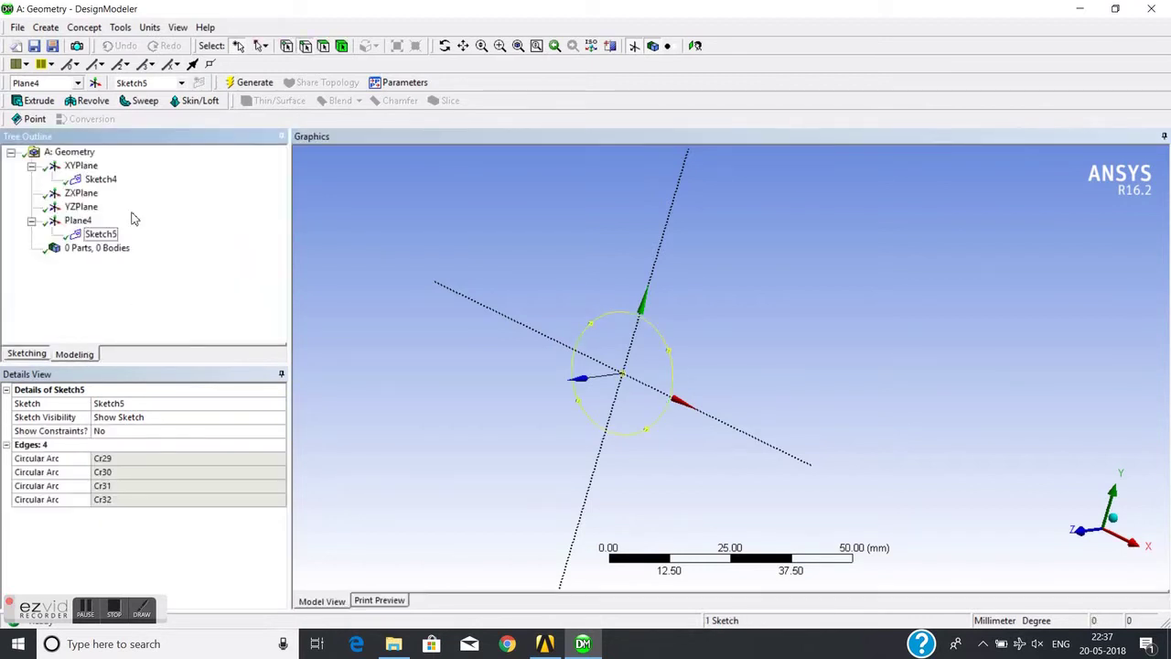
{"action": "left_click", "coordinate": [101, 180]}
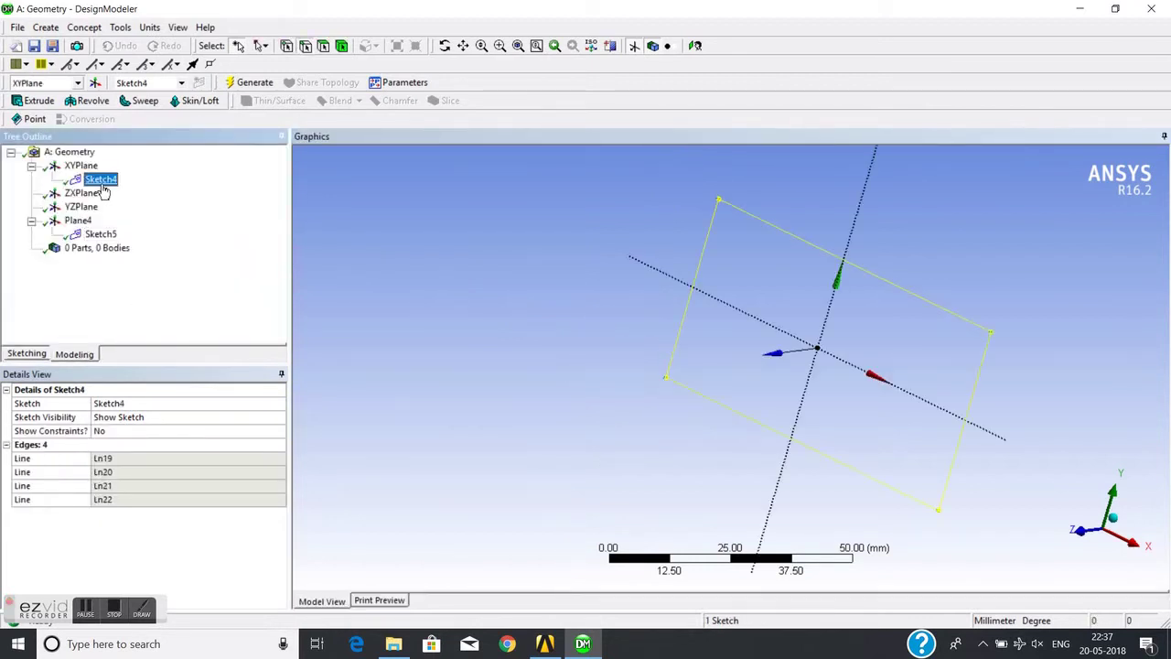
{"action": "left_click", "coordinate": [101, 235]}
{"action": "left_click", "coordinate": [193, 108]}
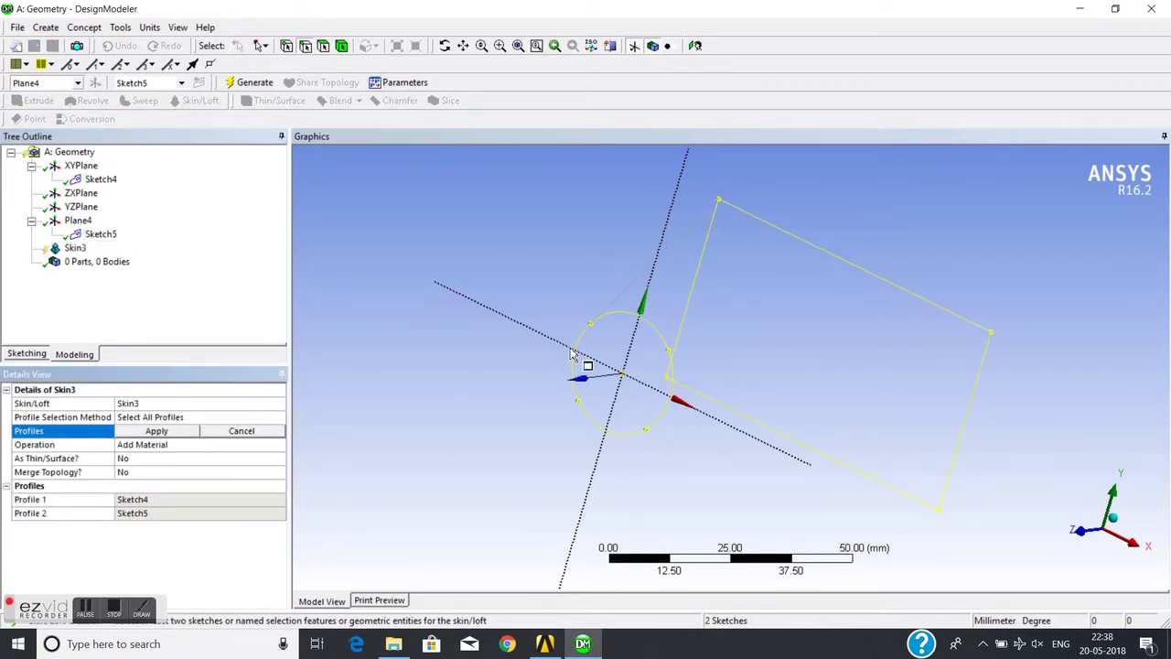
{"action": "left_click", "coordinate": [157, 431]}
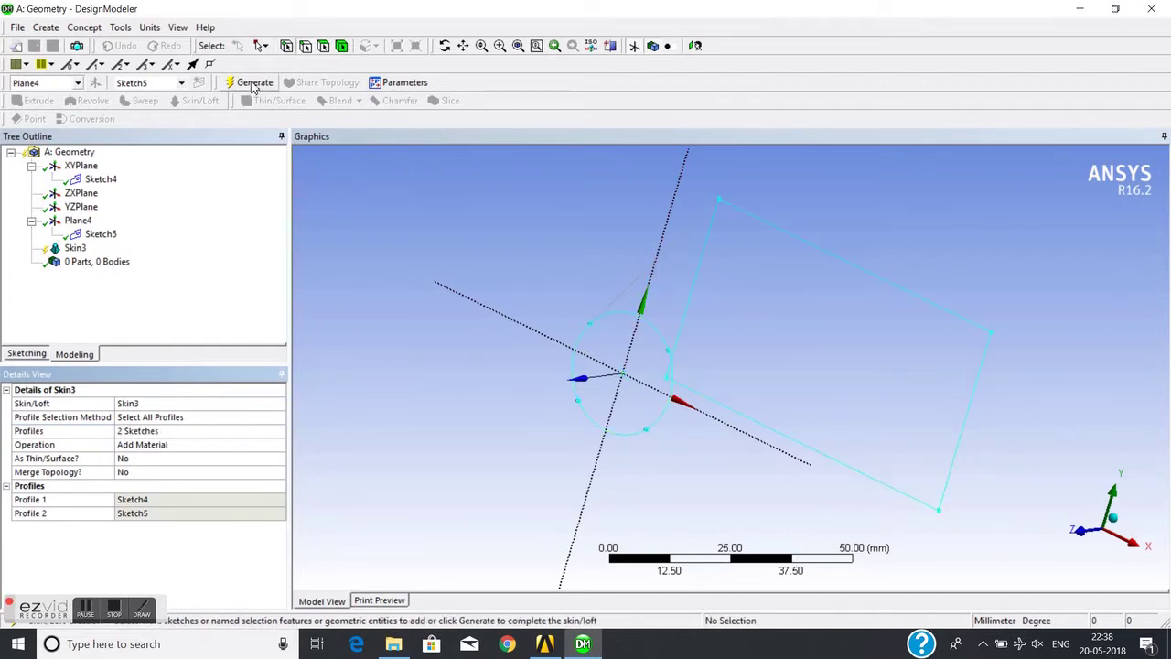
{"action": "left_click", "coordinate": [253, 84]}
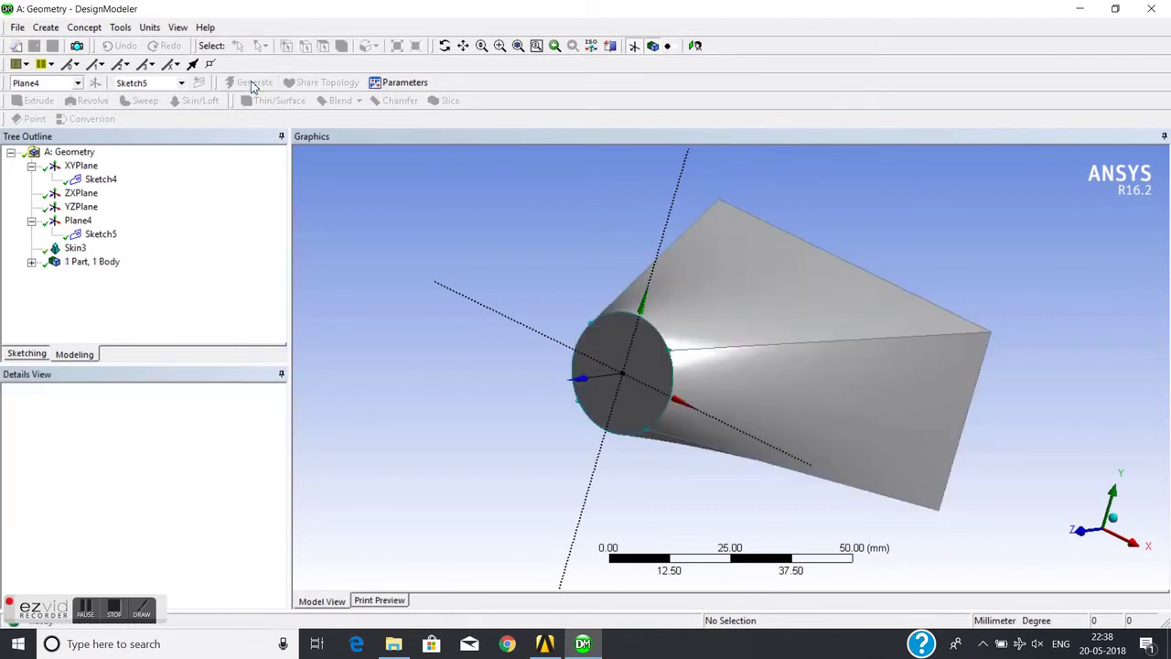
{"action": "mouse_move", "coordinate": [685, 259]}
{"action": "middle_mouse_down"}
{"action": "mouse_move", "coordinate": [406, 345]}
{"action": "mouse_move", "coordinate": [674, 323]}
{"action": "mouse_move", "coordinate": [760, 340]}
{"action": "mouse_move", "coordinate": [541, 352]}
{"action": "mouse_move", "coordinate": [460, 313]}
{"action": "mouse_move", "coordinate": [588, 295]}
{"action": "mouse_move", "coordinate": [504, 266]}
{"action": "mouse_move", "coordinate": [495, 277]}
{"action": "middle_mouse_up"}
{"action": "scroll", "coordinate": [611, 314], "scroll_direction": "up", "scroll_amount": 2}
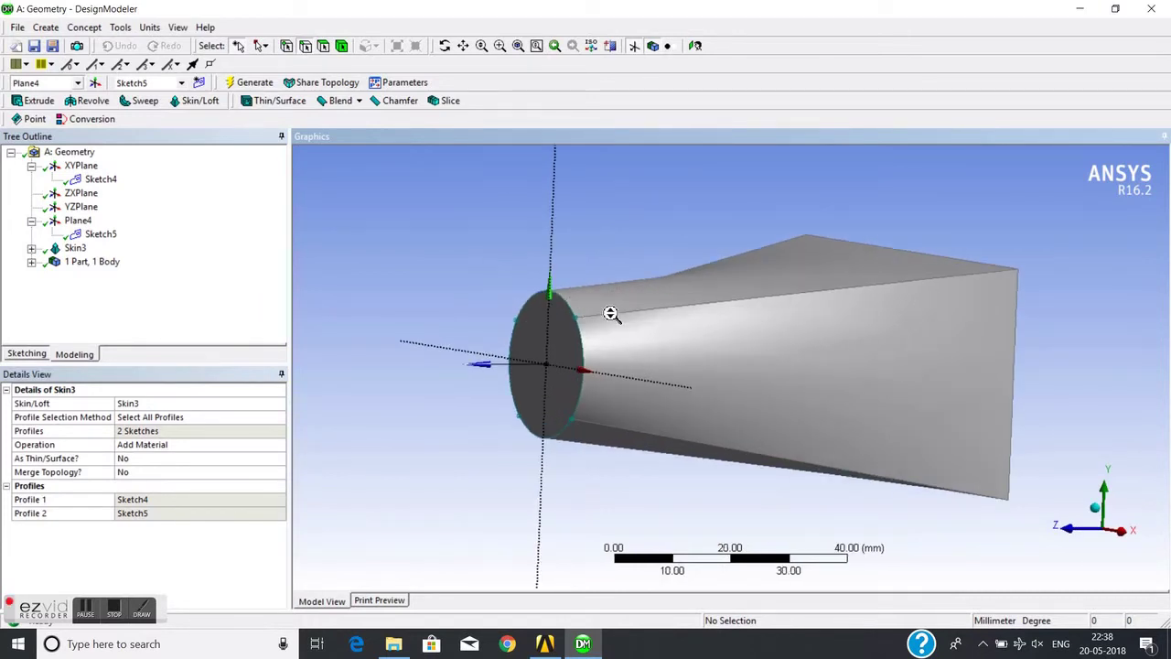
{"action": "mouse_move", "coordinate": [586, 316]}
{"action": "middle_mouse_down"}
{"action": "mouse_move", "coordinate": [470, 332]}
{"action": "mouse_move", "coordinate": [535, 336]}
{"action": "middle_mouse_up"}
{"action": "scroll", "coordinate": [535, 335], "scroll_direction": "down", "scroll_amount": 2}
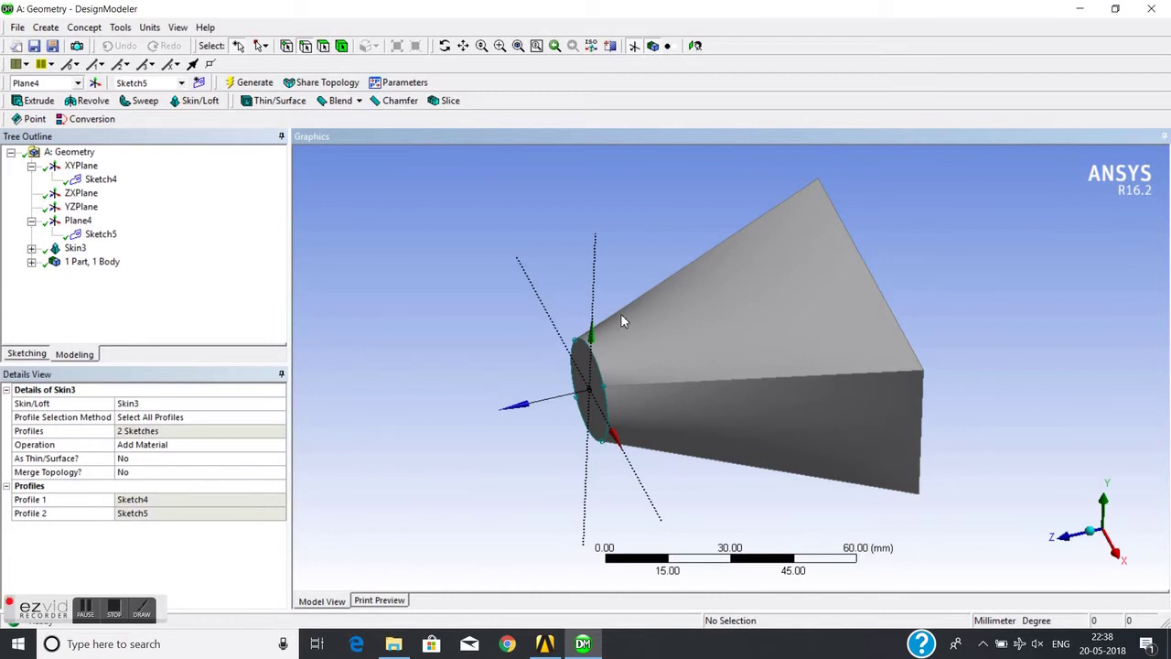
{"action": "middle_click_drag", "start_coordinate": [621, 313], "coordinate": [750, 348]}
{"action": "scroll", "coordinate": [748, 347], "scroll_direction": "up", "scroll_amount": 2}
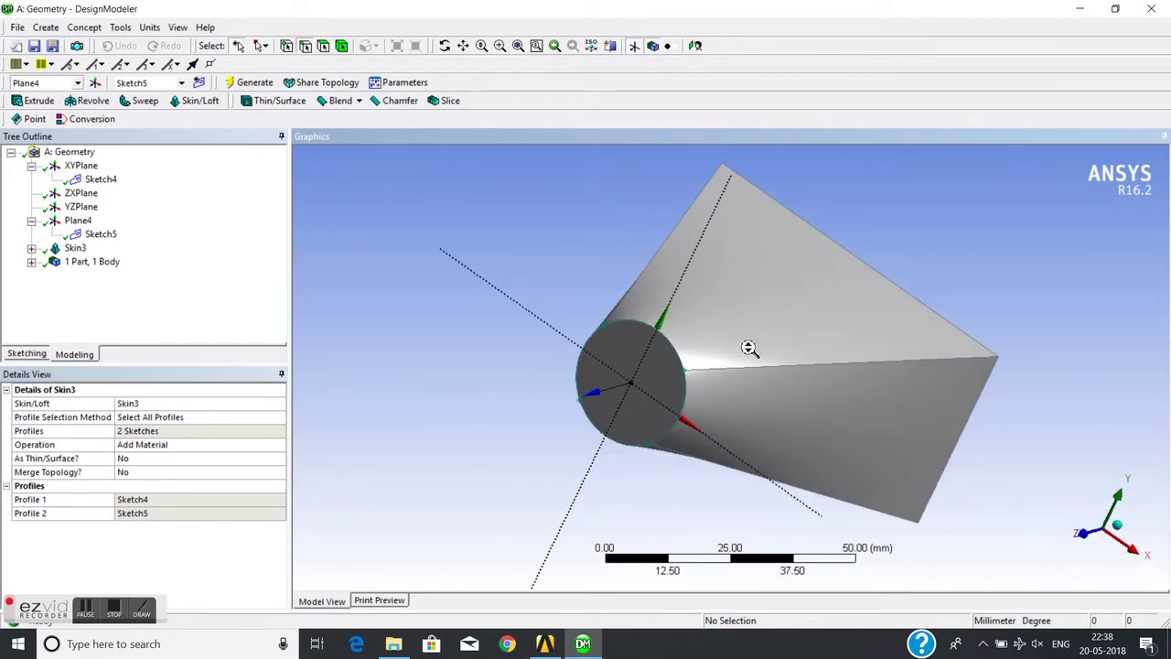
{"action": "mouse_move", "coordinate": [750, 347]}
{"action": "middle_mouse_down"}
{"action": "mouse_move", "coordinate": [706, 326]}
{"action": "mouse_move", "coordinate": [675, 343]}
{"action": "middle_mouse_up"}
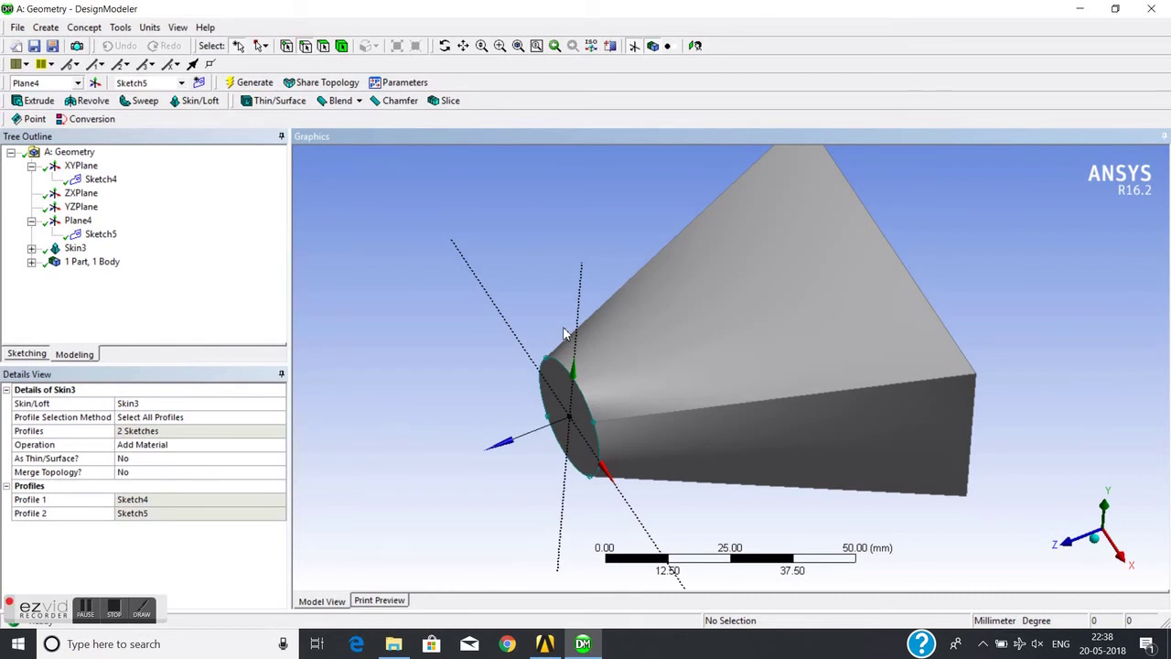
{"action": "middle_click_drag", "start_coordinate": [622, 366], "coordinate": [597, 355]}
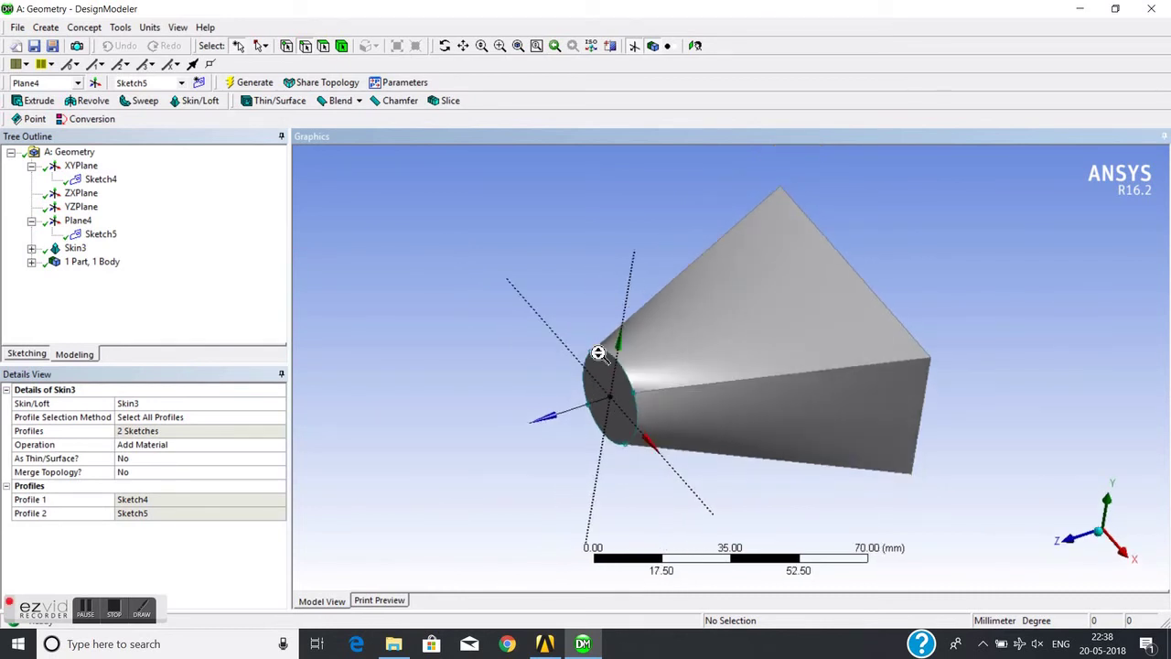
{"action": "scroll", "coordinate": [597, 355], "scroll_direction": "down", "scroll_amount": 2}
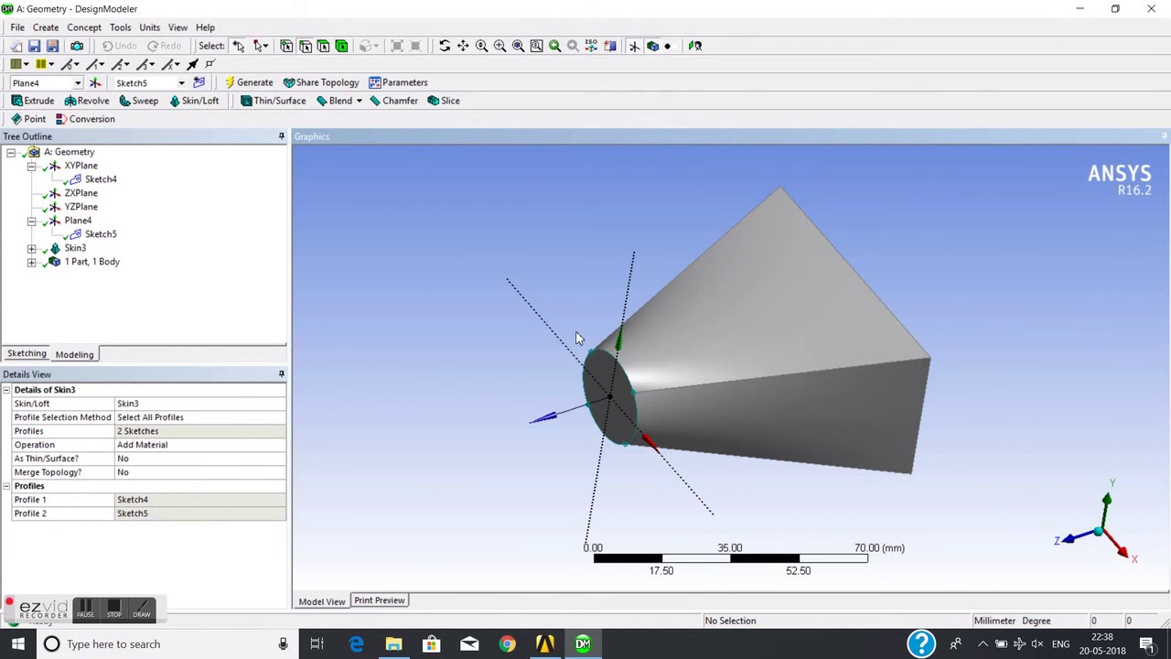